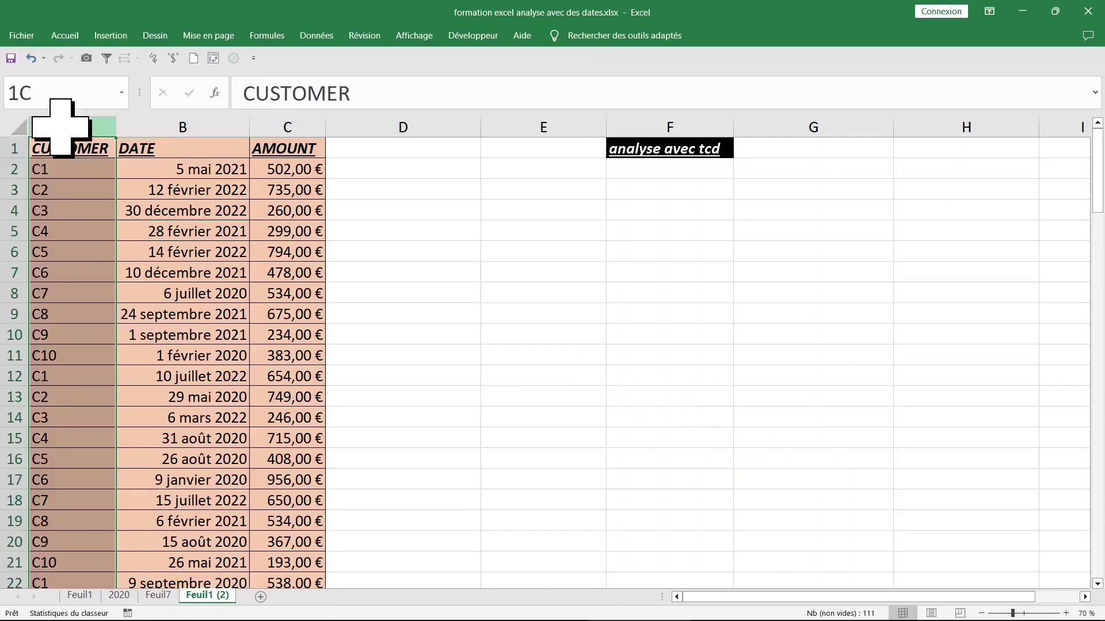
# - Create a pivot table on a new sheet from the CUSTOMER, DATE and AMOUNT data range
pyautogui.click(217, 337)
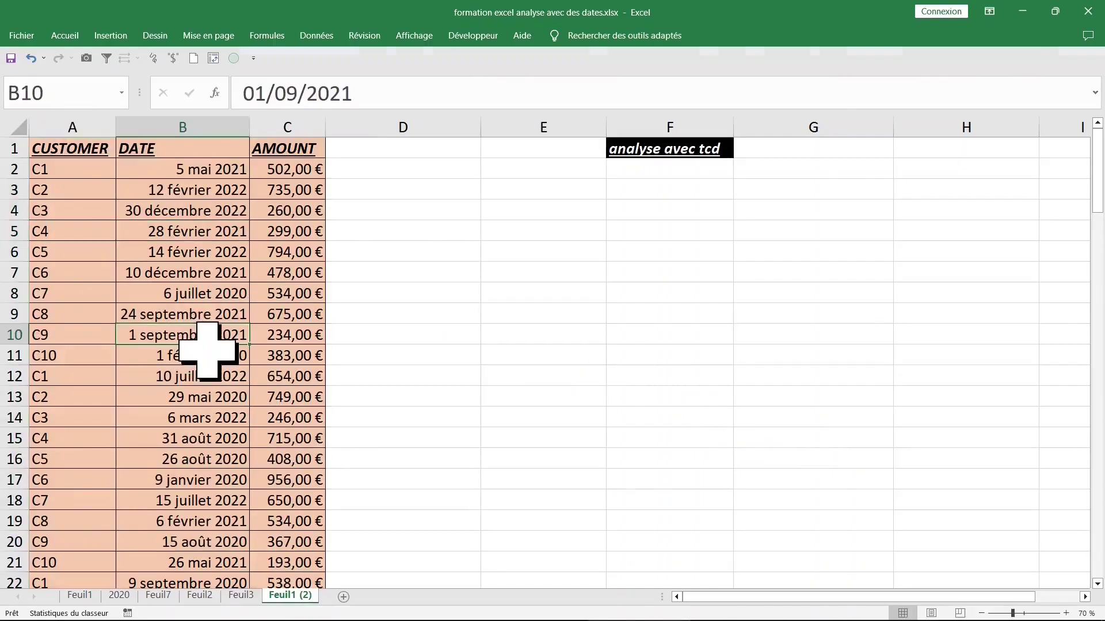
pyautogui.click(183, 127)
pyautogui.click(111, 35)
pyautogui.click(23, 66)
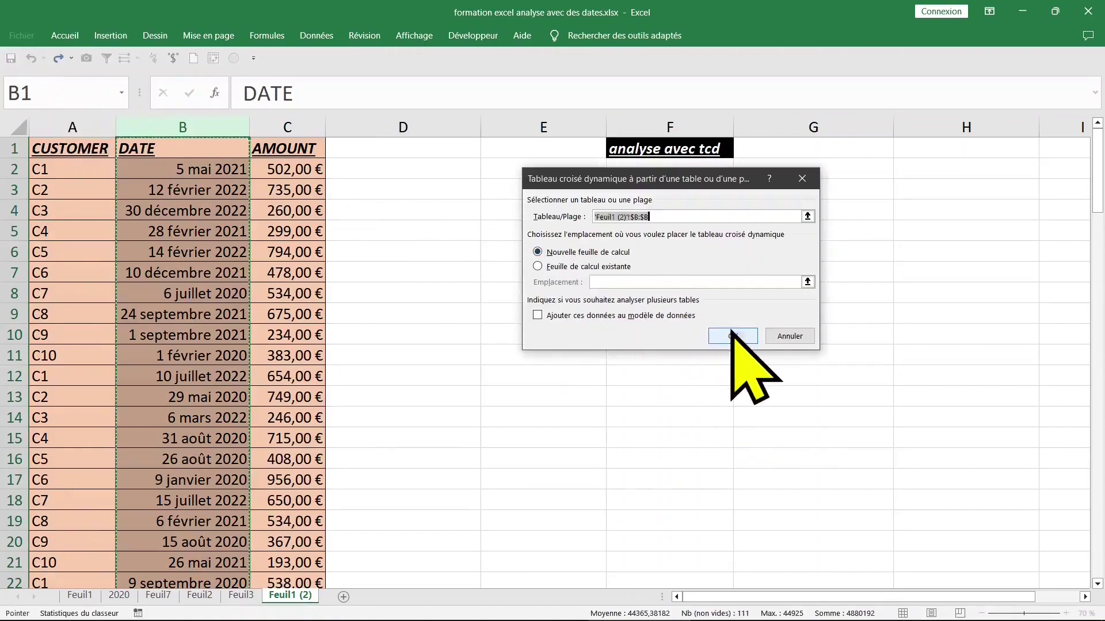
pyautogui.moveTo(91, 148); pyautogui.dragTo(297, 163)
pyautogui.press('Return')
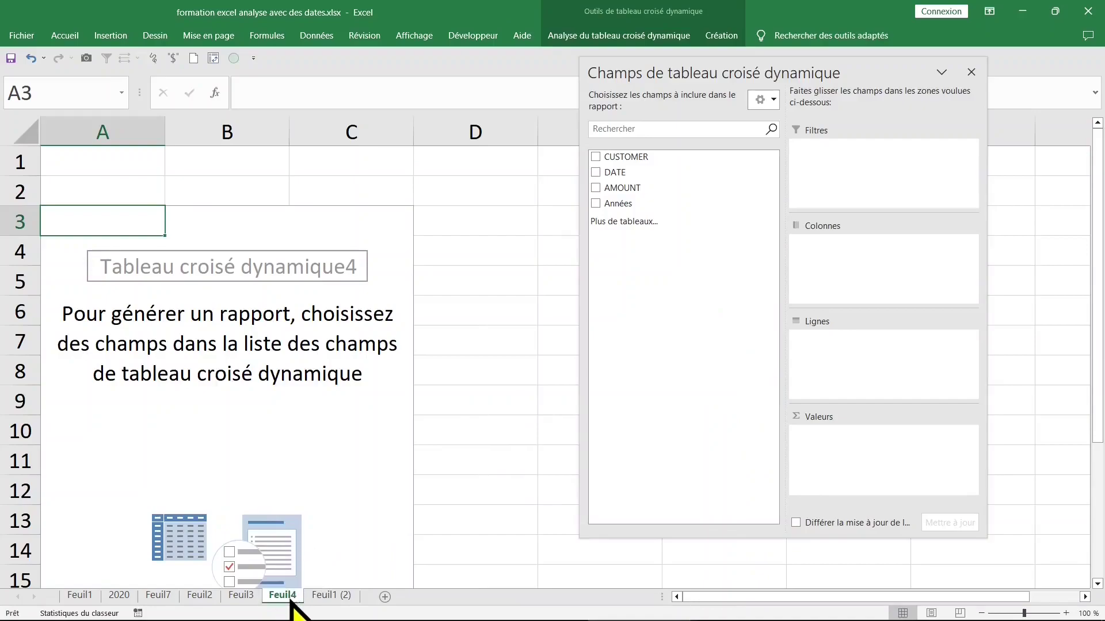
# - Rename the pivot sheet to tcd and put DATE into the pivot rows
pyautogui.doubleClick(283, 596)
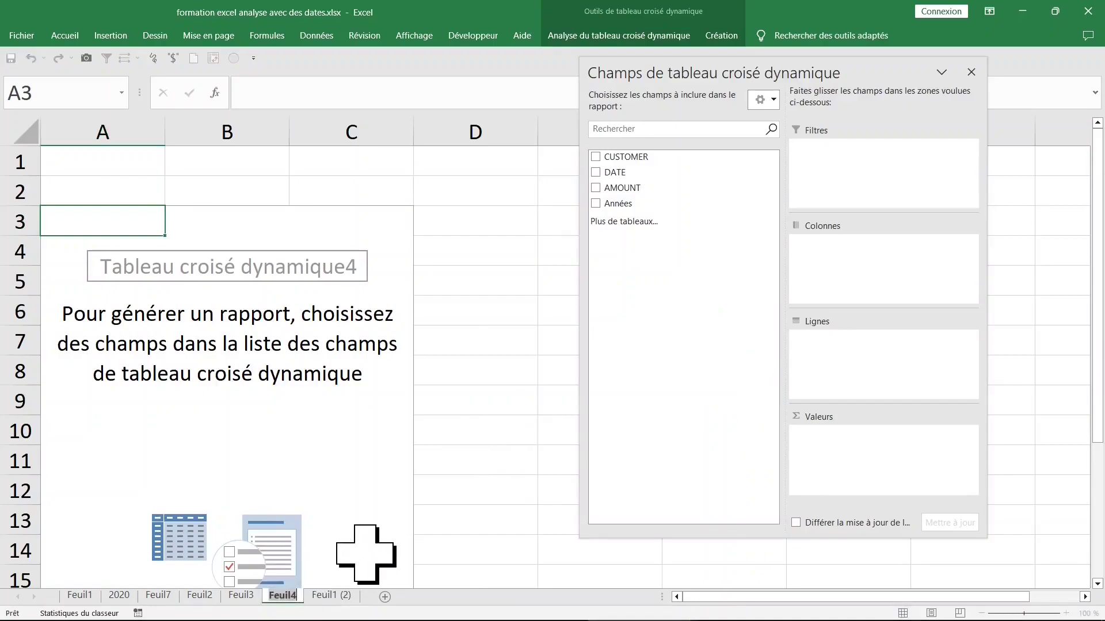
pyautogui.write('tcd')
pyautogui.press('Return')
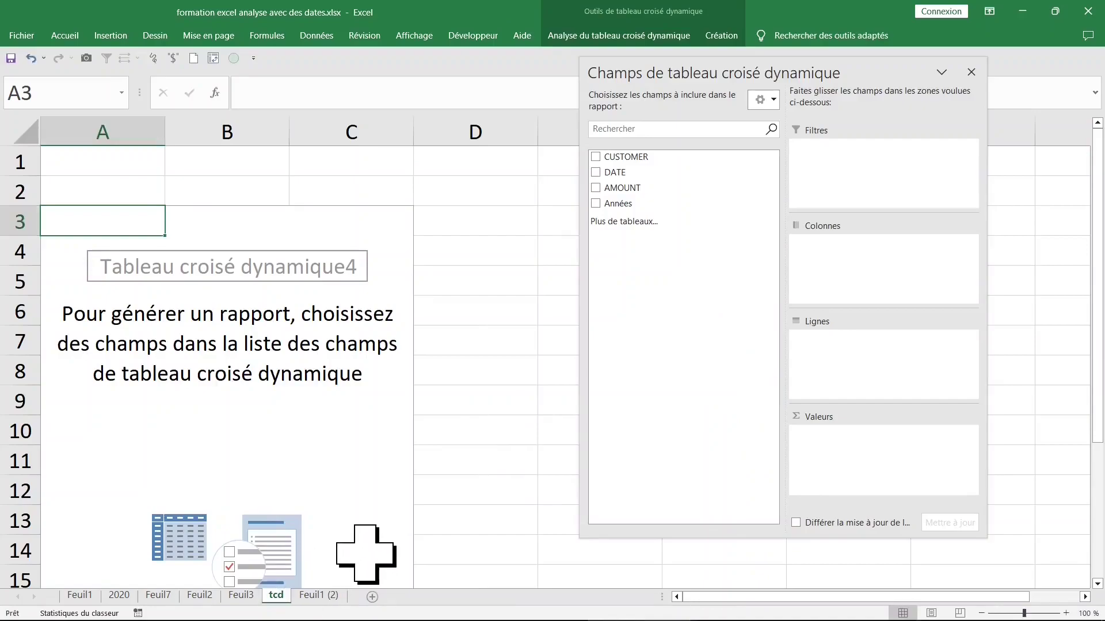
pyautogui.moveTo(656, 172)
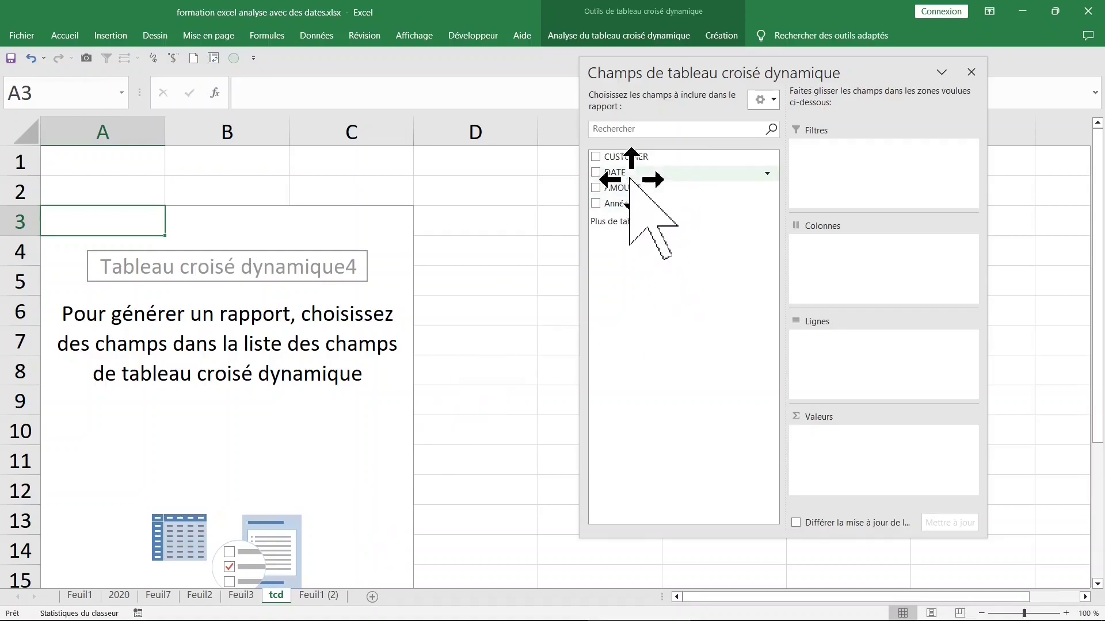
pyautogui.moveTo(630, 175); pyautogui.dragTo(863, 406)
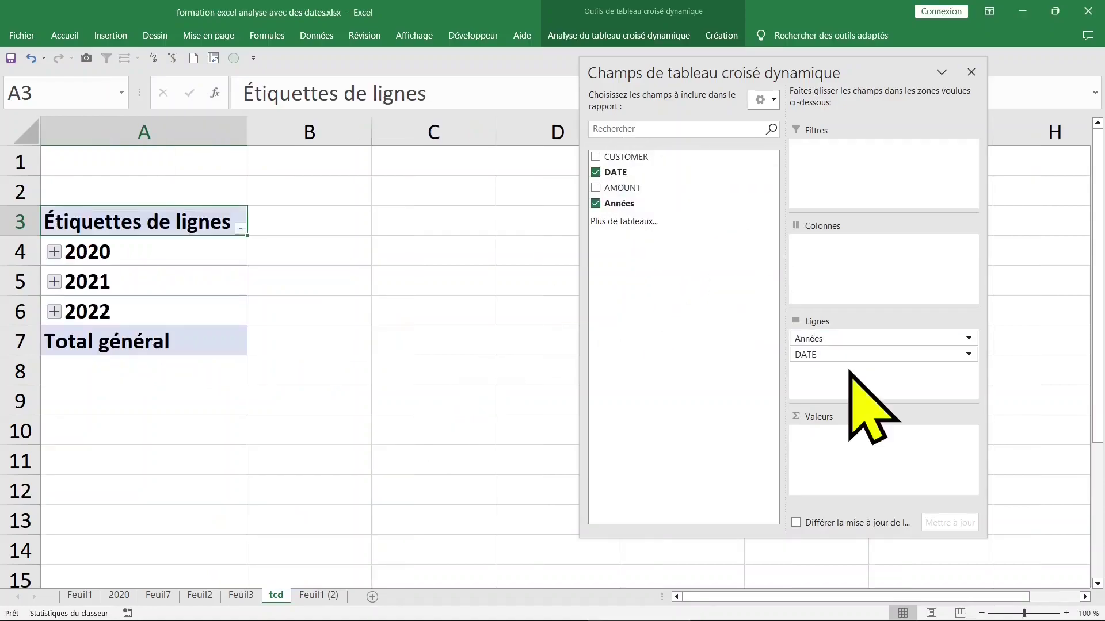
# - Ungroup the 2020 year labels so the rows list individual dates
pyautogui.click(156, 260)
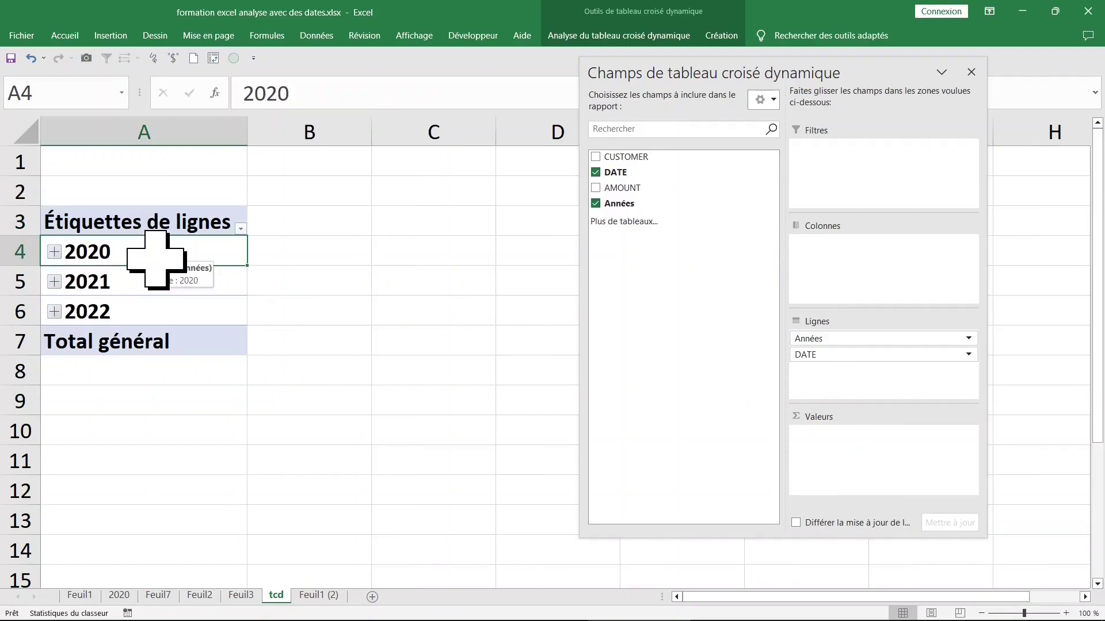
pyautogui.rightClick(157, 259)
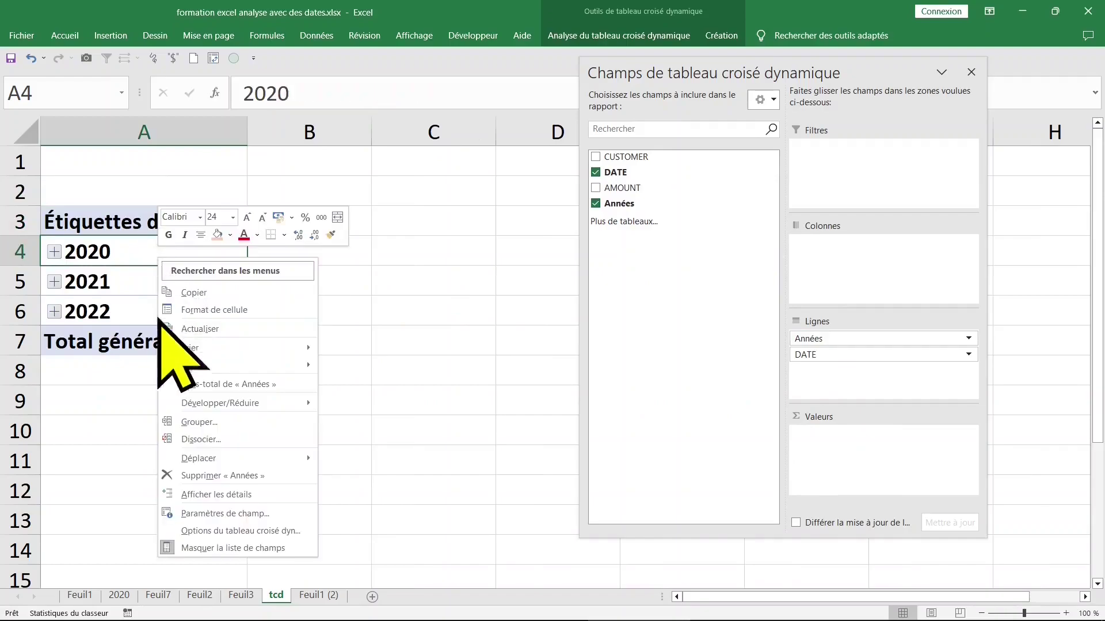
pyautogui.click(227, 440)
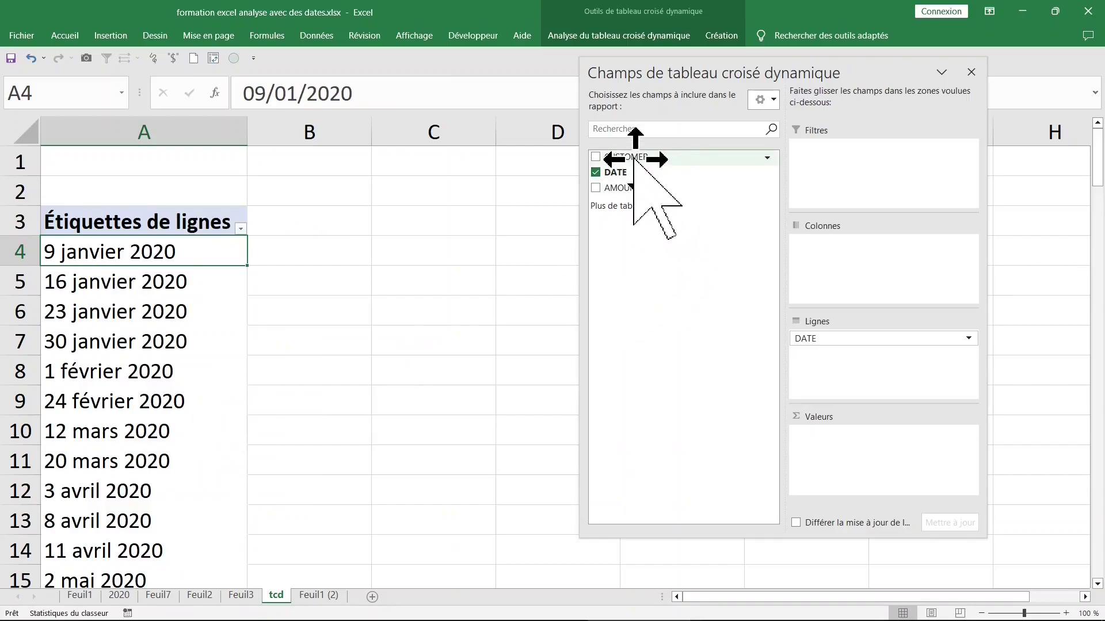
# - Add CUSTOMER to the pivot columns and as a count in values, then view Feuil1 (2)
pyautogui.moveTo(626, 156); pyautogui.dragTo(837, 266)
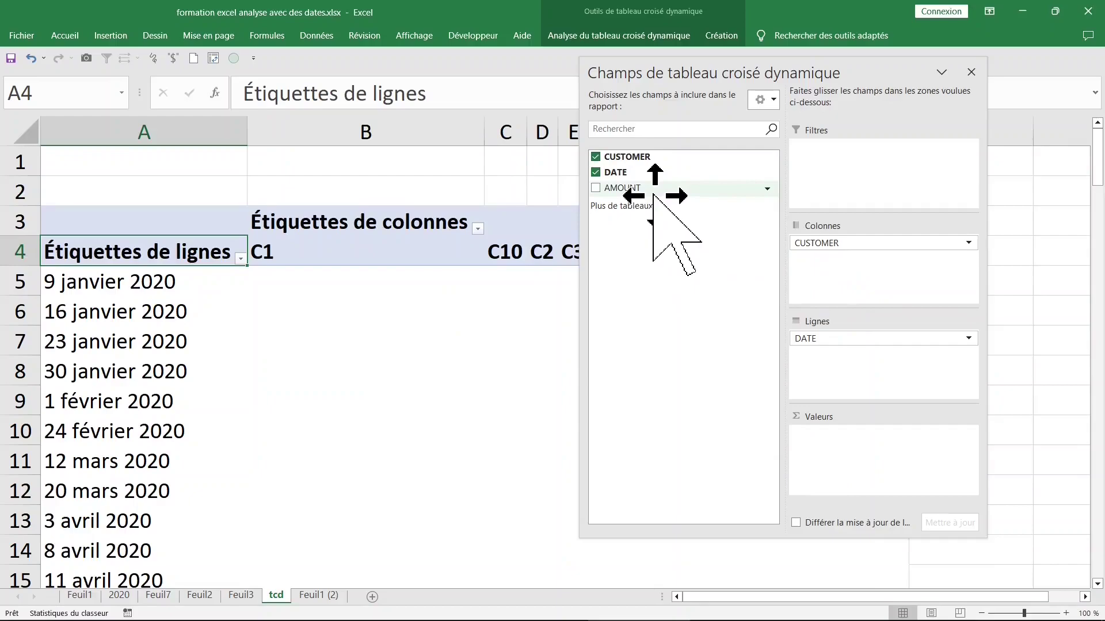
pyautogui.moveTo(643, 157)
pyautogui.mouseDown()
pyautogui.moveTo(832, 367)
pyautogui.moveTo(837, 441)
pyautogui.mouseUp()
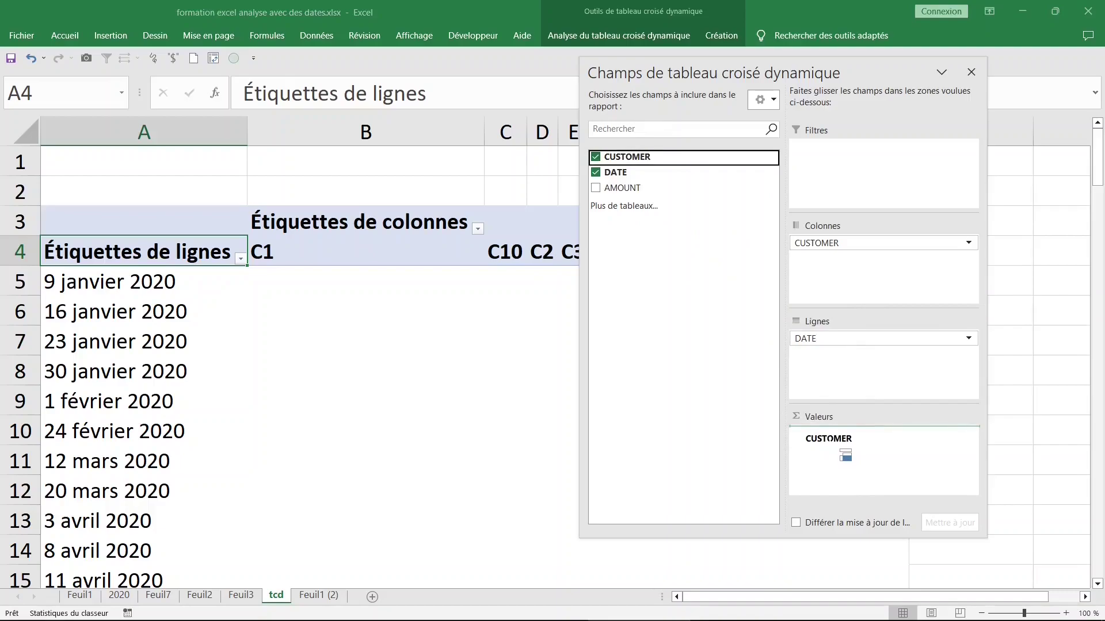
pyautogui.moveTo(845, 455); pyautogui.dragTo(829, 442)
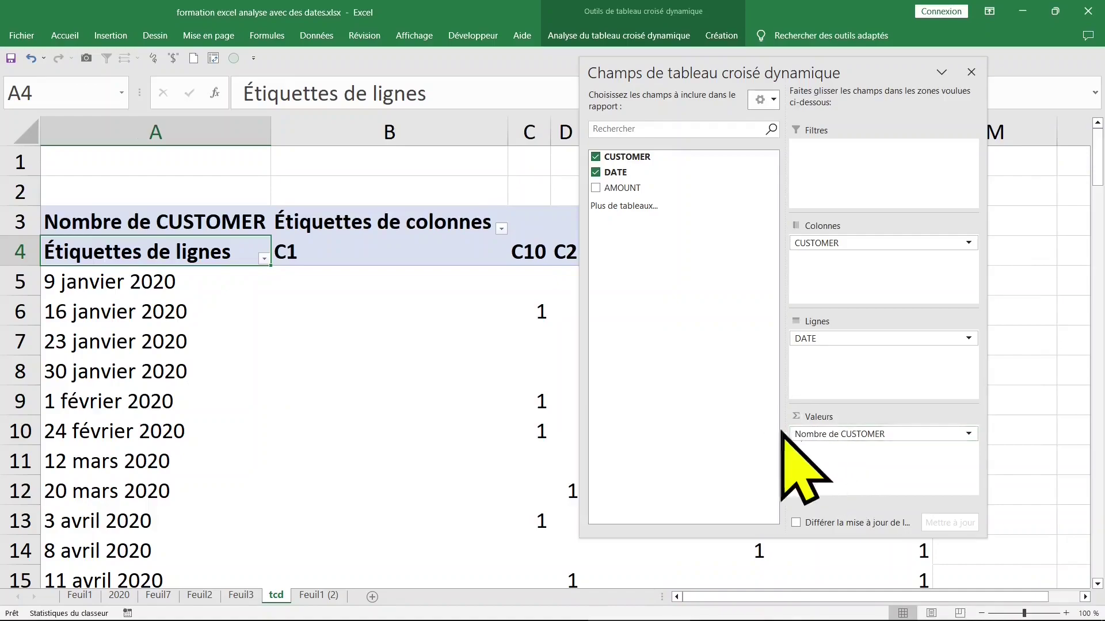
pyautogui.click(330, 596)
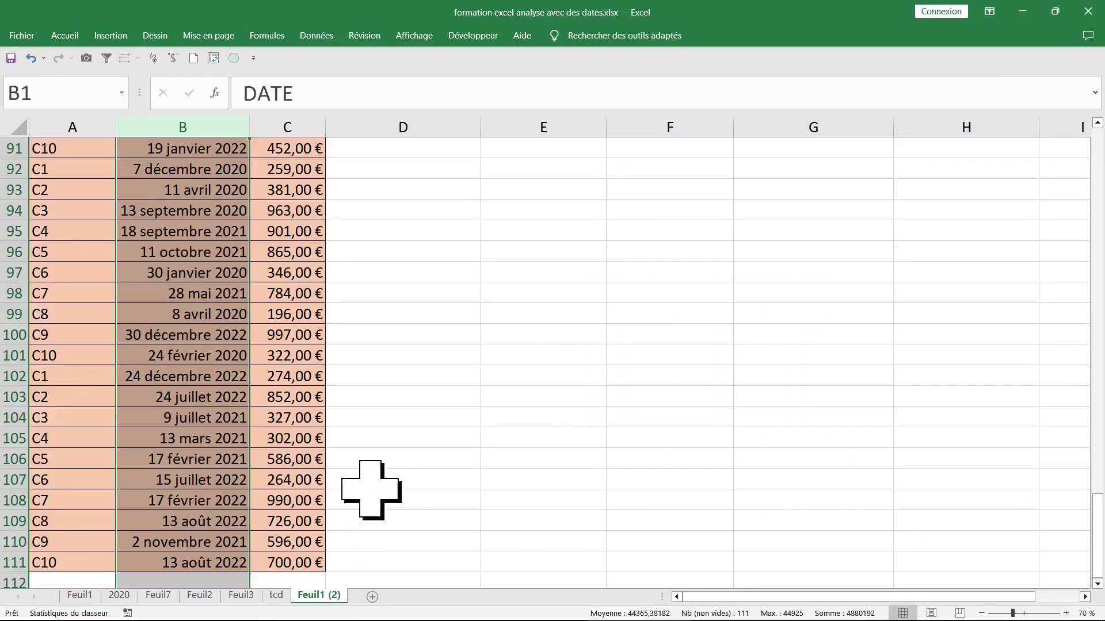
# - Jump to the top of the Feuil1 (2) data, then return to tcd with the field list closed
pyautogui.click(298, 293)
pyautogui.hotkey('ctrl', 'Up')
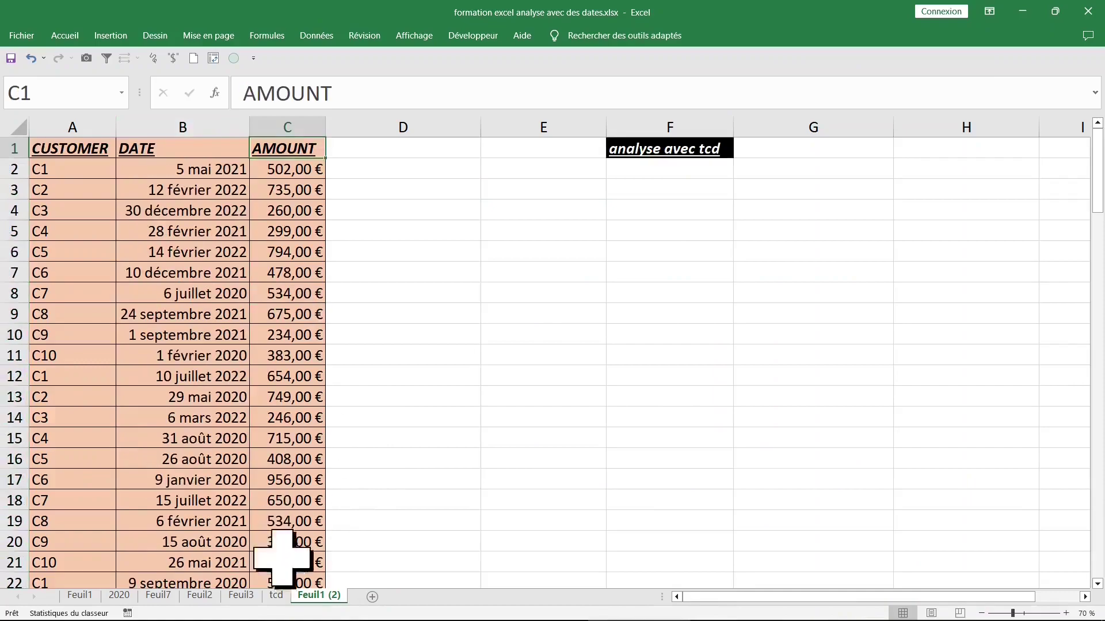
pyautogui.click(276, 596)
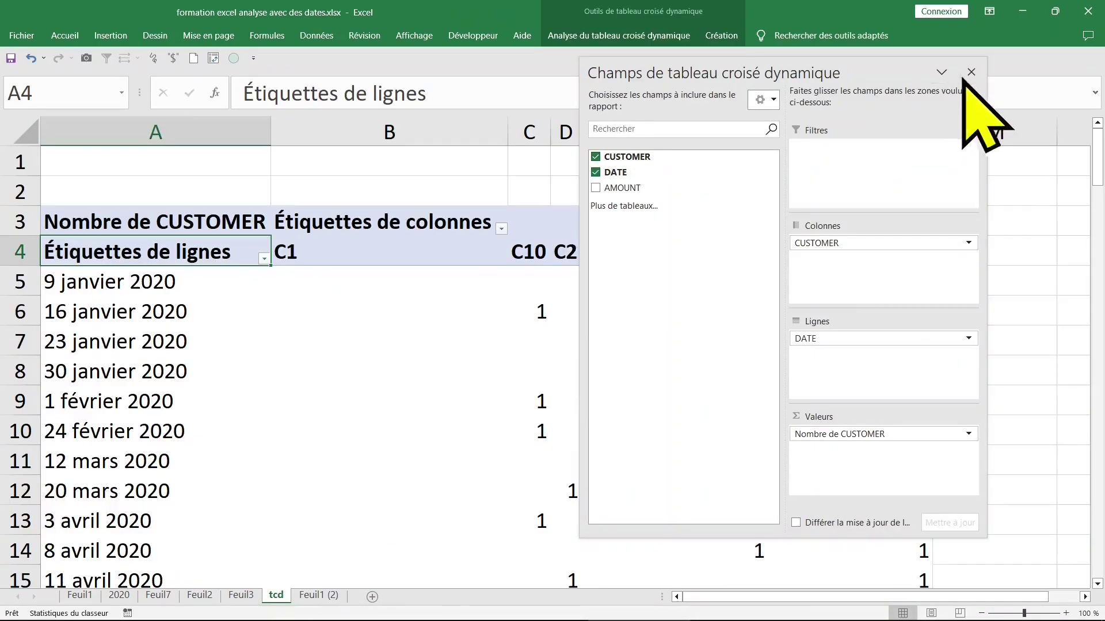
pyautogui.click(971, 71)
pyautogui.click(485, 280)
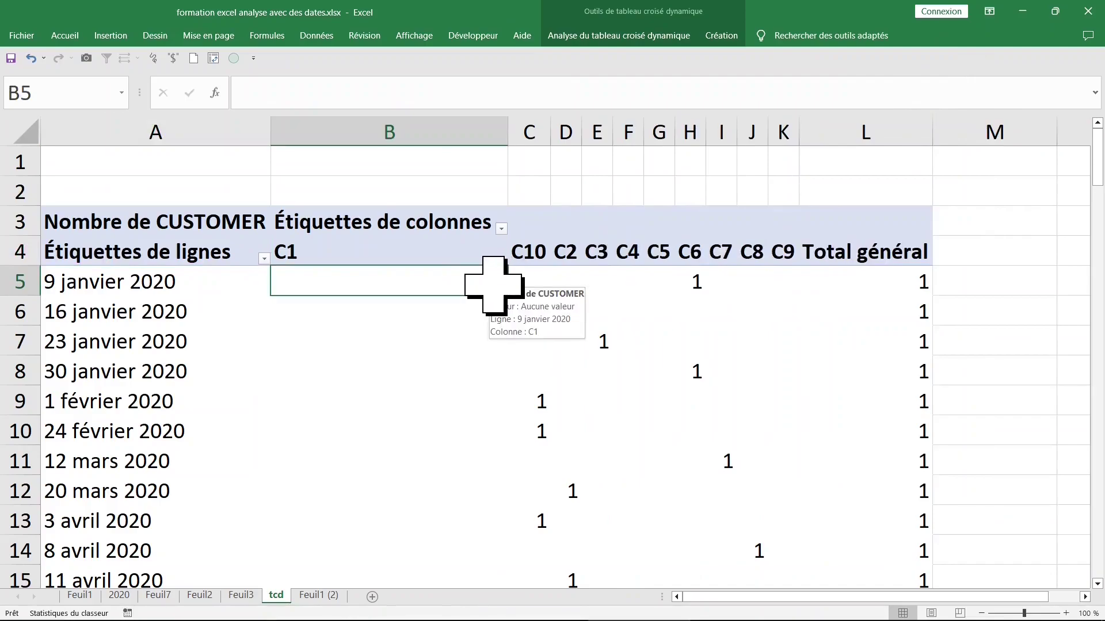
# - Switch the pivot's report layout to tabular form
pyautogui.click(722, 36)
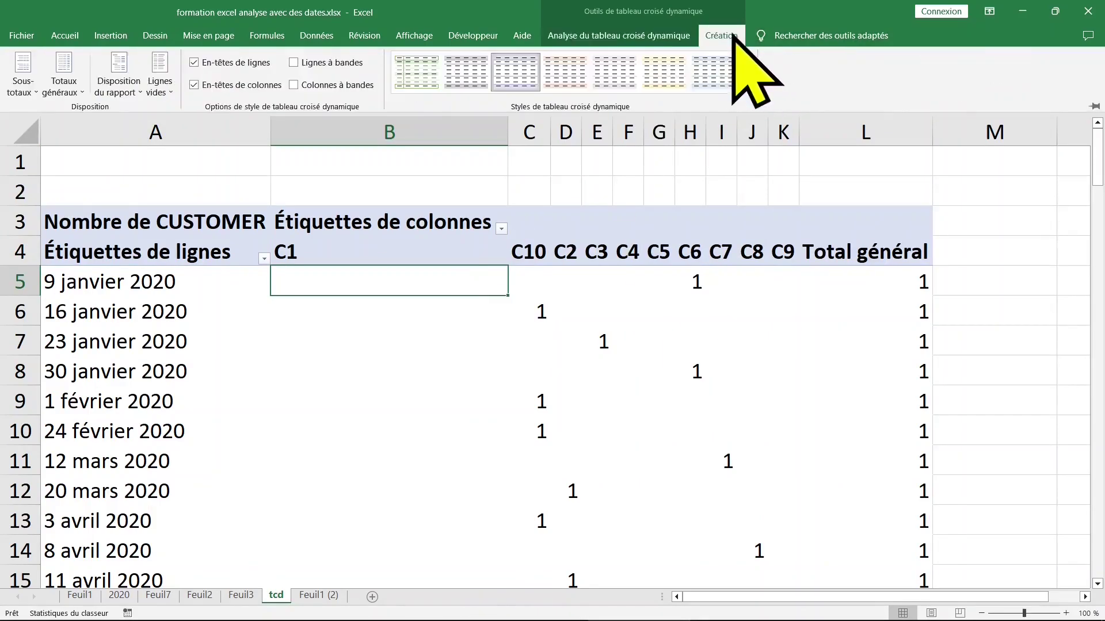
pyautogui.click(132, 93)
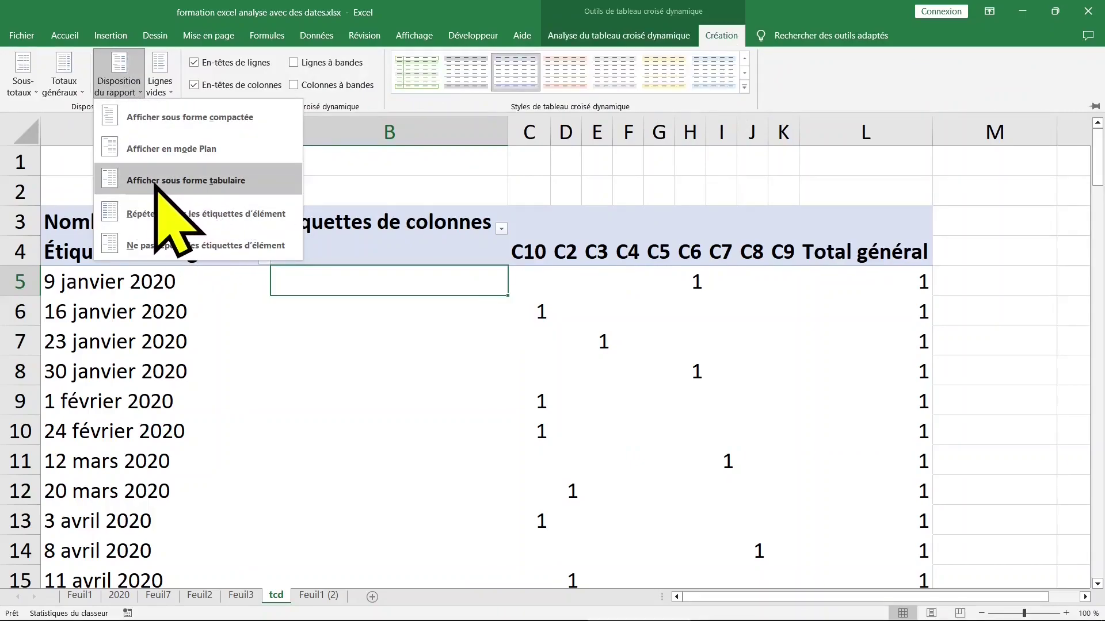
pyautogui.click(156, 182)
pyautogui.click(380, 293)
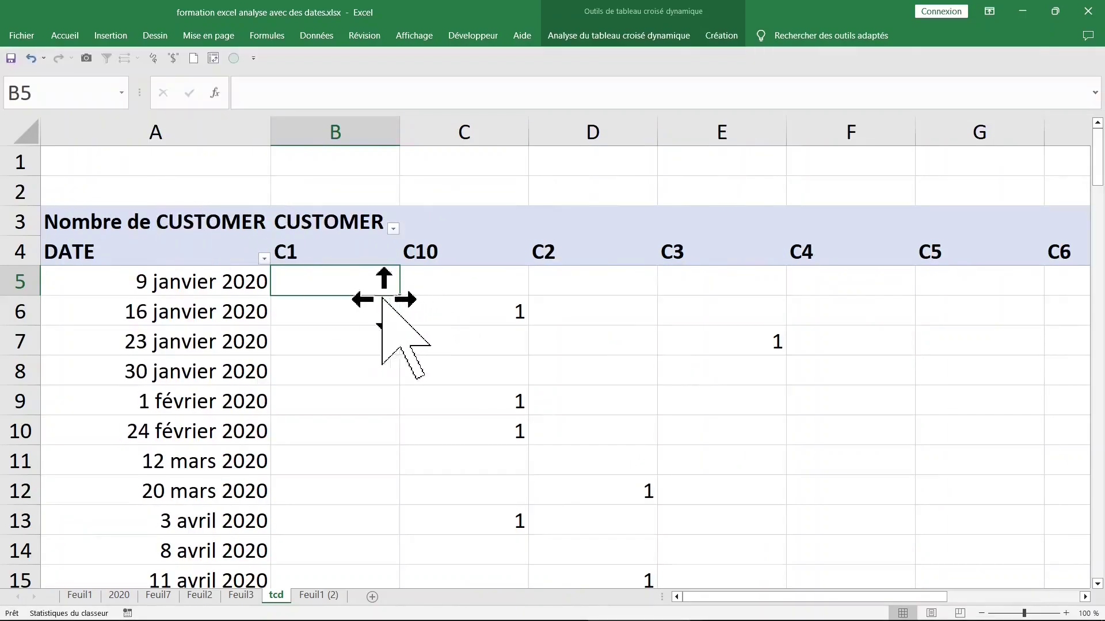
# - Zoom out three steps and select date cells in column A, such as 16 janvier 2020
pyautogui.click(982, 613)
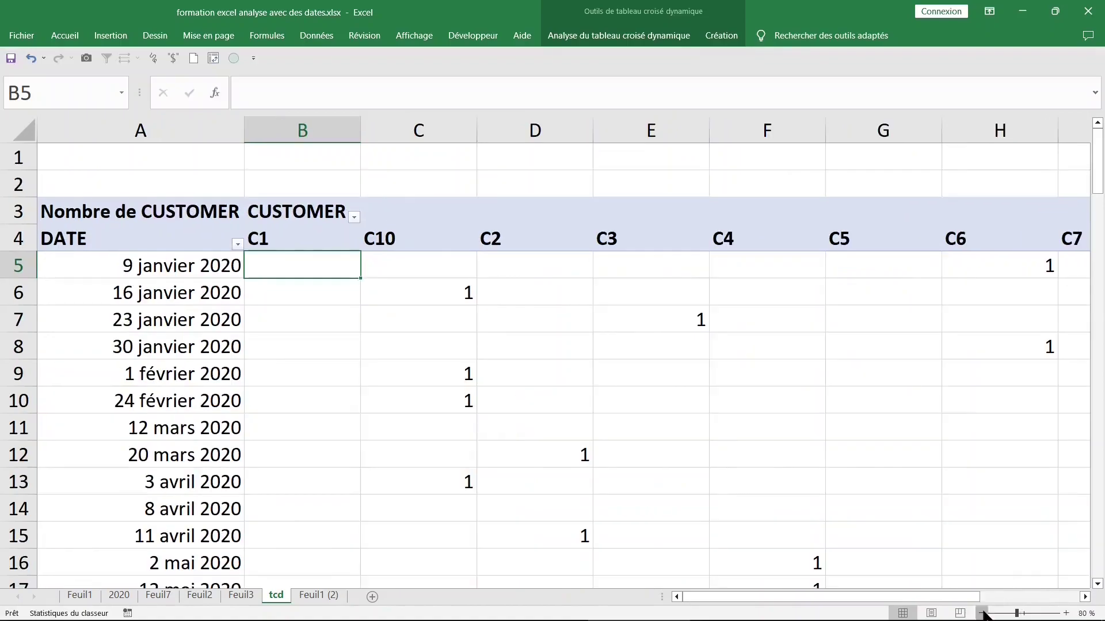
pyautogui.click(982, 614)
pyautogui.click(982, 613)
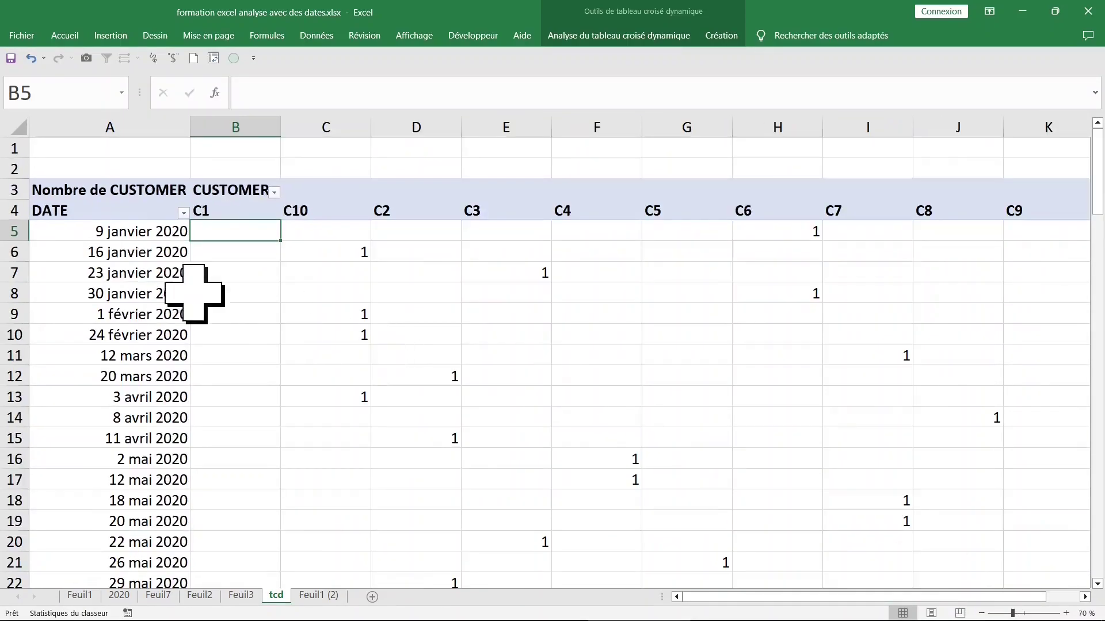
pyautogui.click(172, 272)
pyautogui.click(135, 231)
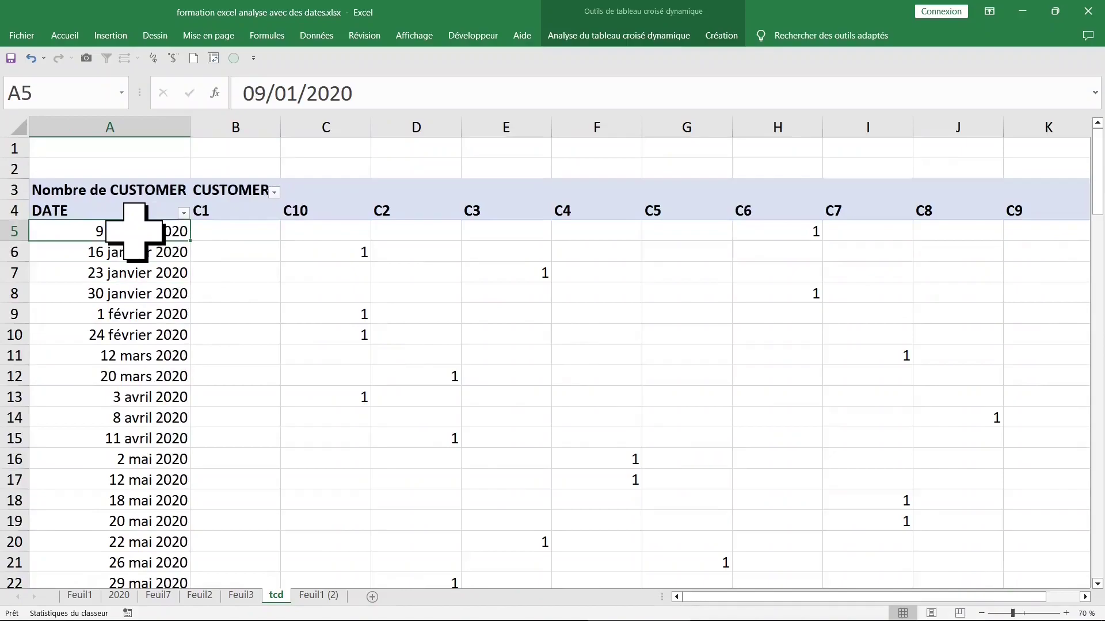
pyautogui.click(135, 127)
pyautogui.keyDown('ctrl'); pyautogui.click(144, 273); pyautogui.keyUp('ctrl')
pyautogui.click(140, 253)
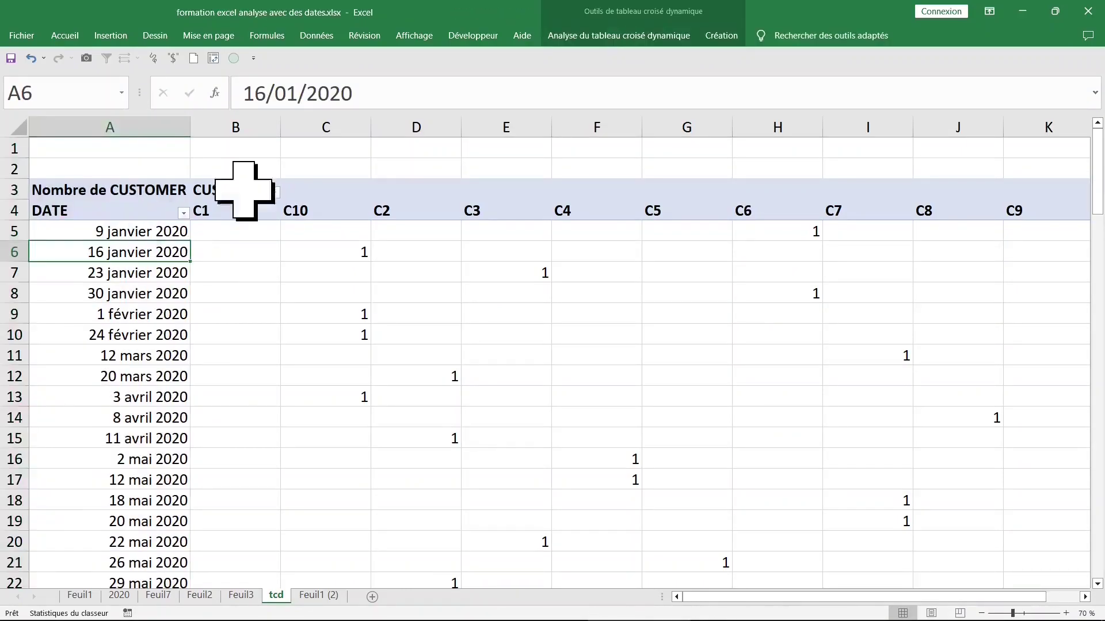
pyautogui.click(582, 40)
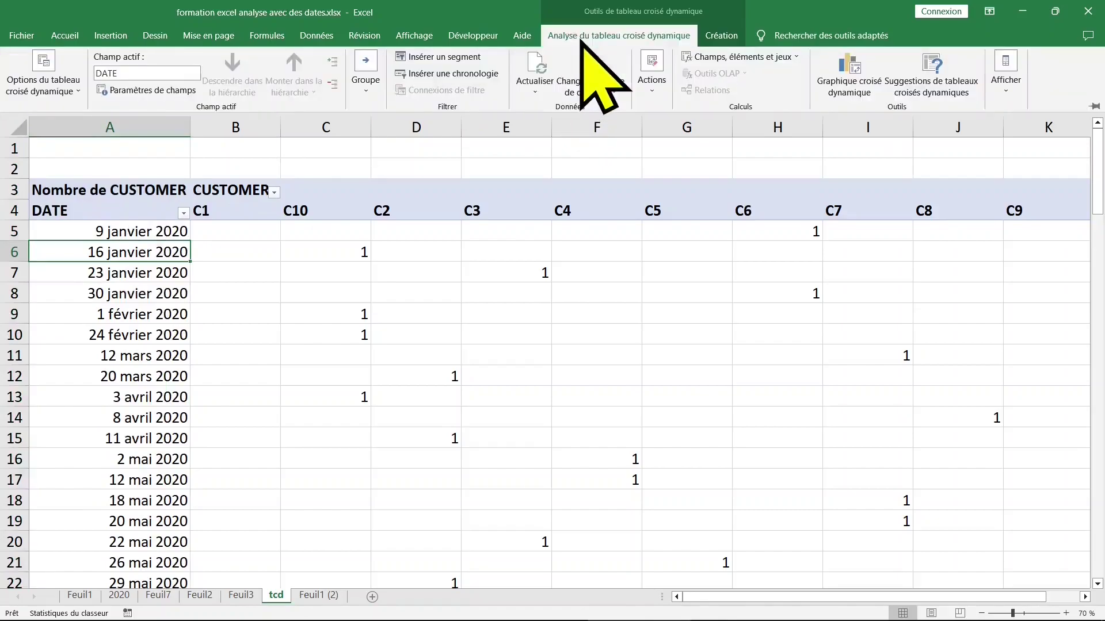
# - Group the DATE field by years only, giving rows 2020, 2021 and 2022
pyautogui.click(366, 80)
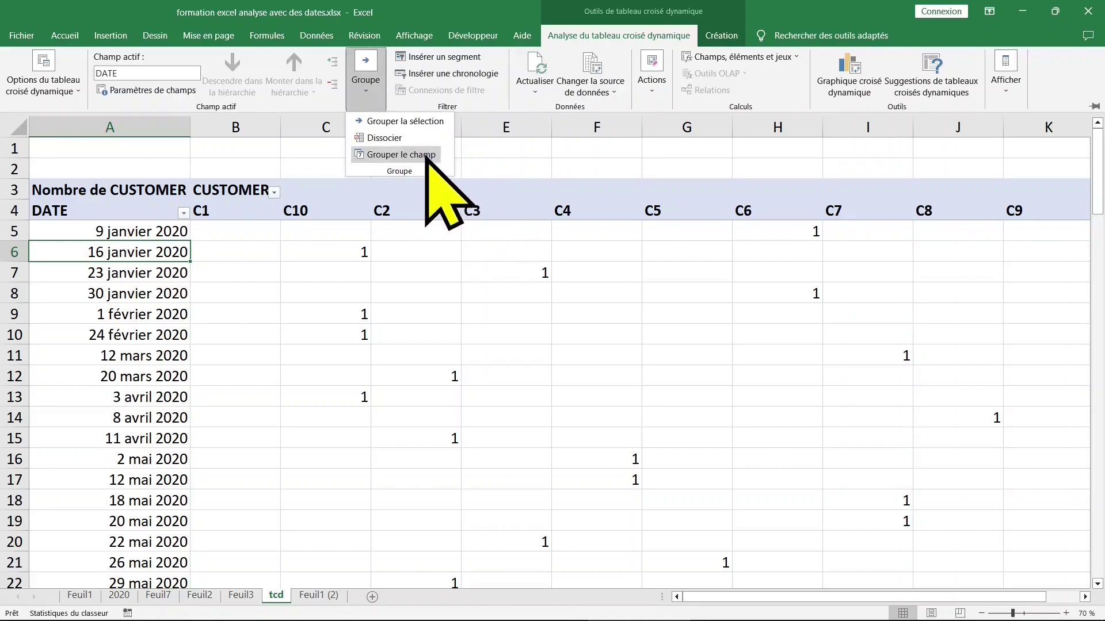
pyautogui.click(401, 154)
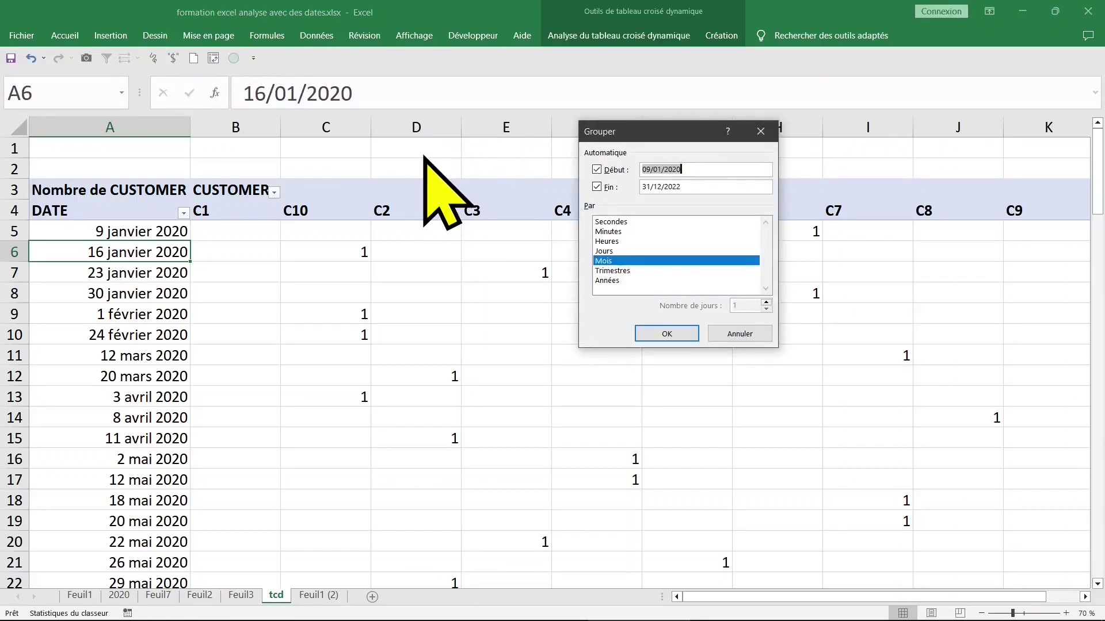
pyautogui.click(607, 280)
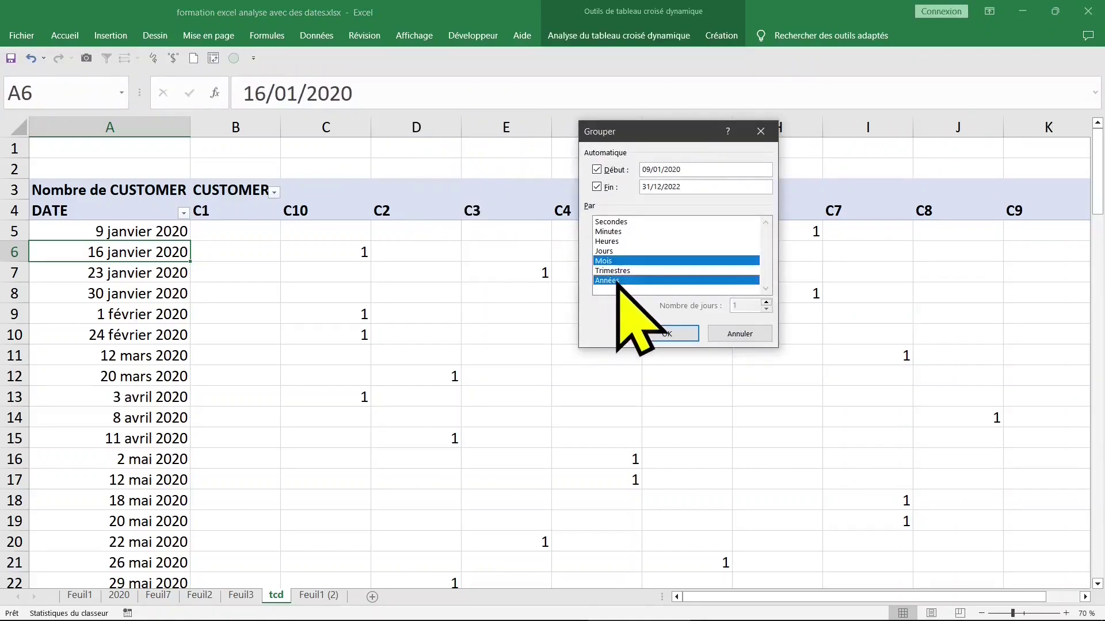
pyautogui.click(623, 261)
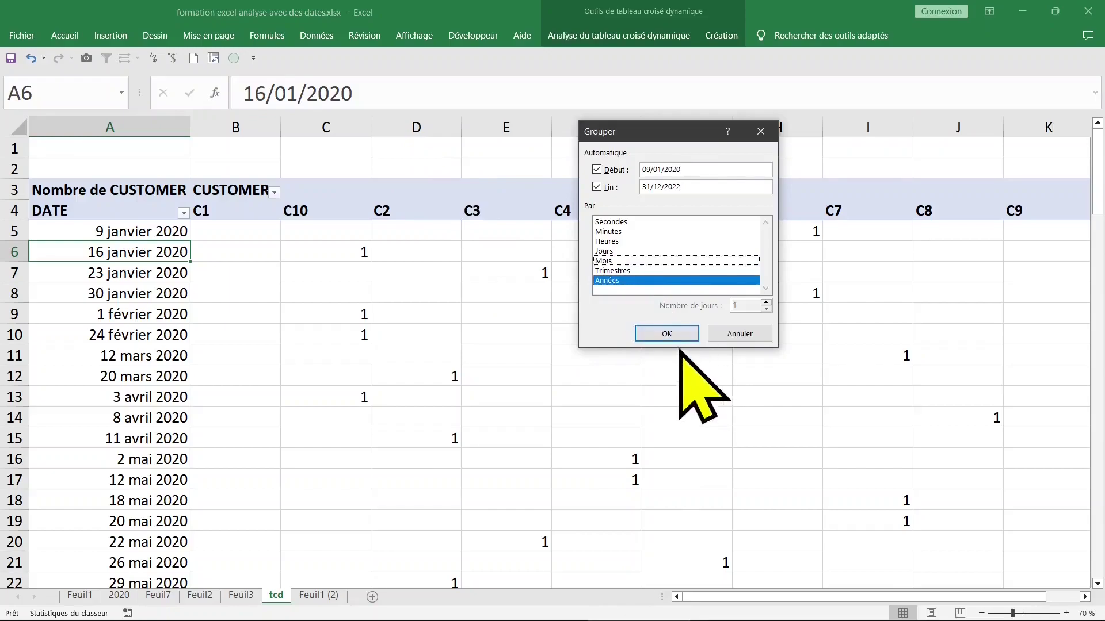
pyautogui.click(667, 334)
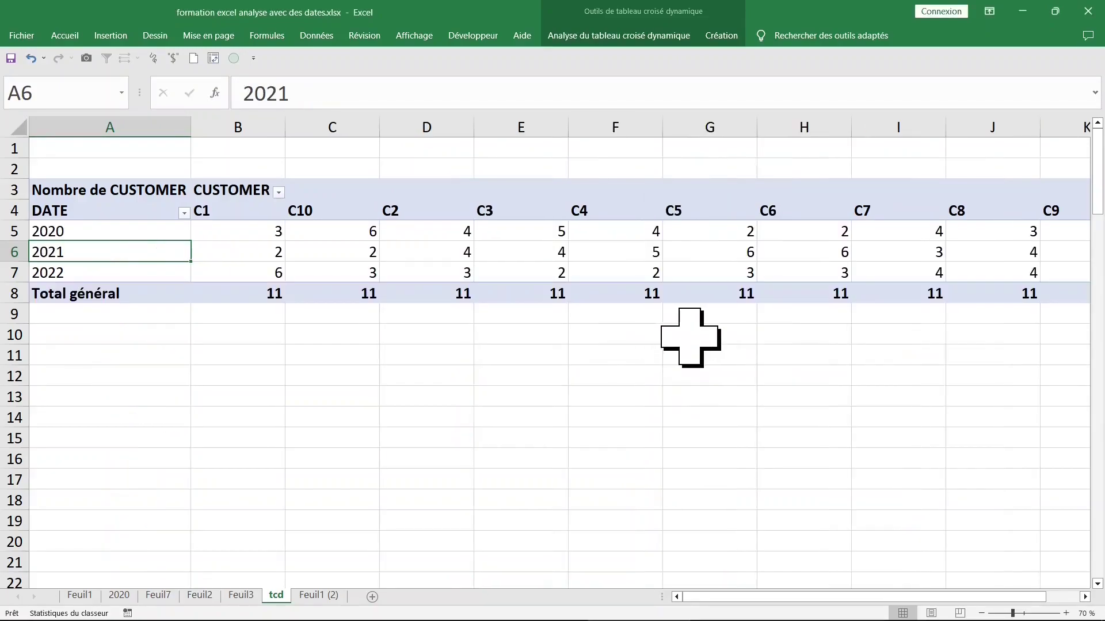
# - Narrow customer columns C through I and AutoFit columns J to L
pyautogui.moveTo(347, 126); pyautogui.dragTo(924, 138)
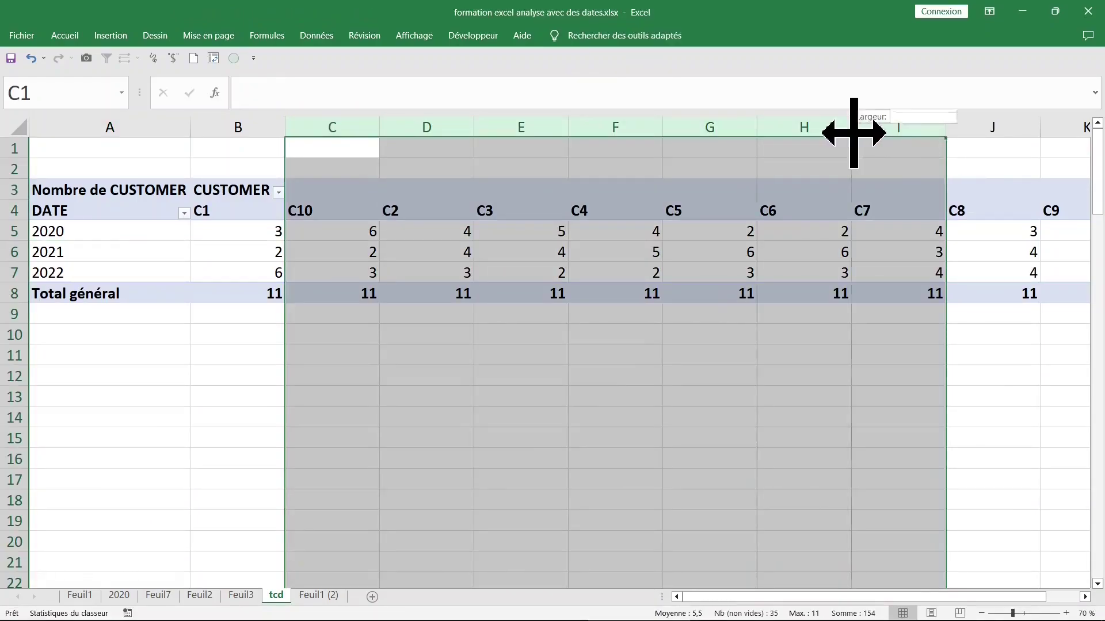
pyautogui.moveTo(854, 132); pyautogui.dragTo(432, 132)
pyautogui.click(500, 126)
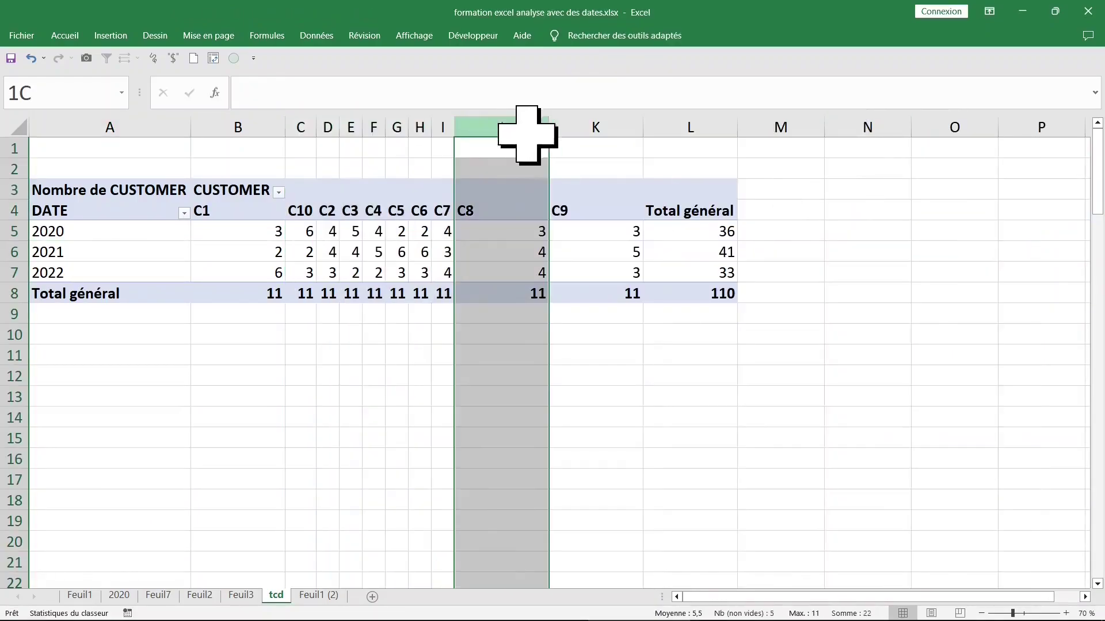
pyautogui.moveTo(527, 135); pyautogui.dragTo(663, 132)
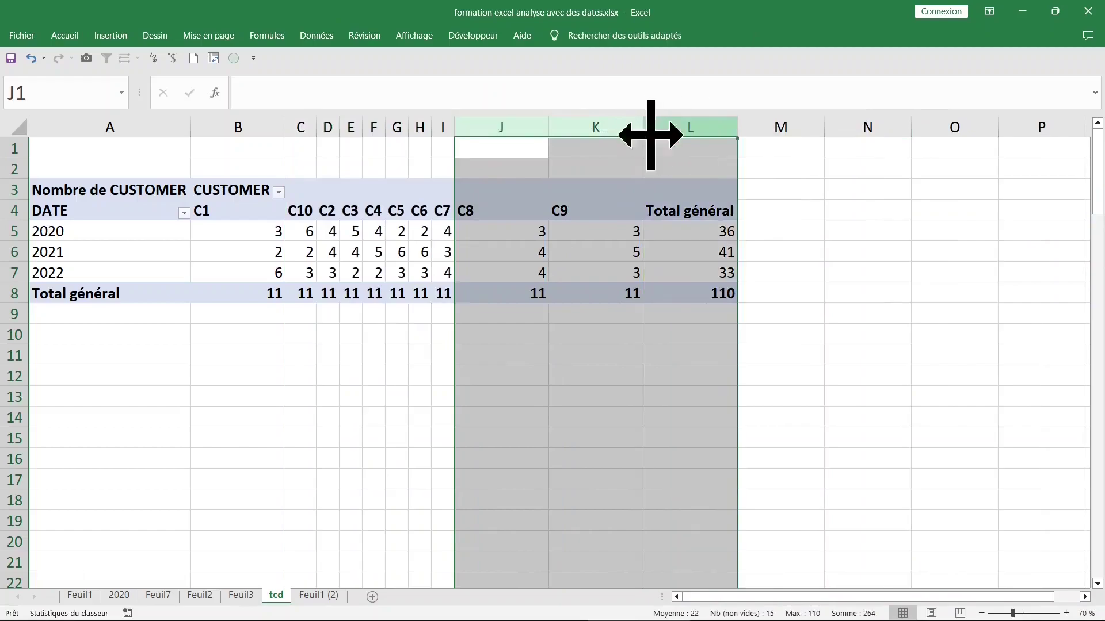
pyautogui.doubleClick(645, 134)
pyautogui.click(469, 316)
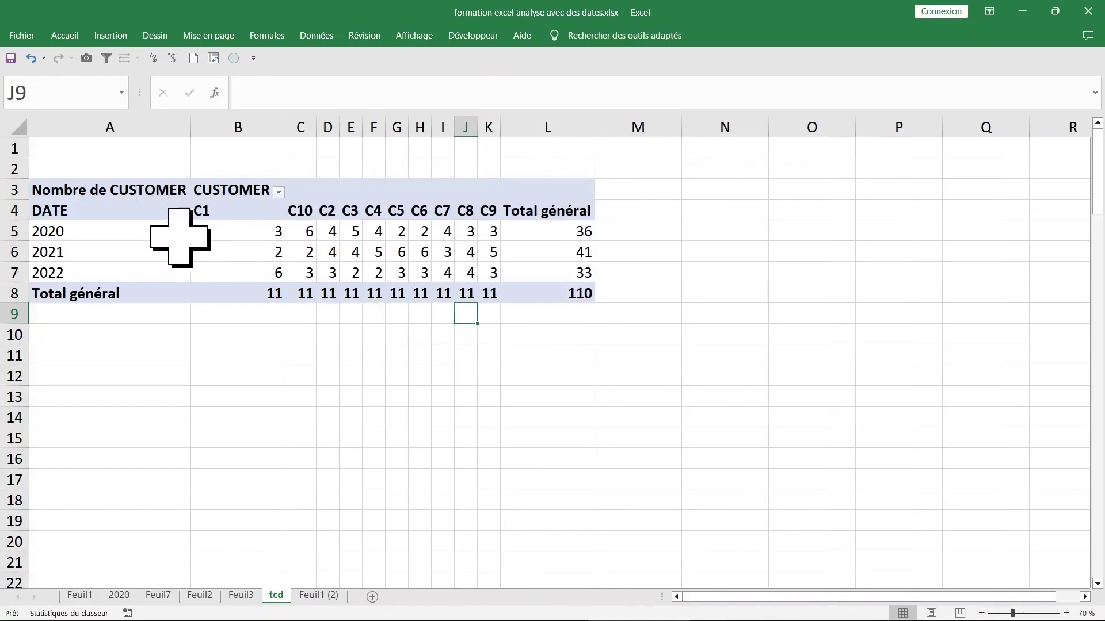
# - Review the C1 counts per year, the 2020 total of 36, and other customer counts
pyautogui.click(234, 235)
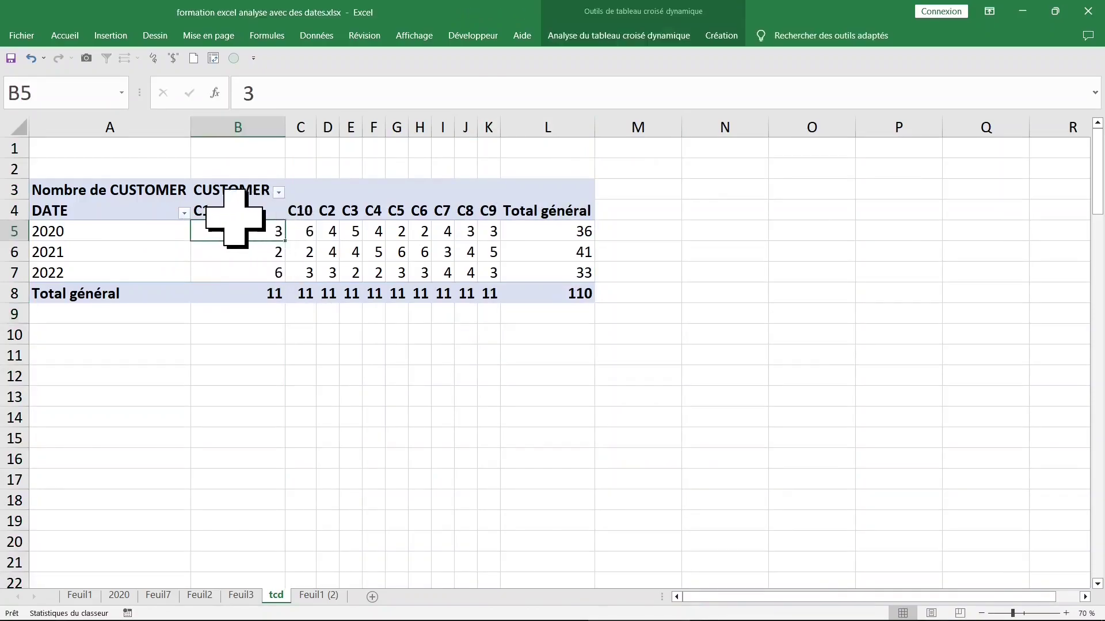
pyautogui.click(547, 236)
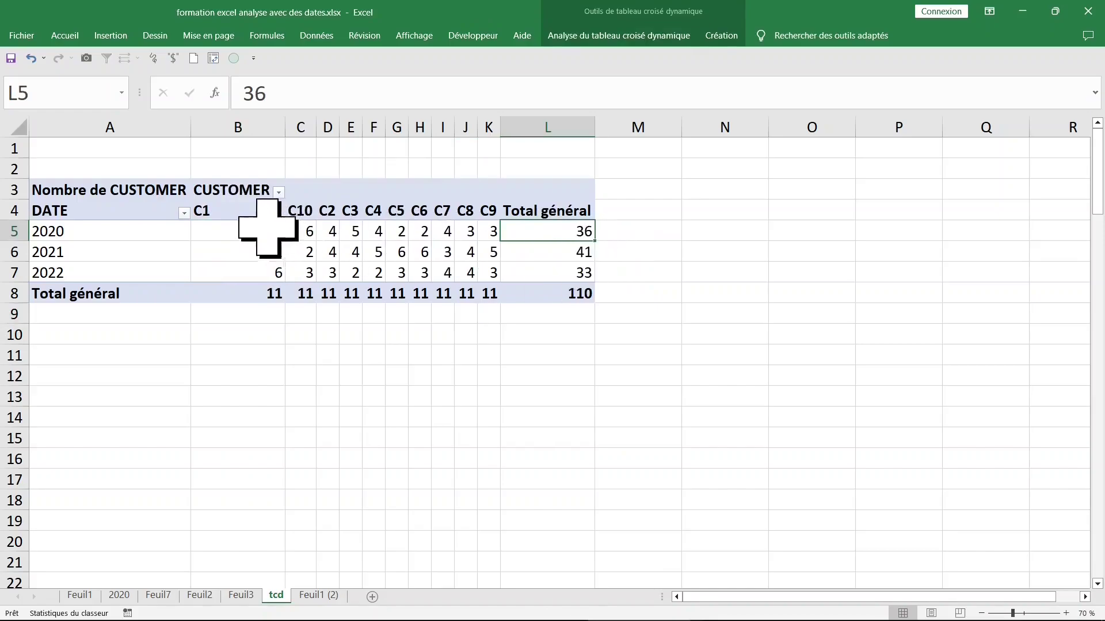
pyautogui.click(240, 127)
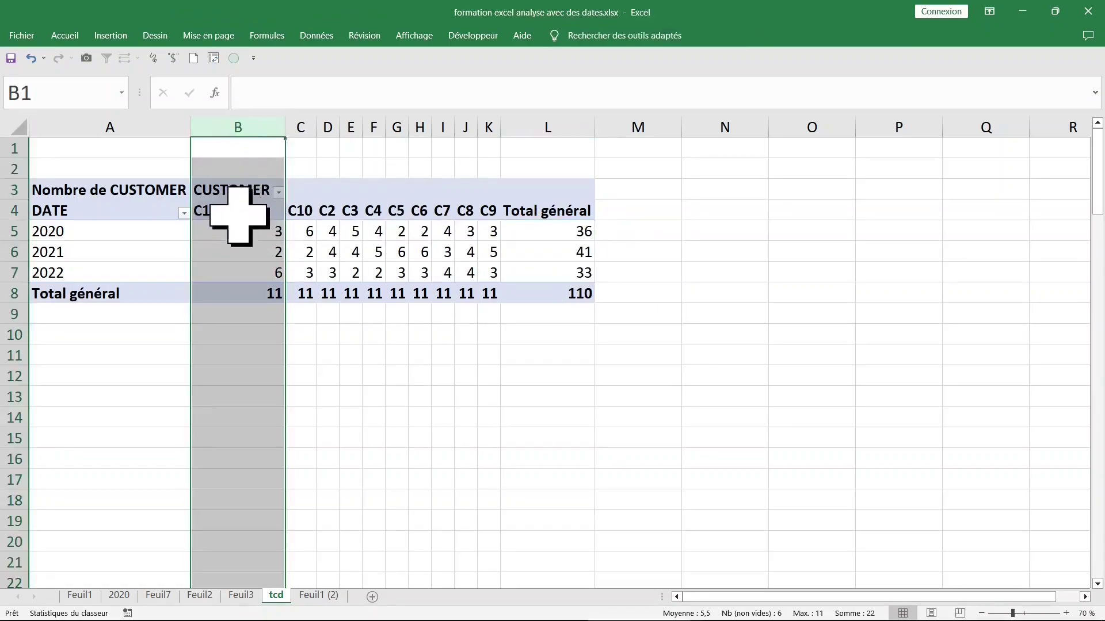
pyautogui.click(254, 236)
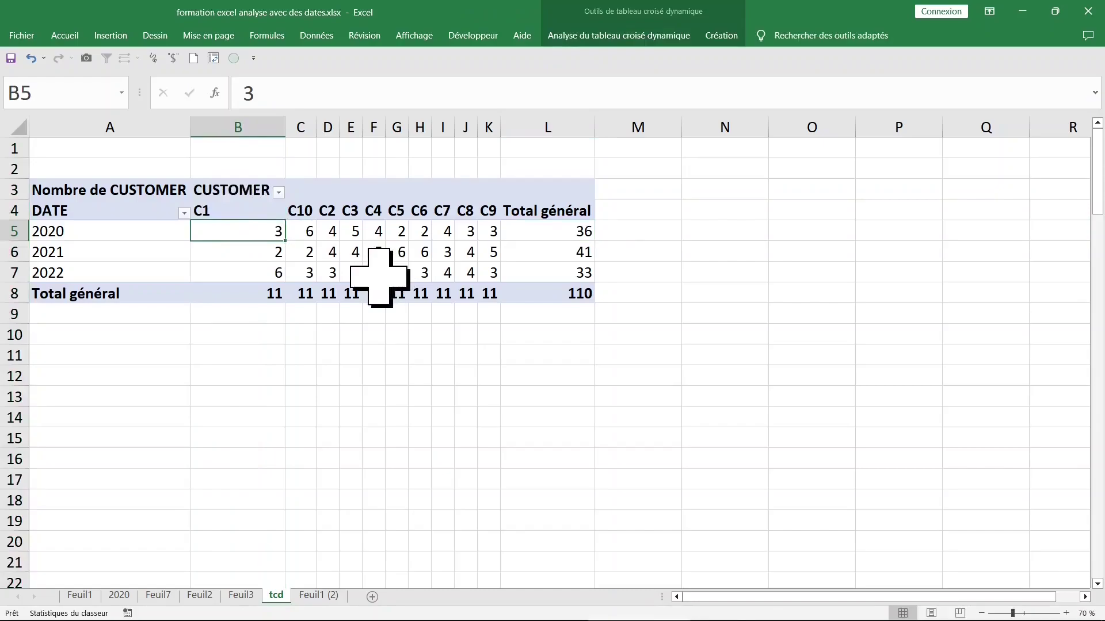
pyautogui.click(277, 253)
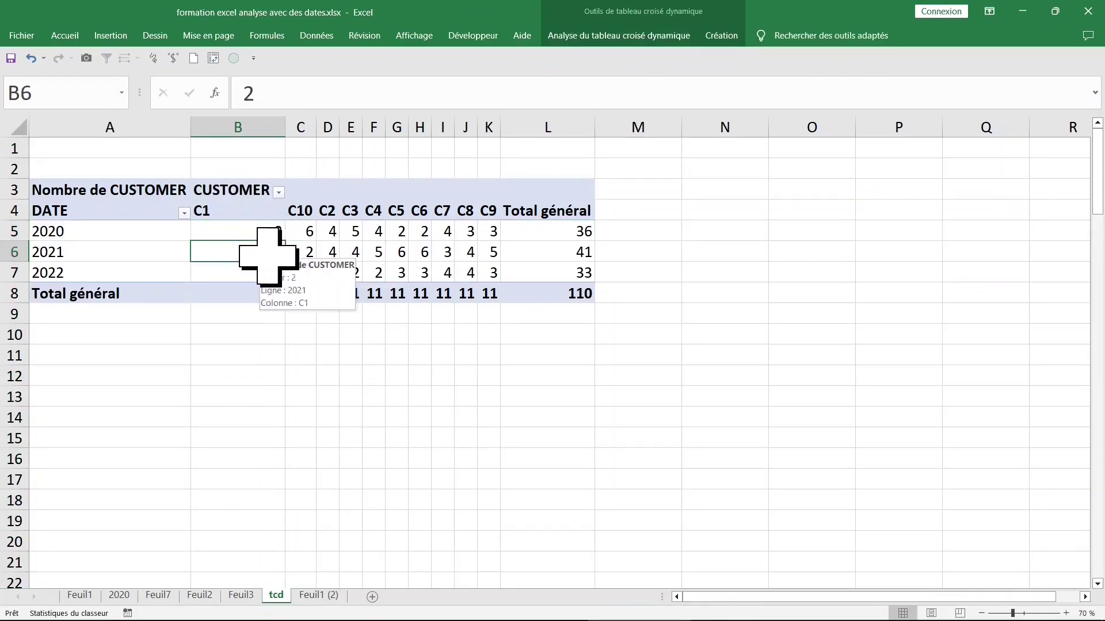
pyautogui.click(267, 274)
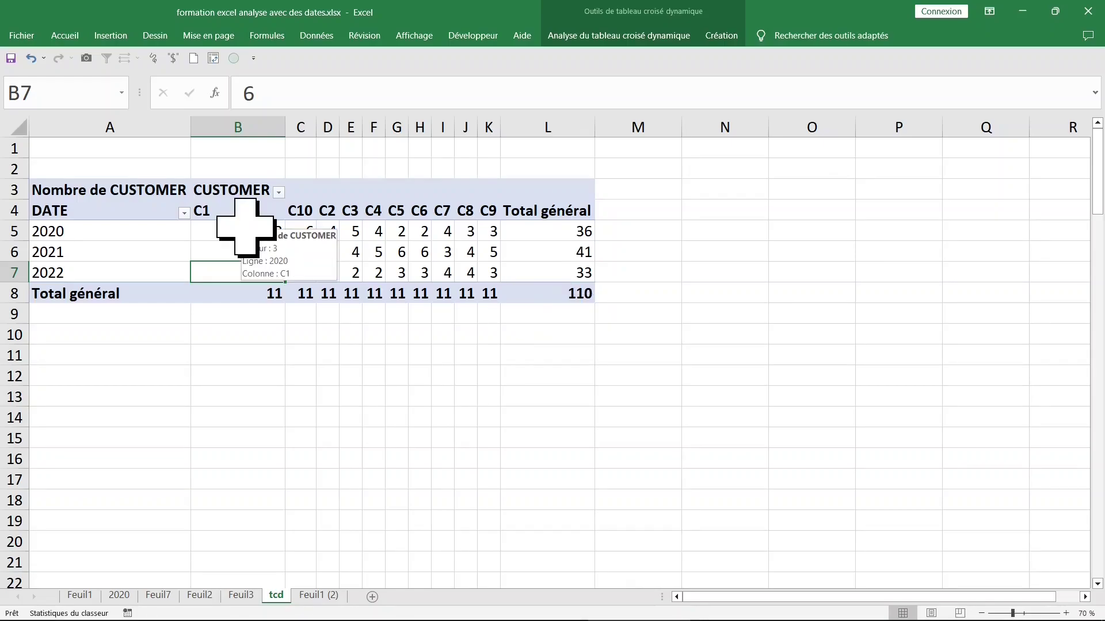
pyautogui.click(237, 229)
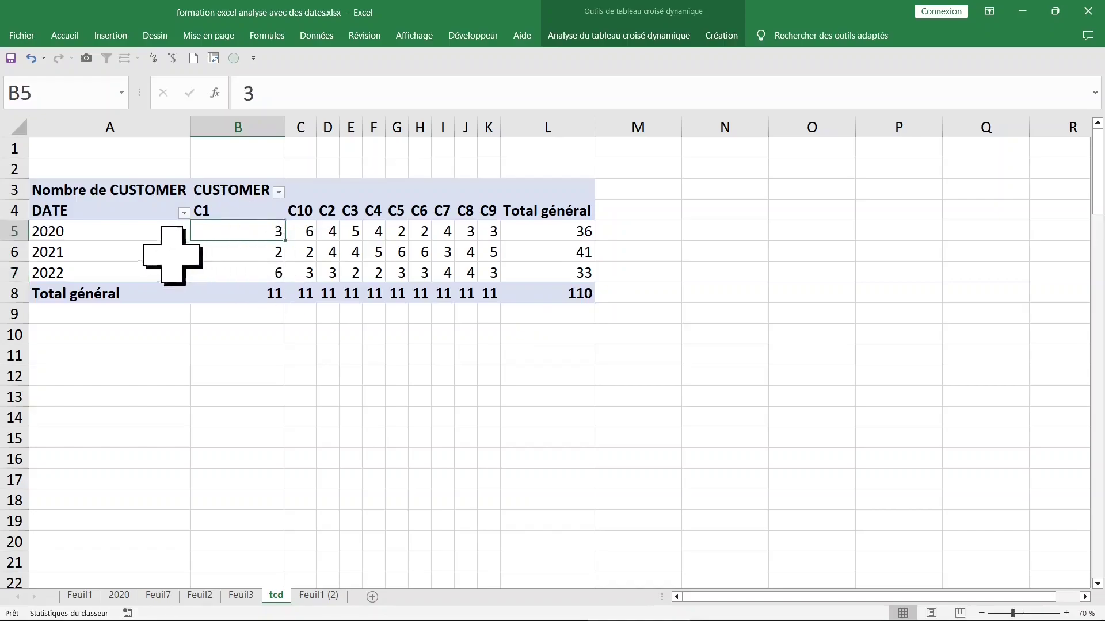
pyautogui.click(132, 231)
pyautogui.click(138, 253)
pyautogui.click(138, 273)
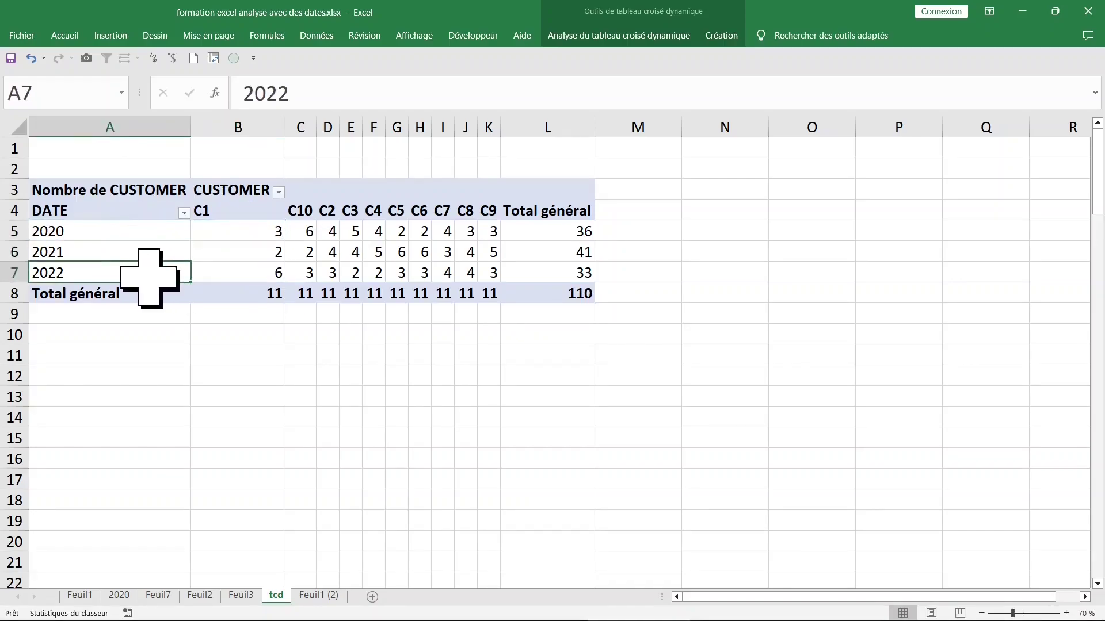
pyautogui.click(373, 231)
pyautogui.click(466, 232)
pyautogui.click(488, 252)
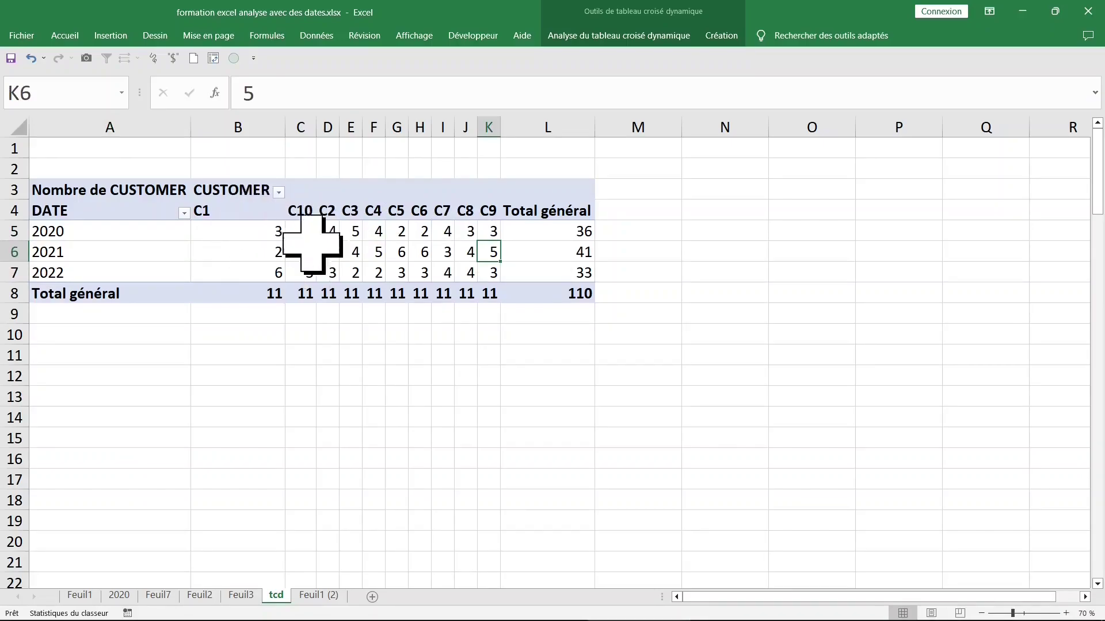
# - Reopen the pivot field list from a value cell's context menu
pyautogui.click(235, 228)
pyautogui.rightClick(235, 230)
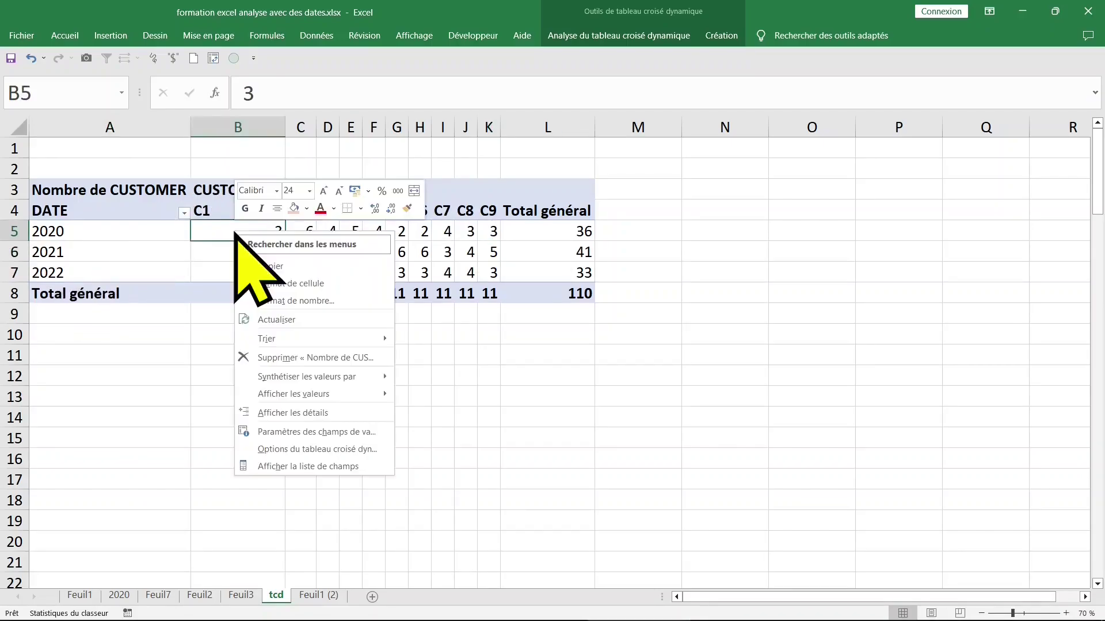
pyautogui.click(307, 466)
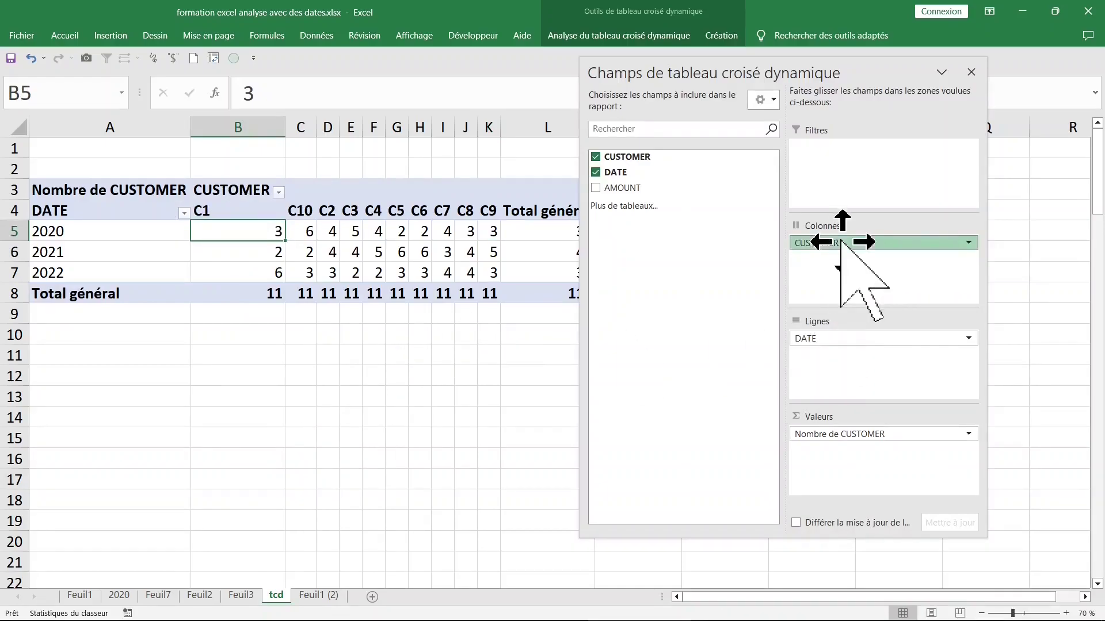
# - Move CUSTOMER from the pivot columns into the rows, leaving years as columns
pyautogui.moveTo(841, 242); pyautogui.dragTo(853, 256)
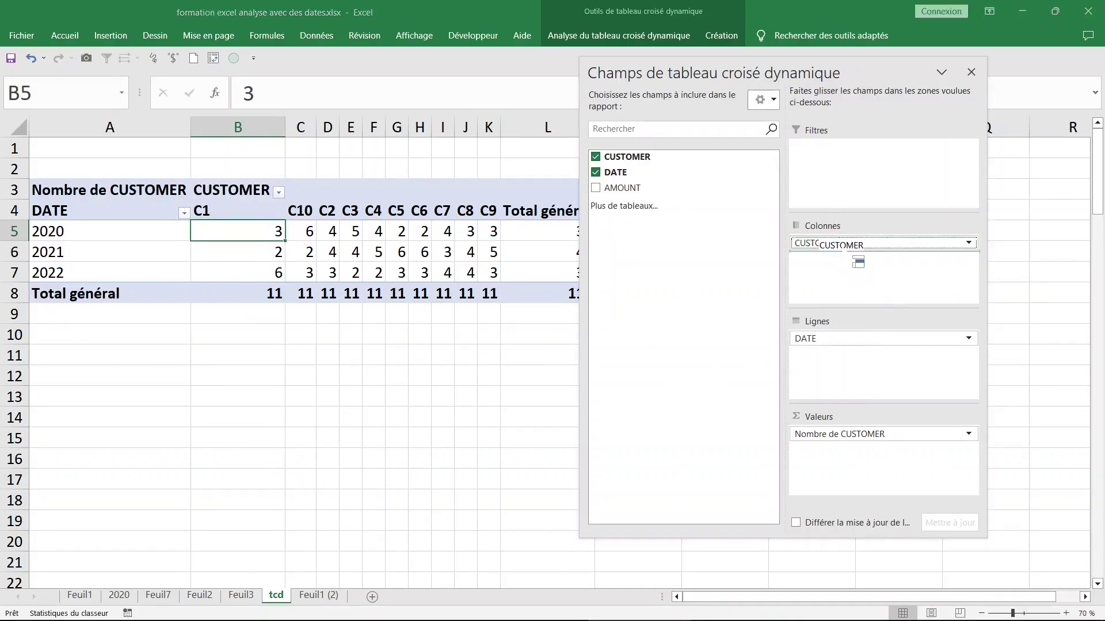
pyautogui.moveTo(859, 320)
pyautogui.mouseDown()
pyautogui.moveTo(852, 363)
pyautogui.moveTo(839, 328)
pyautogui.moveTo(843, 247)
pyautogui.mouseUp()
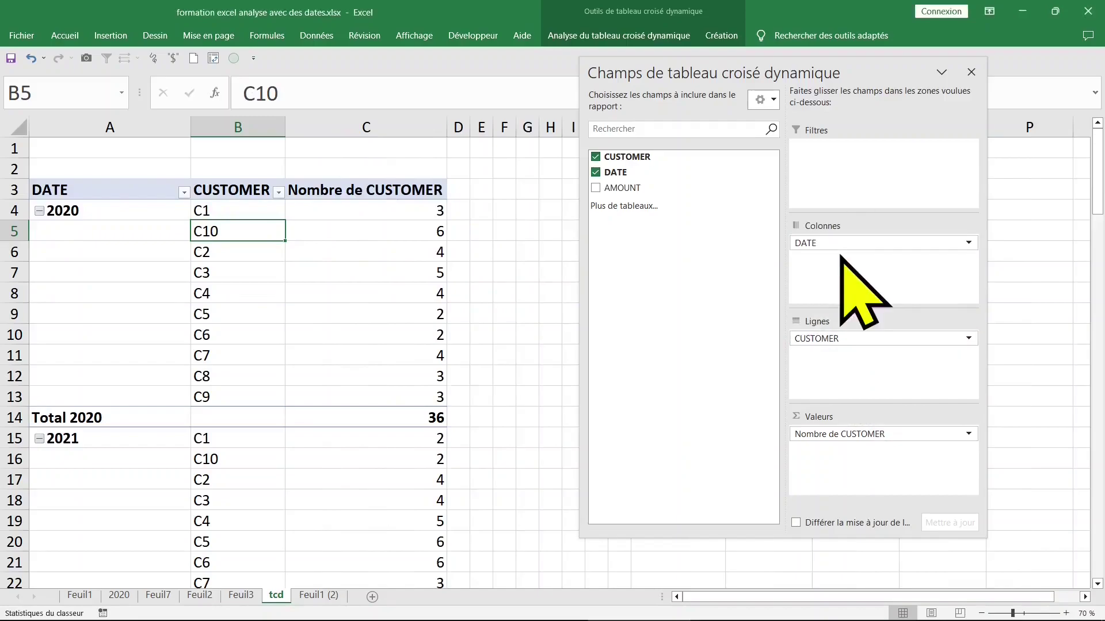
# - Close the field list and drag the C10 row below C9
pyautogui.click(971, 72)
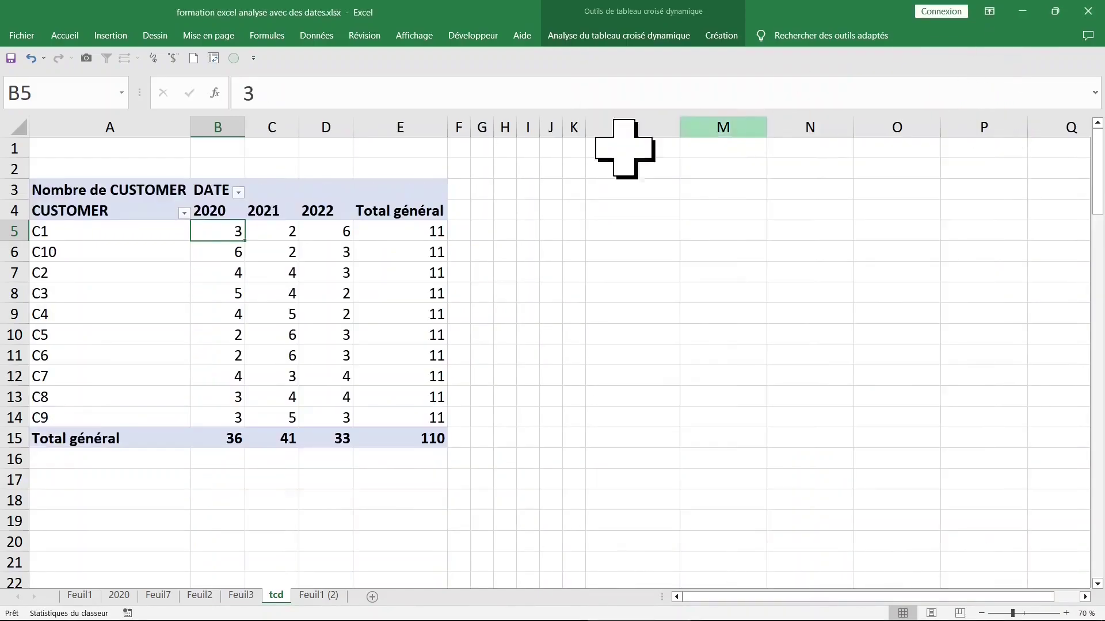
pyautogui.click(108, 256)
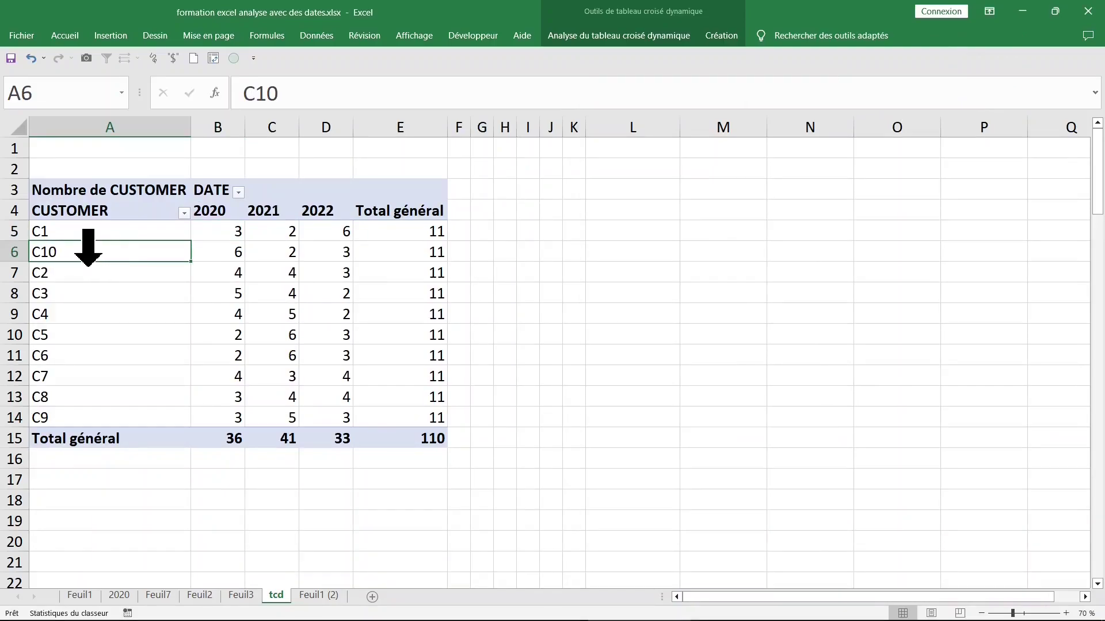
pyautogui.moveTo(87, 263); pyautogui.dragTo(95, 428)
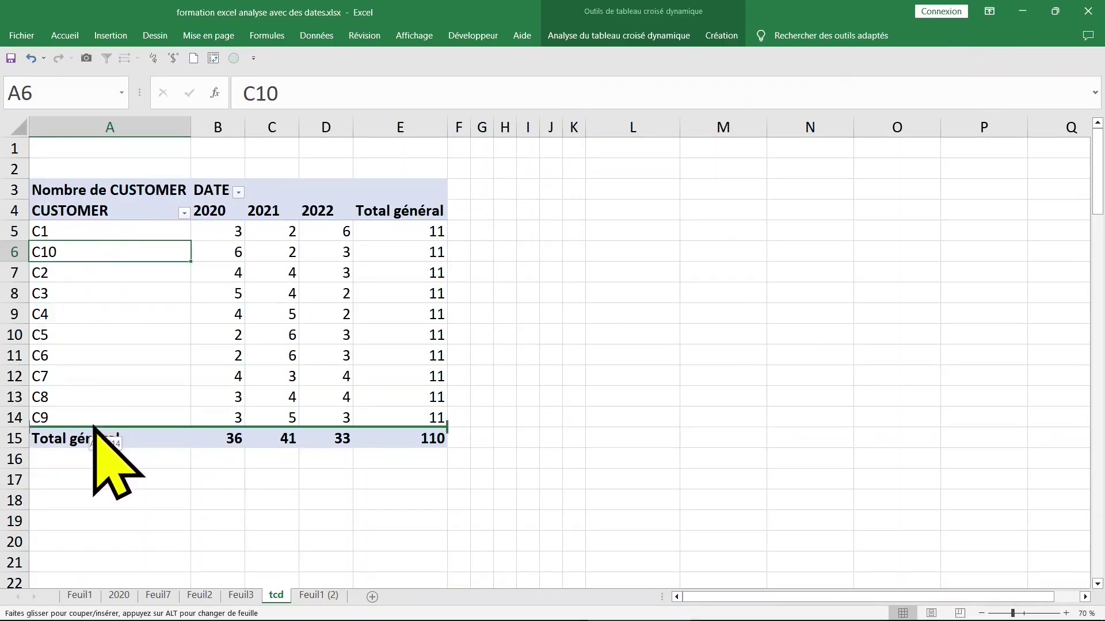
# - Select the customer labels and review counts such as C1 per year, C3 total and C6 2020
pyautogui.moveTo(98, 233); pyautogui.dragTo(98, 437)
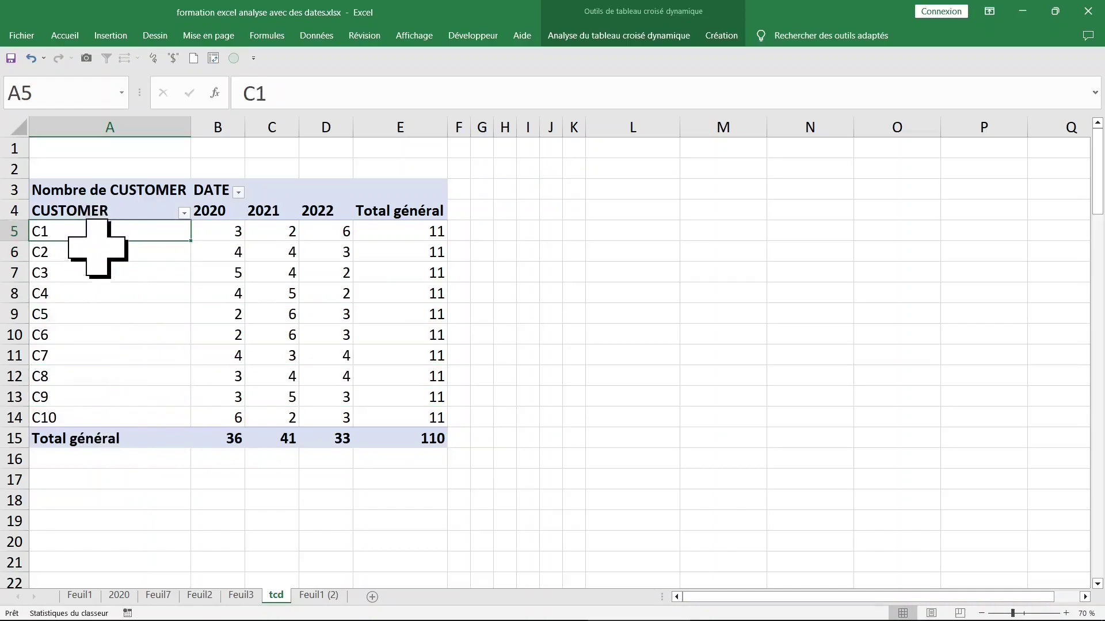
pyautogui.click(224, 234)
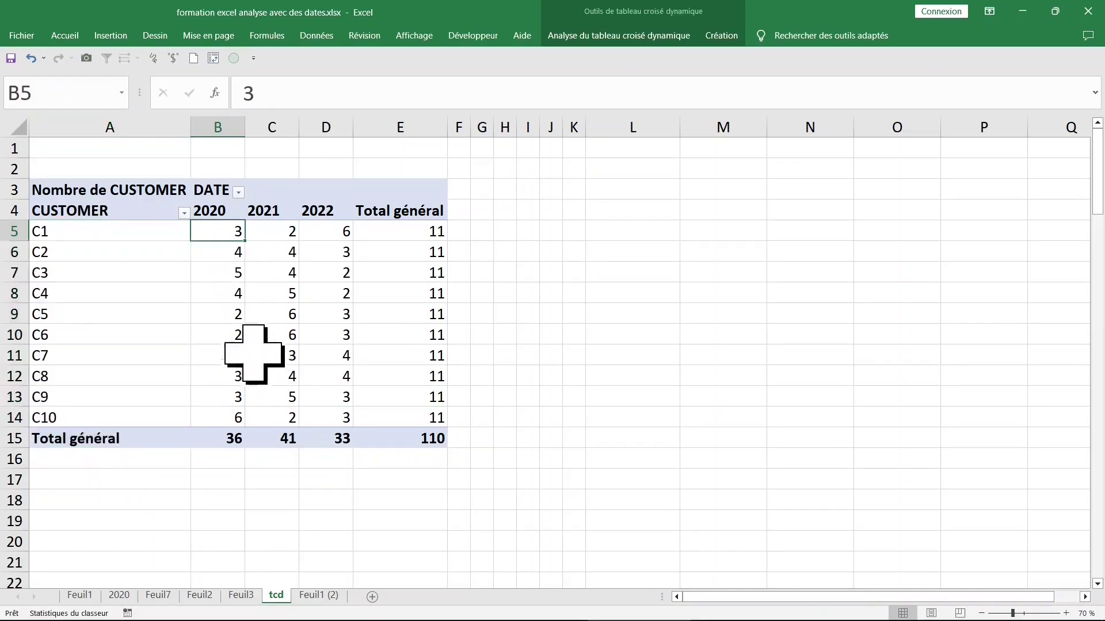
pyautogui.click(275, 237)
pyautogui.click(371, 270)
pyautogui.click(224, 335)
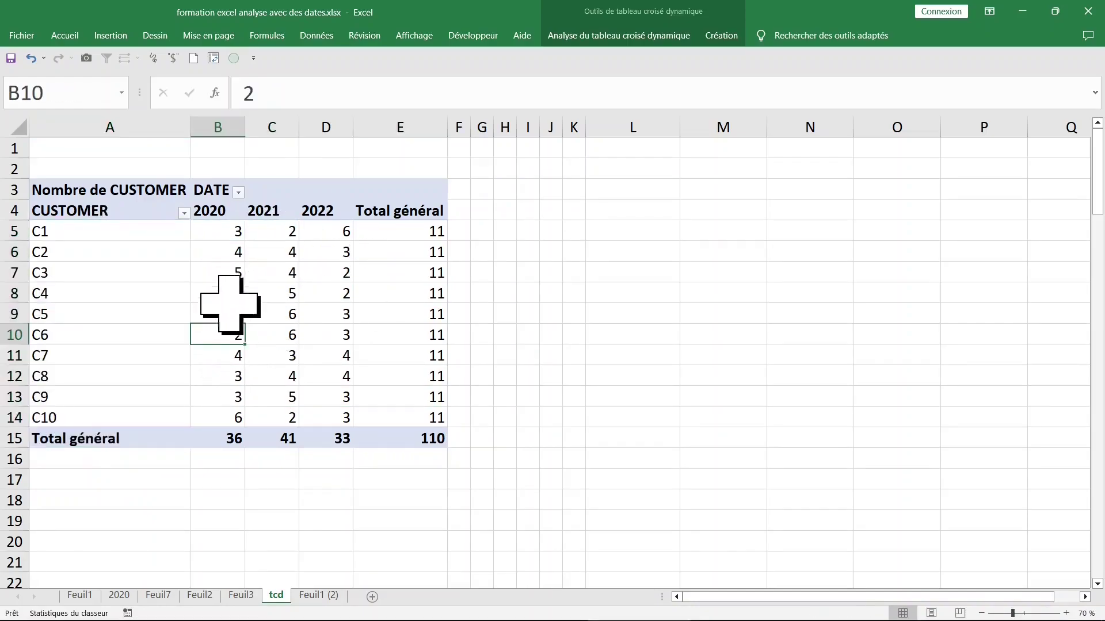
pyautogui.click(132, 194)
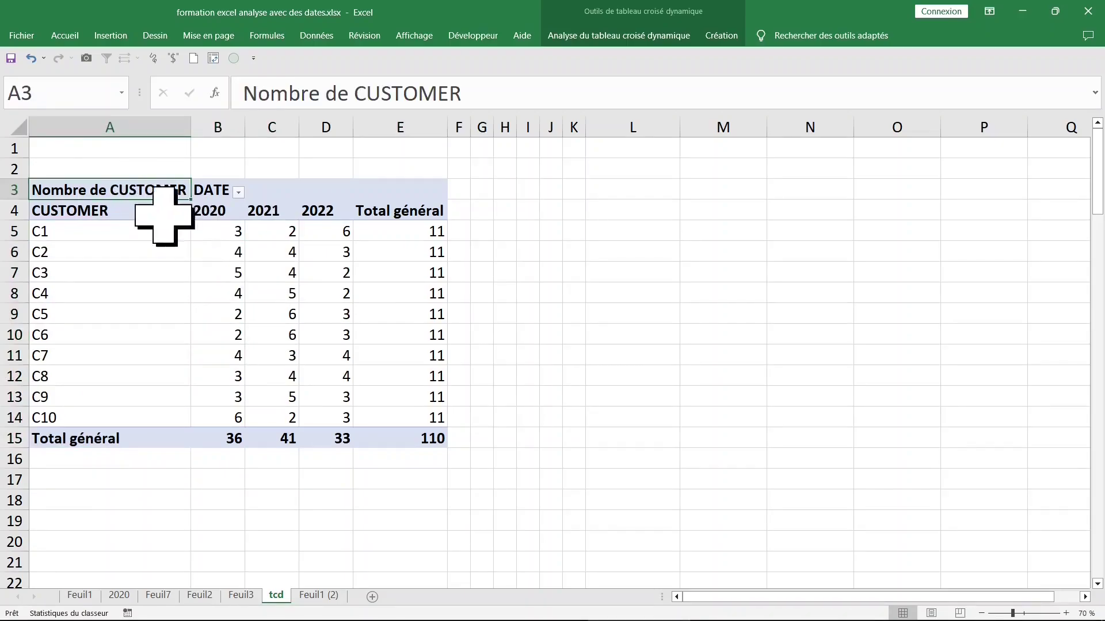
pyautogui.click(219, 235)
# - Replace CUSTOMER with Somme de AMOUNT per year: 19387, 23825, 20025, total 63237
pyautogui.rightClick(218, 236)
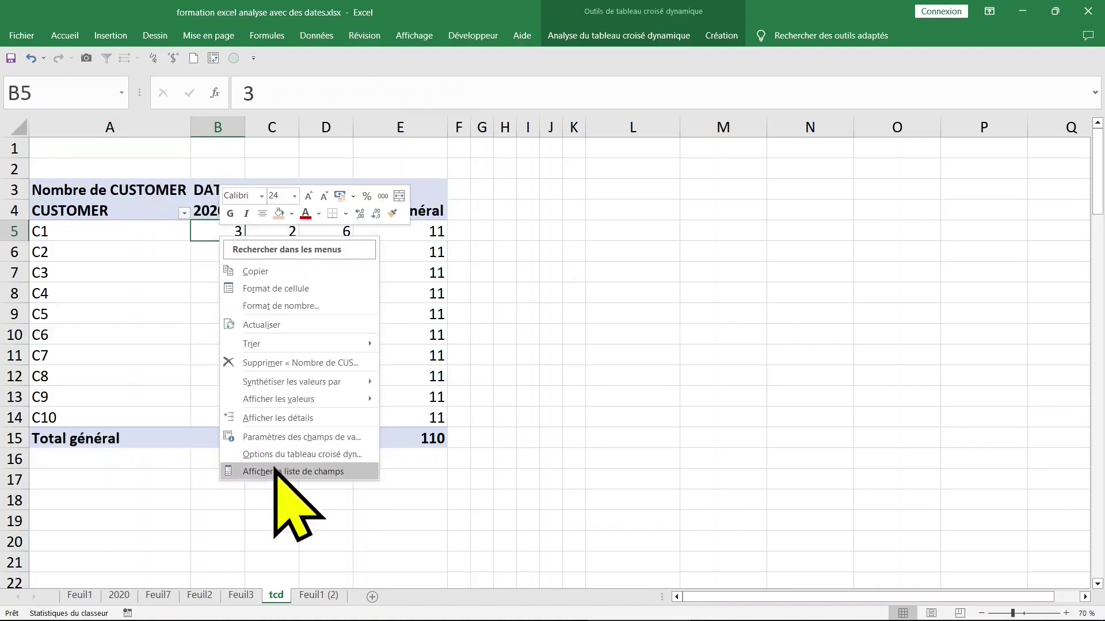
pyautogui.click(279, 468)
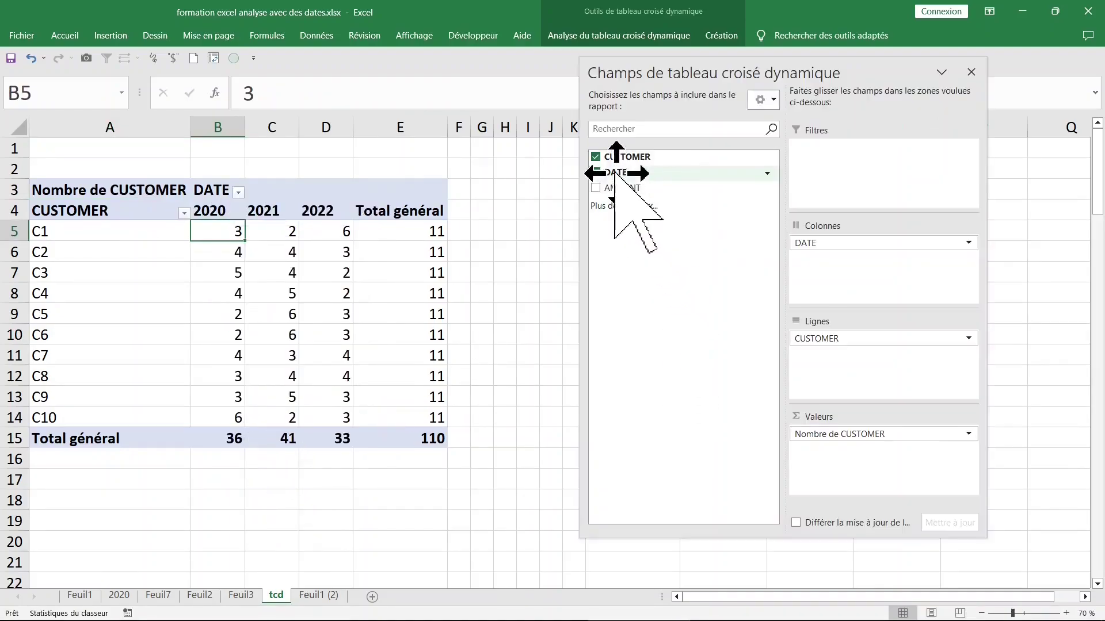
pyautogui.click(596, 157)
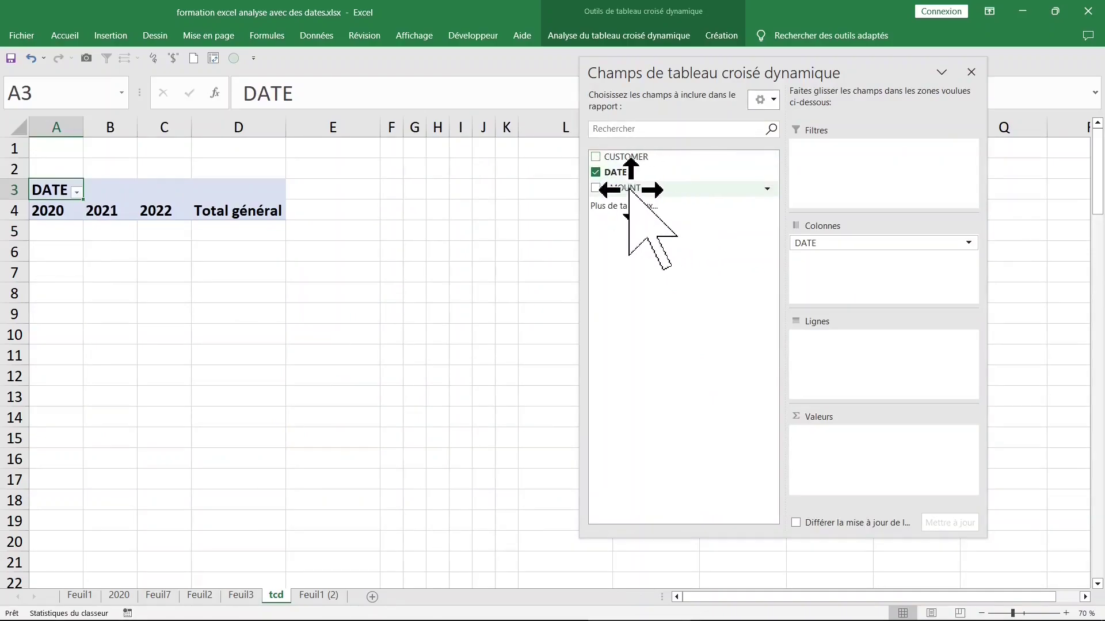
pyautogui.moveTo(633, 187); pyautogui.dragTo(829, 449)
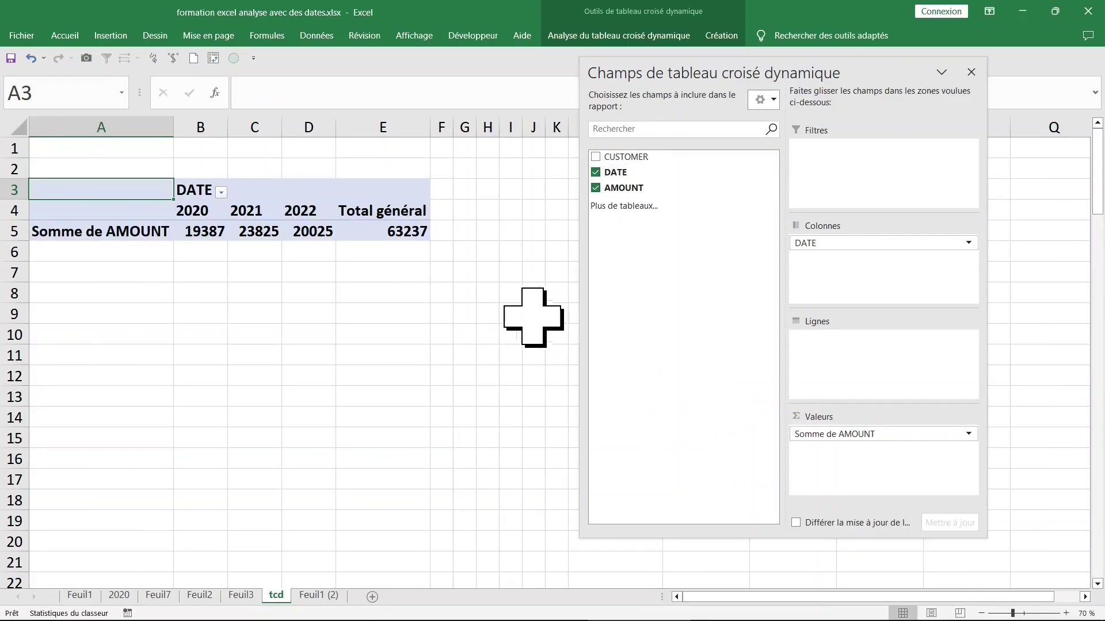
# - Format the yearly AMOUNT sums as Monétaire euros (e.g. 19 387,00 €) and zoom to 99%
pyautogui.click(203, 231)
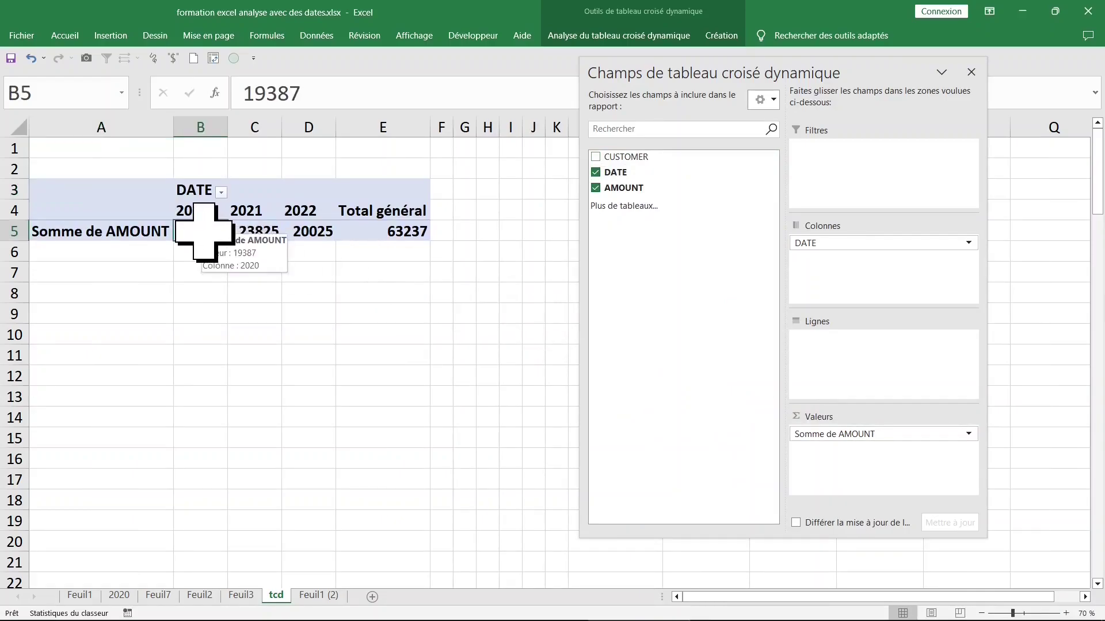
pyautogui.rightClick(205, 232)
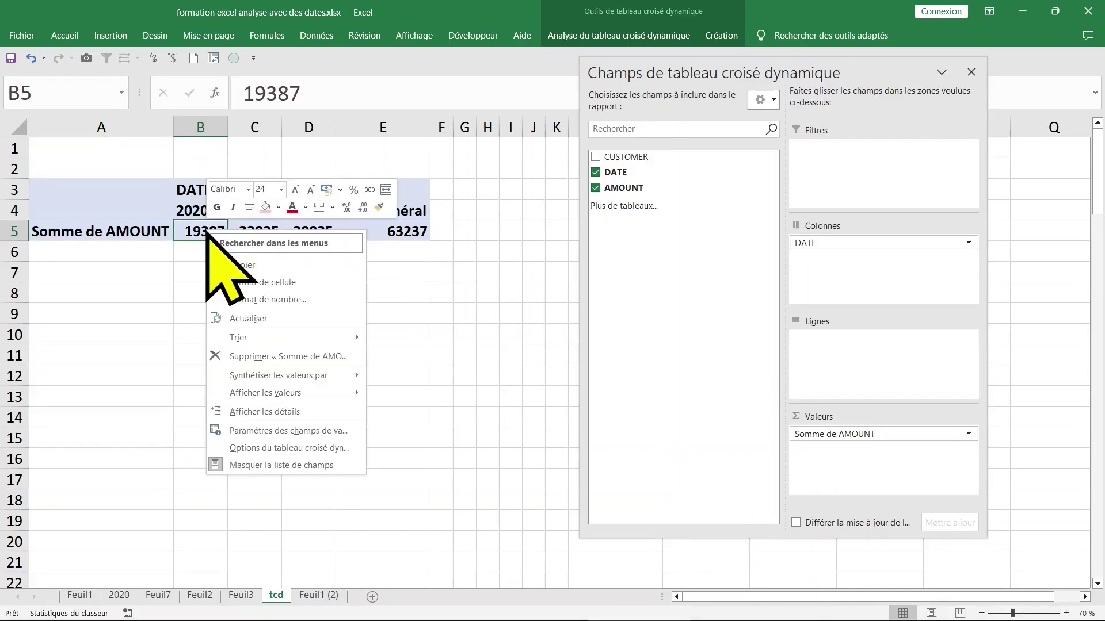
pyautogui.click(289, 299)
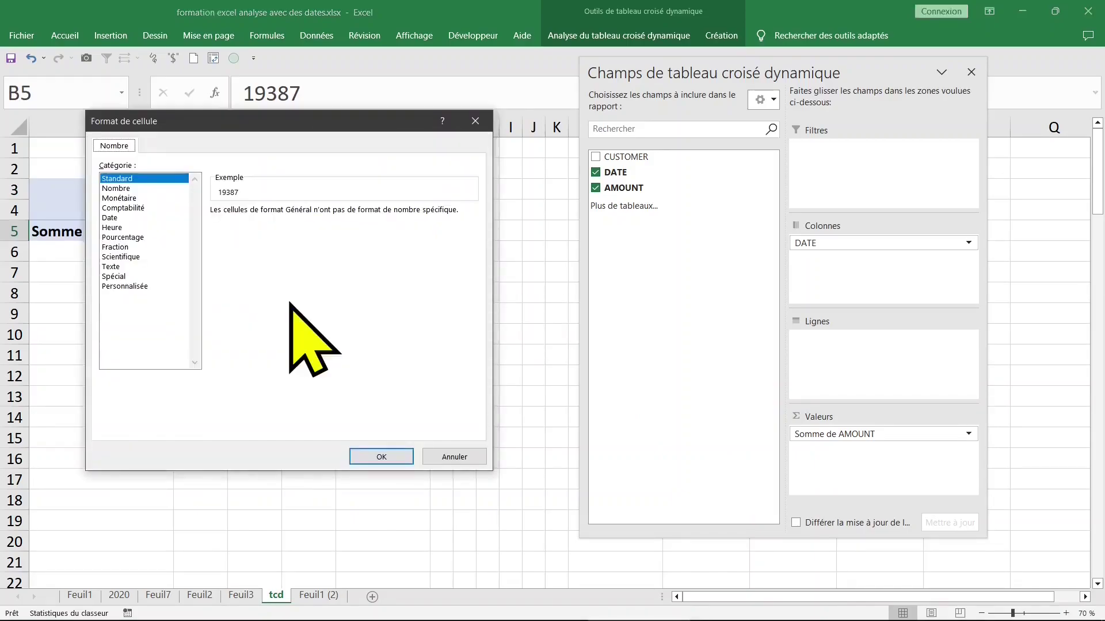
pyautogui.click(119, 198)
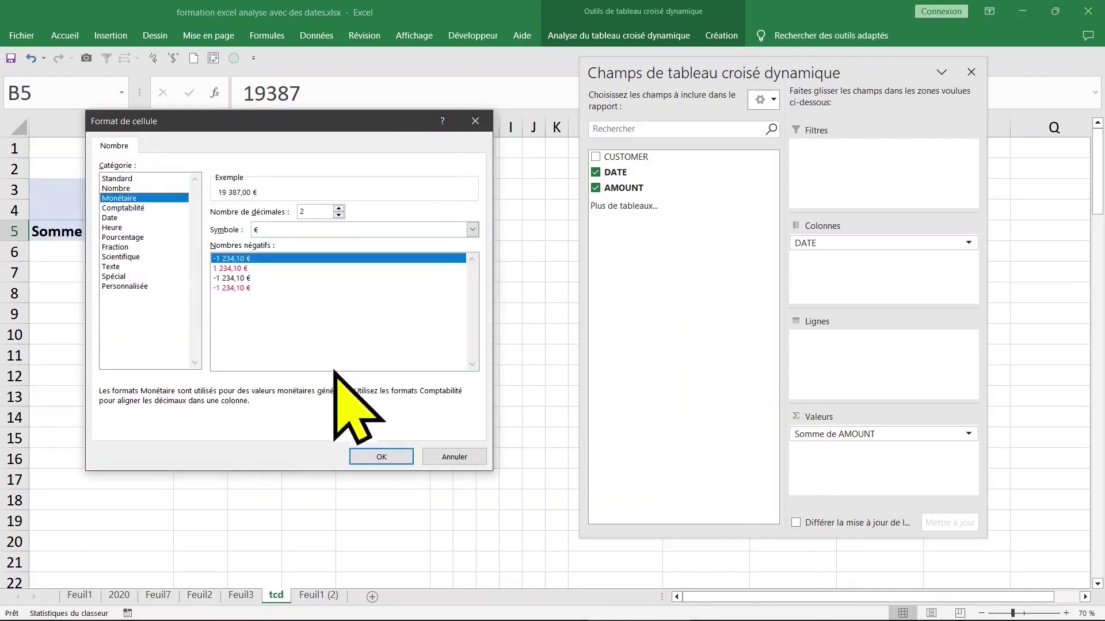
pyautogui.click(381, 456)
pyautogui.click(302, 376)
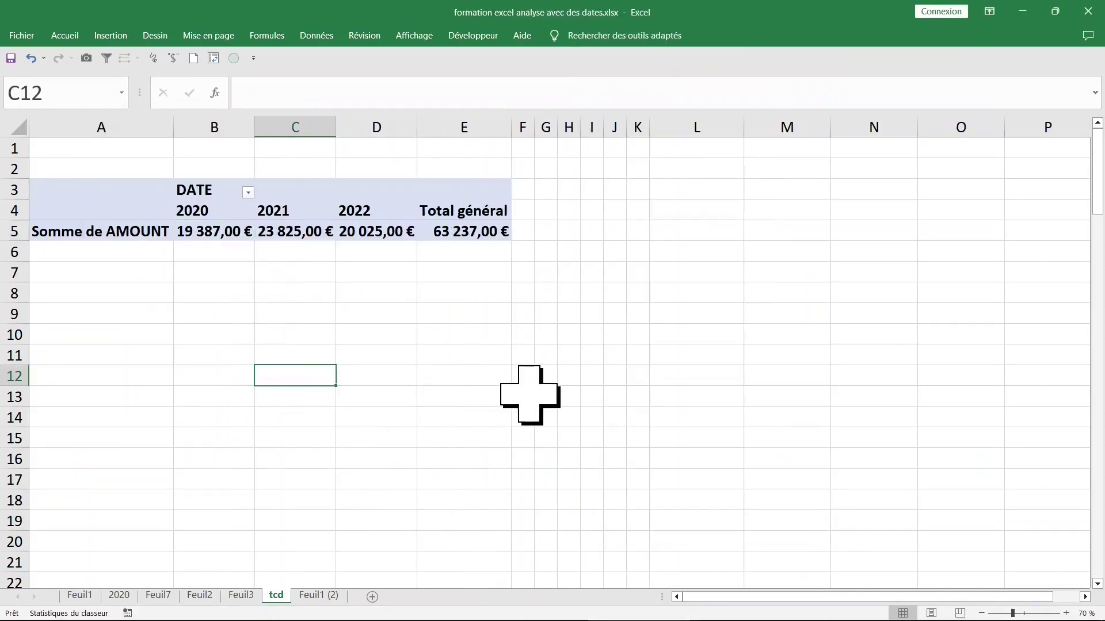
pyautogui.click(1025, 614)
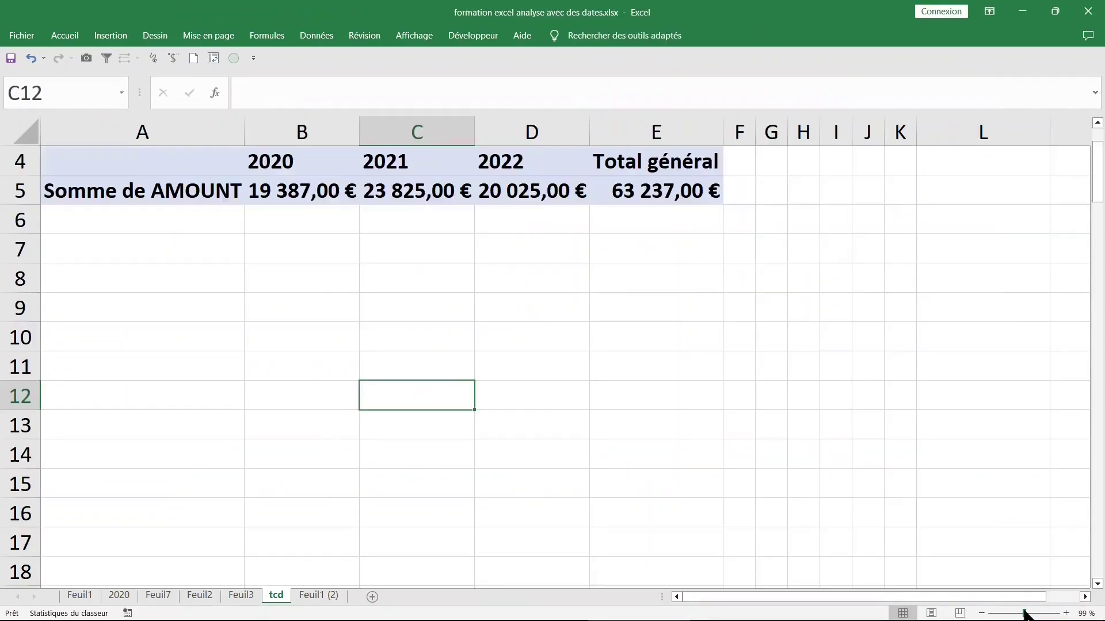
pyautogui.scroll(1, 834, 479)
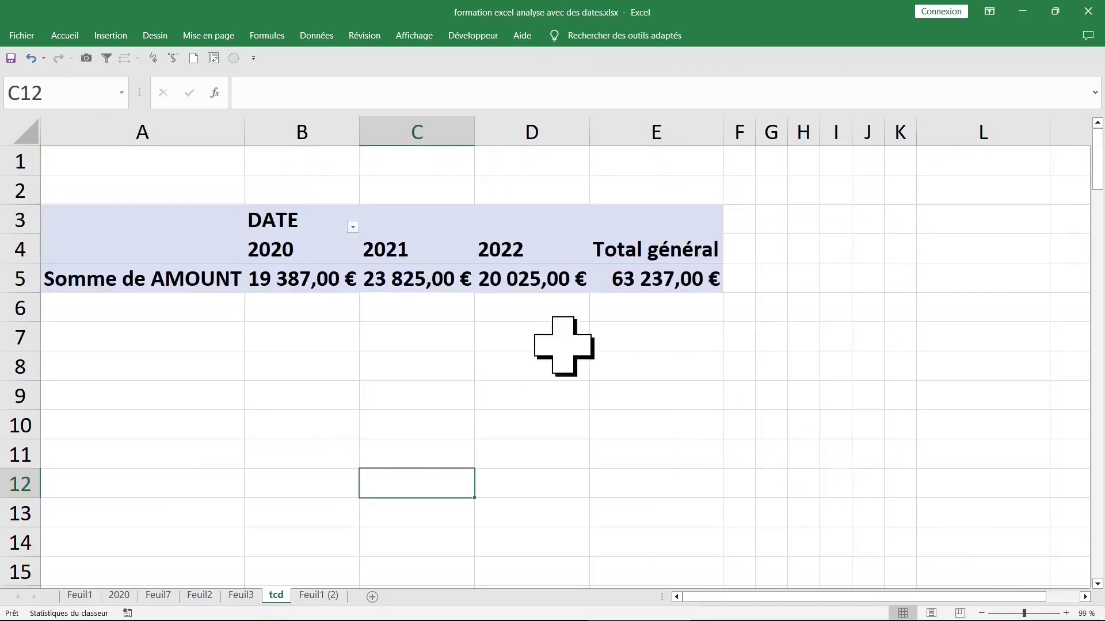
# - Move DATE from Colonnes to Lignes and add AMOUNT to Valeurs two more times
pyautogui.click(322, 251)
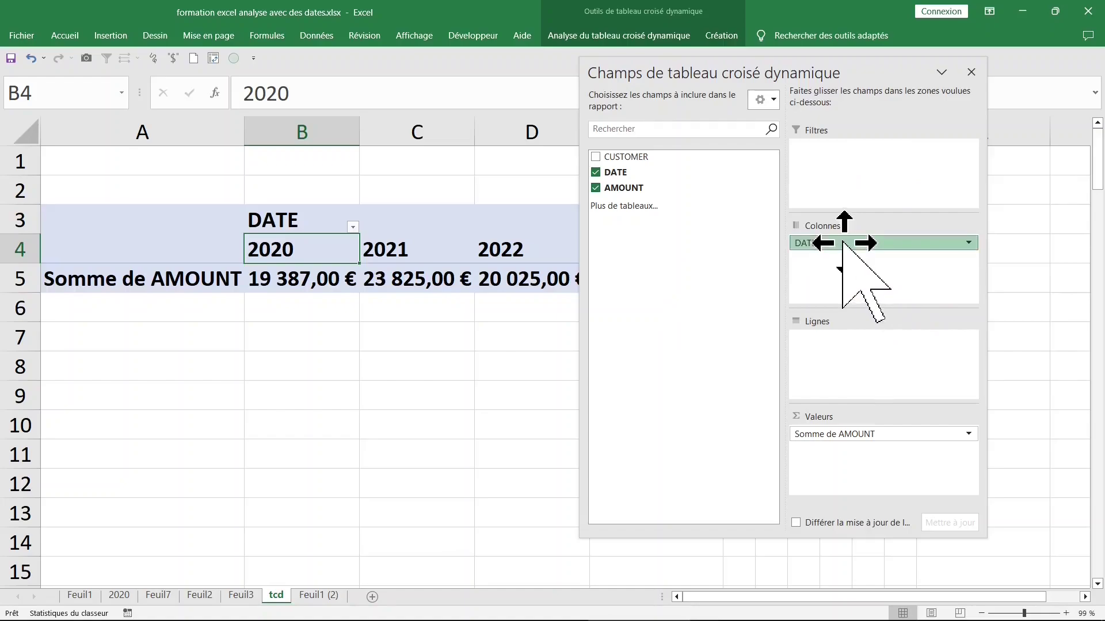
pyautogui.moveTo(842, 242); pyautogui.dragTo(842, 339)
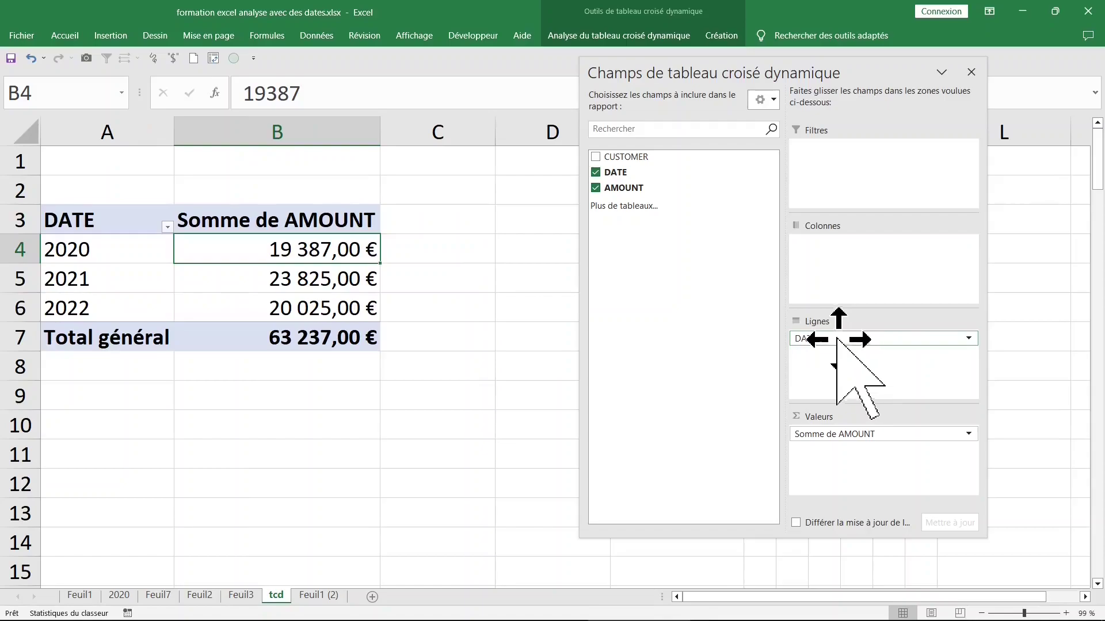
pyautogui.click(115, 256)
pyautogui.click(242, 251)
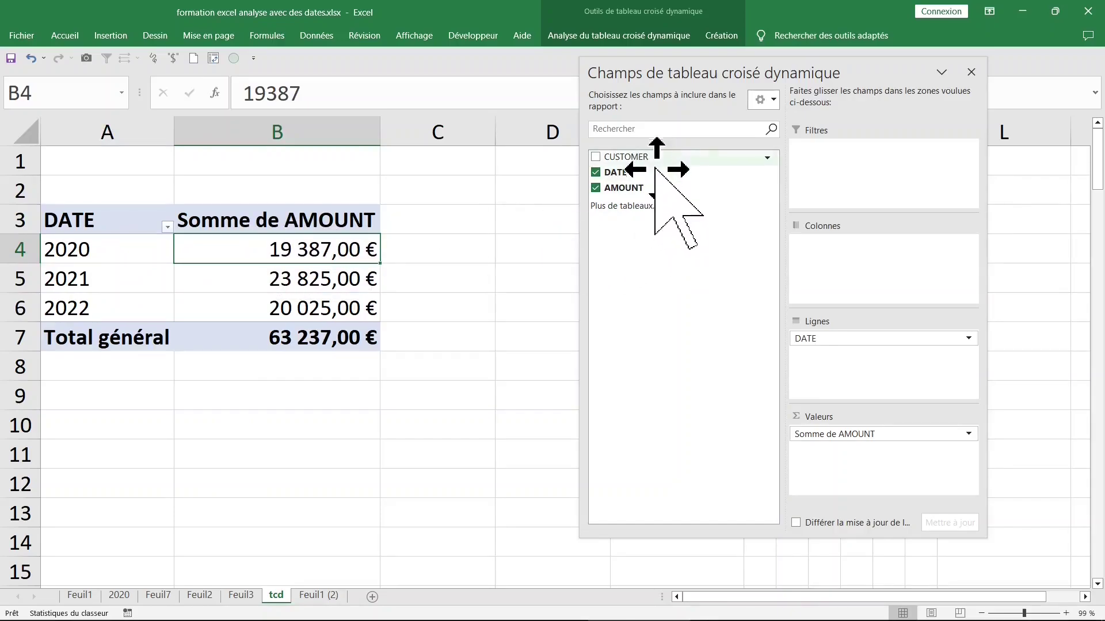
pyautogui.moveTo(655, 190)
pyautogui.mouseDown()
pyautogui.moveTo(745, 296)
pyautogui.moveTo(835, 452)
pyautogui.mouseUp()
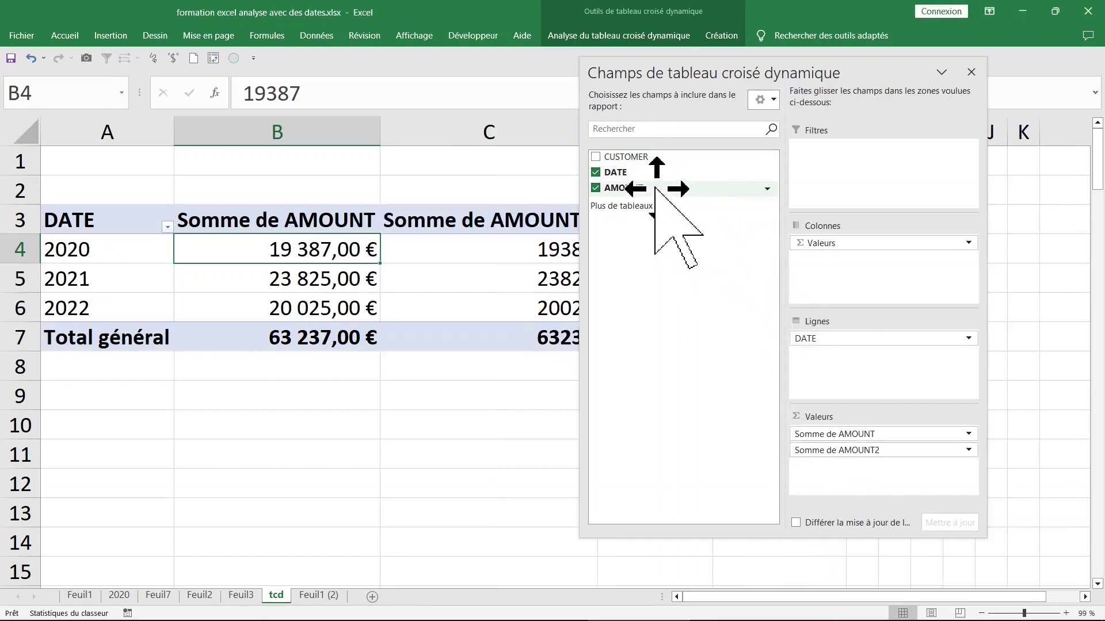
pyautogui.moveTo(655, 190); pyautogui.dragTo(843, 458)
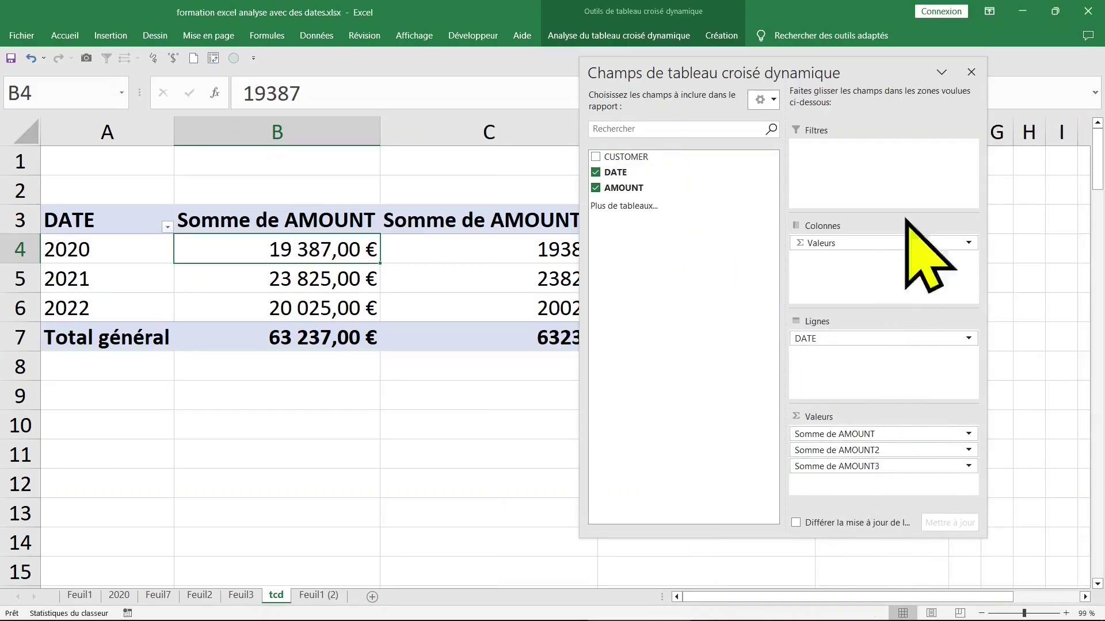
# - Summarize AMOUNT2 by Moyenne and AMOUNT3 by Max. in Value Field Settings
pyautogui.click(971, 70)
pyautogui.click(521, 220)
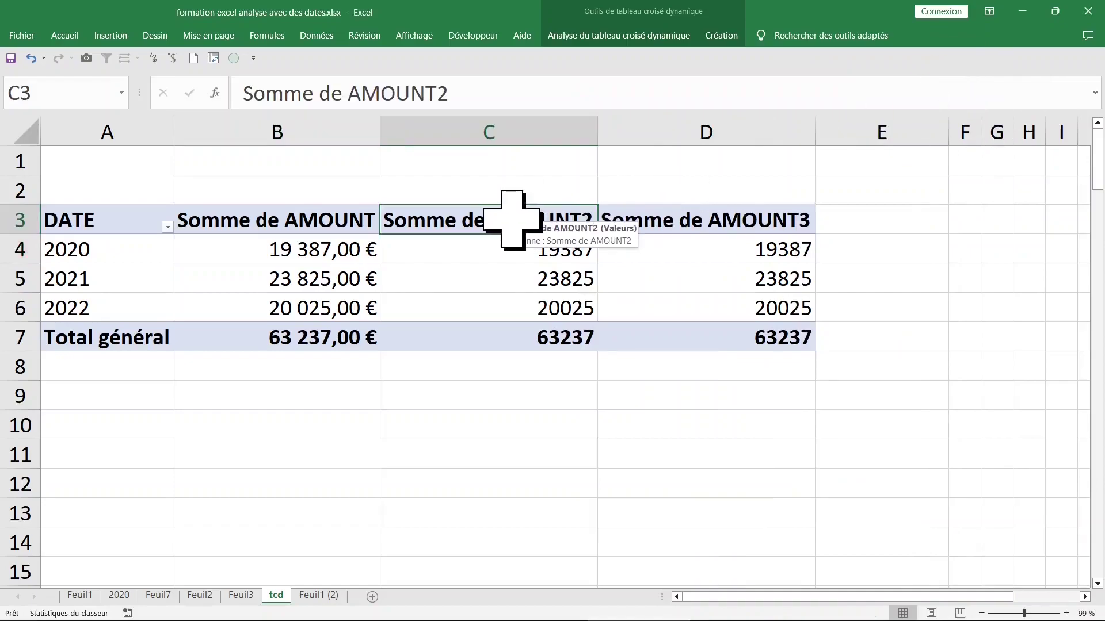
pyautogui.doubleClick(512, 221)
pyautogui.click(579, 269)
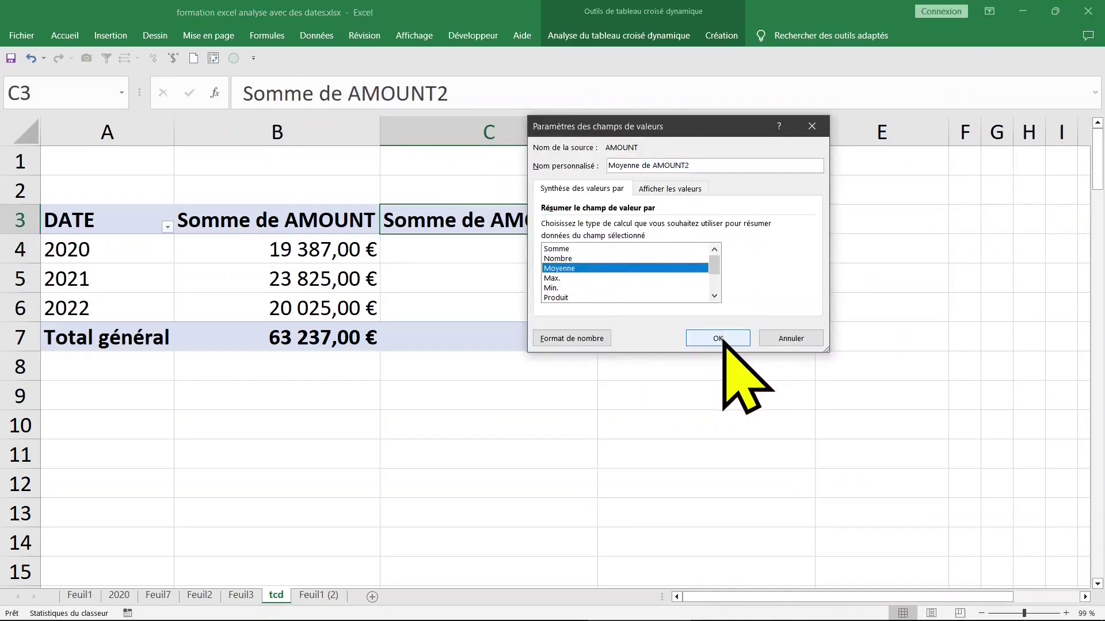
pyautogui.click(718, 338)
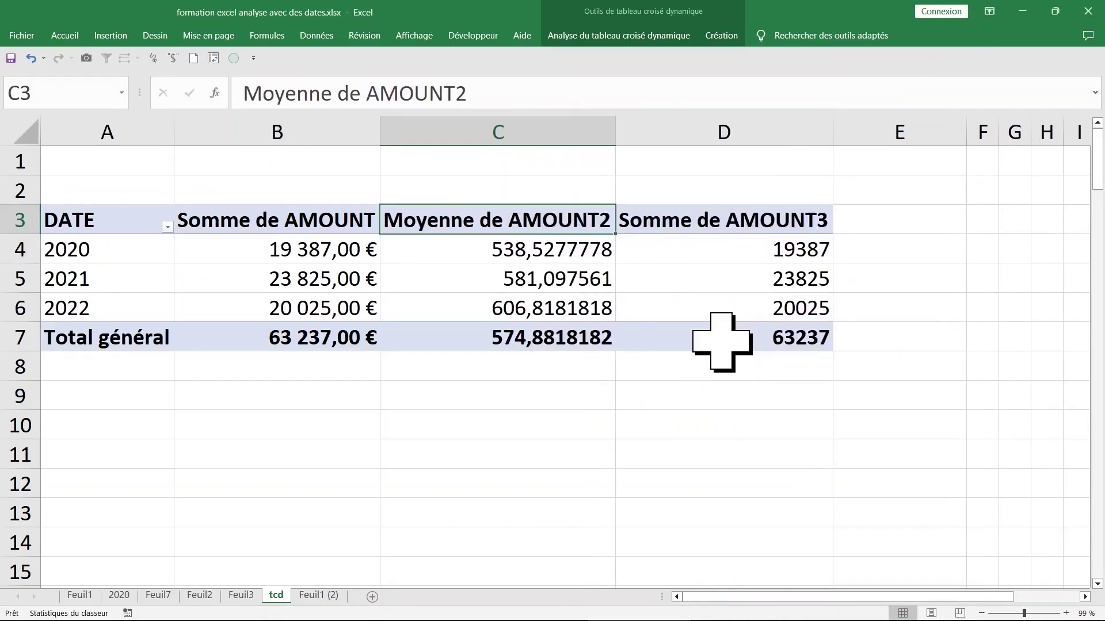
pyautogui.doubleClick(736, 226)
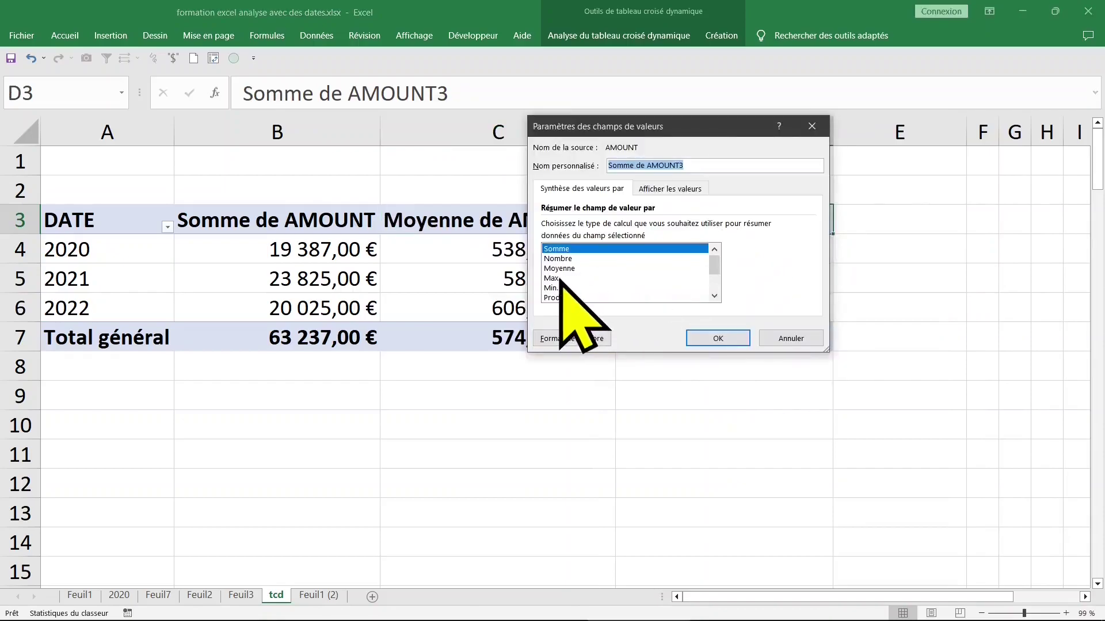
pyautogui.click(552, 278)
pyautogui.click(718, 339)
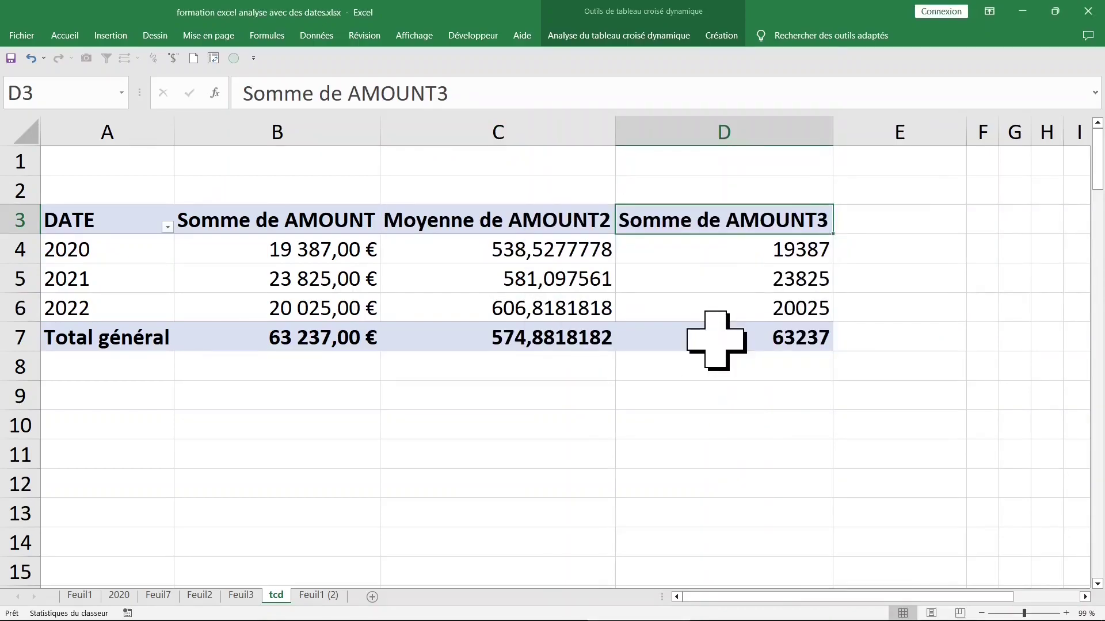
# - Format the average and maximum columns as Monétaire euros (574,88 € and 997,00 €)
pyautogui.click(569, 258)
pyautogui.rightClick(545, 255)
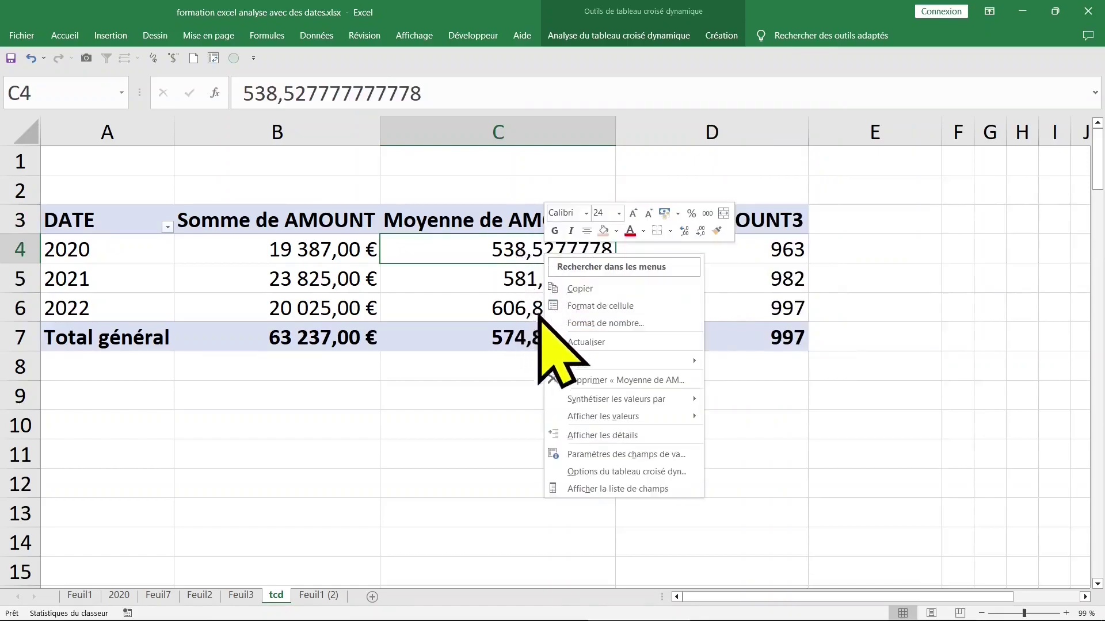
pyautogui.click(575, 323)
pyautogui.click(409, 217)
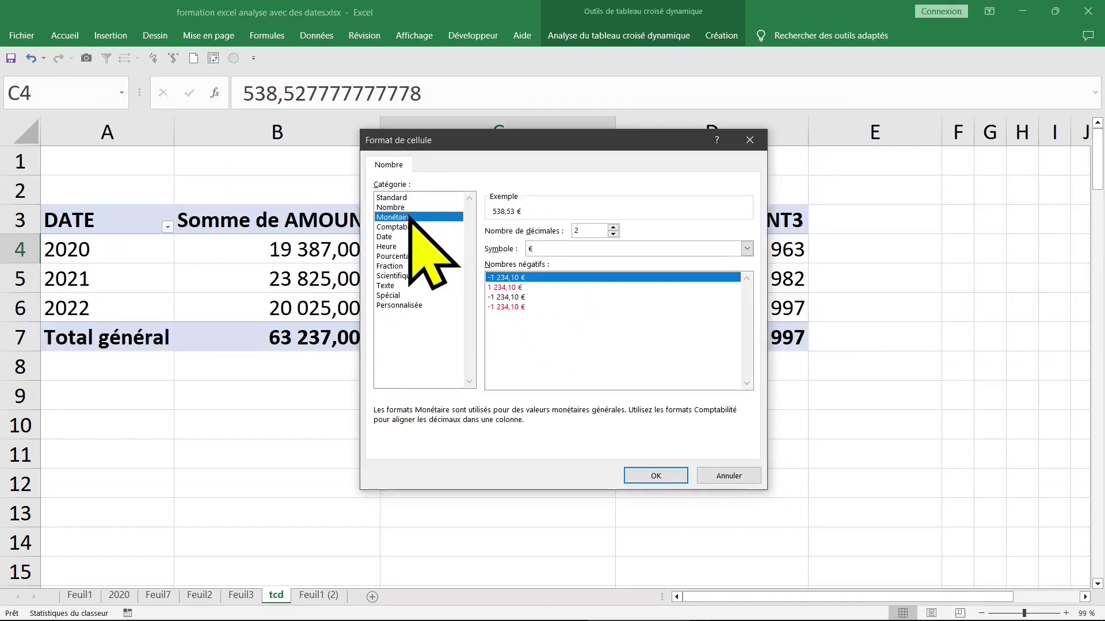
pyautogui.click(657, 476)
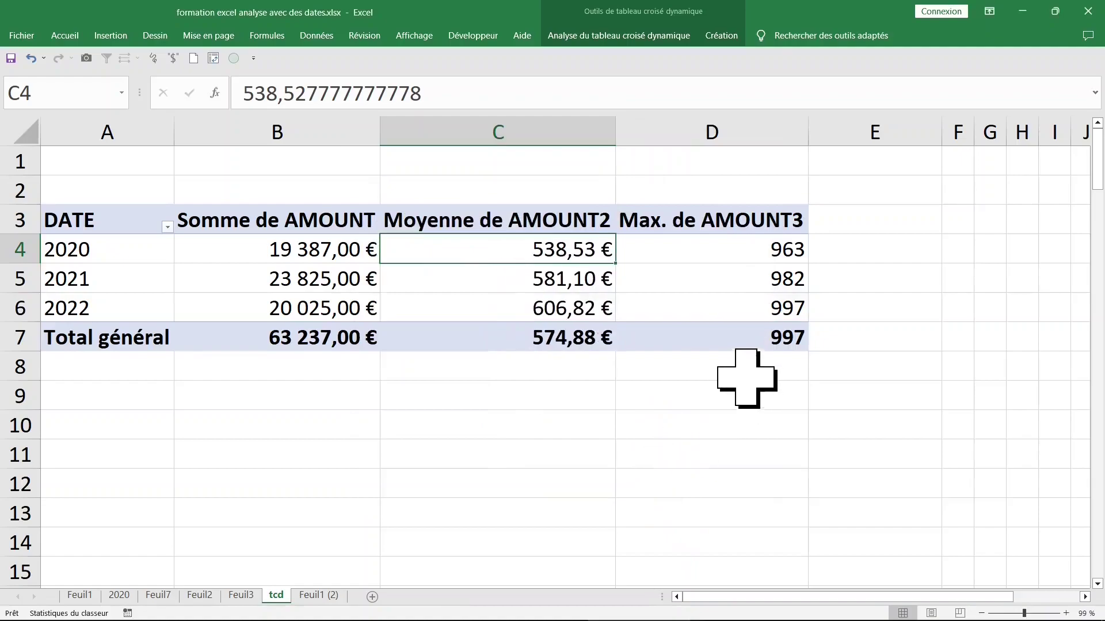
pyautogui.click(717, 256)
pyautogui.rightClick(724, 256)
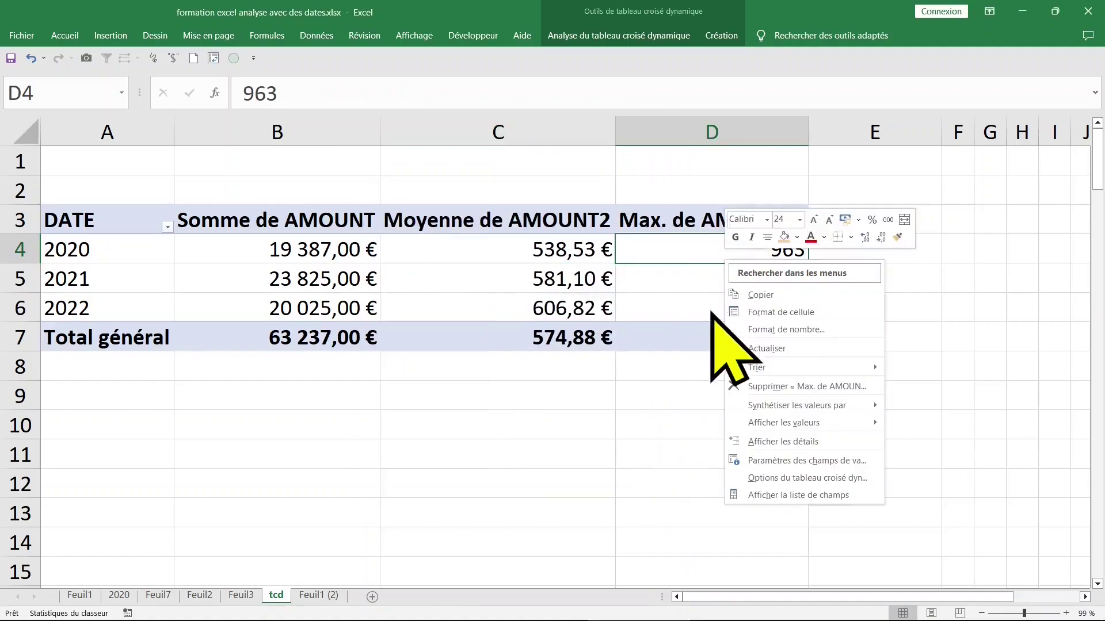
pyautogui.click(791, 334)
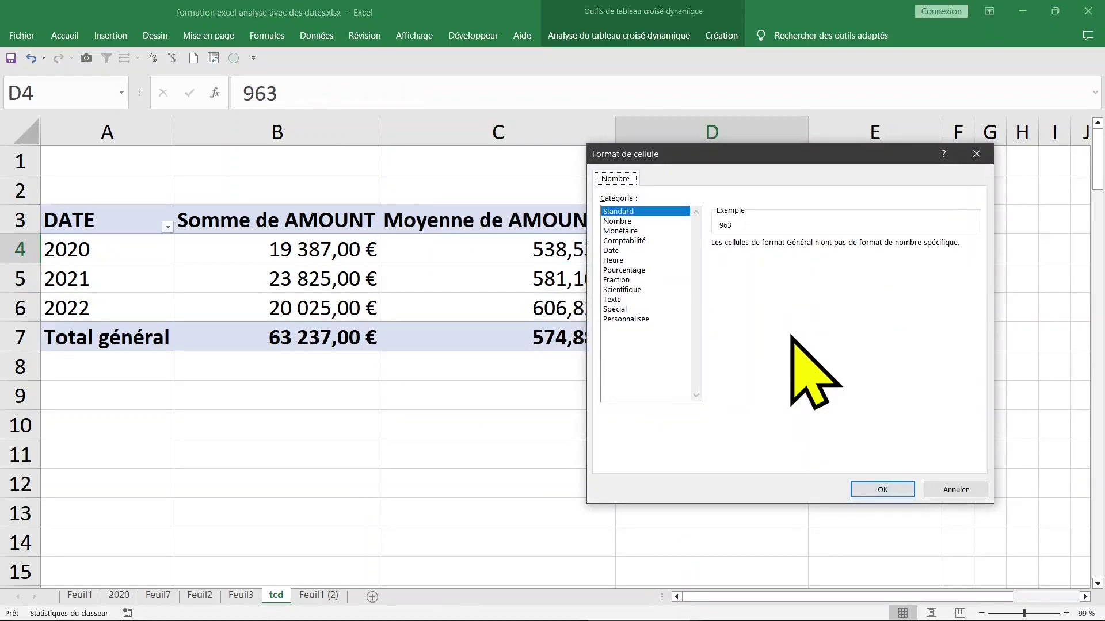
pyautogui.click(631, 231)
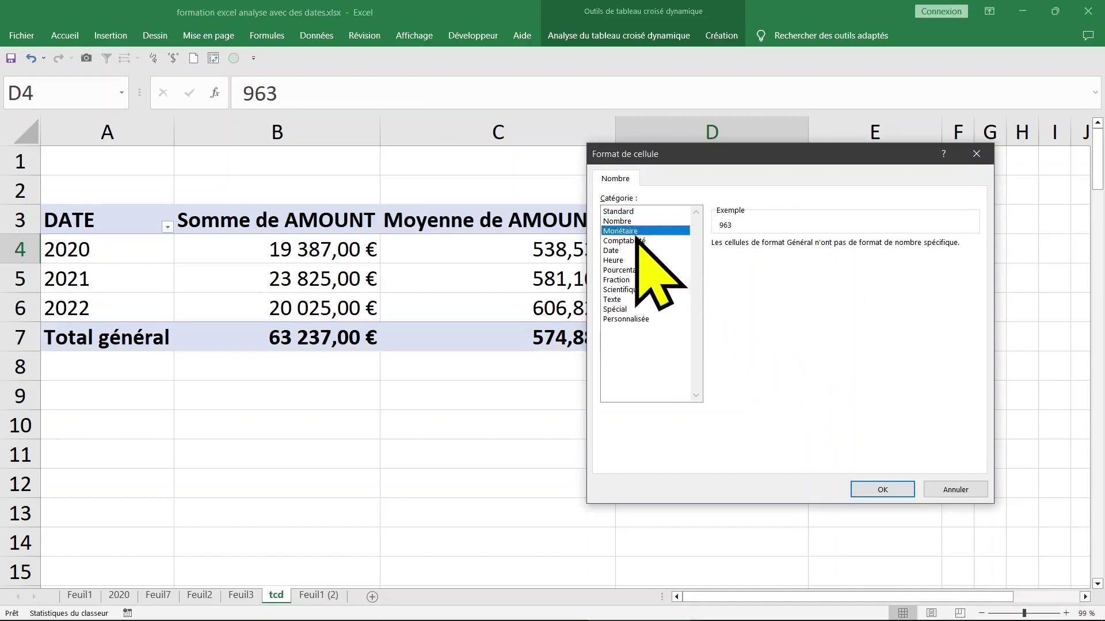
pyautogui.click(896, 493)
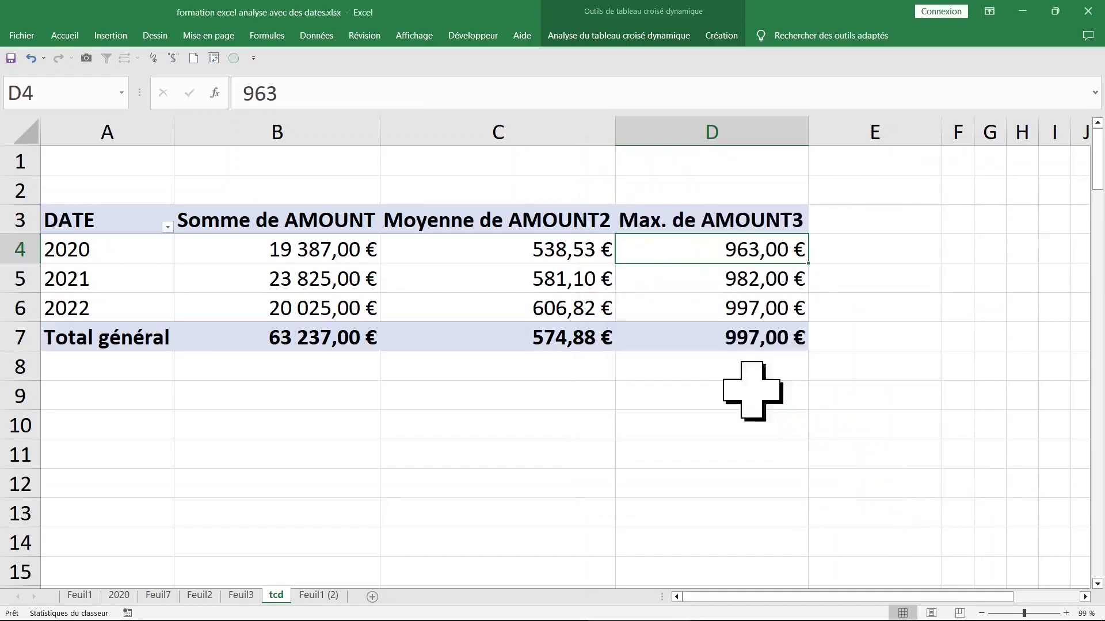
pyautogui.click(545, 222)
pyautogui.click(661, 217)
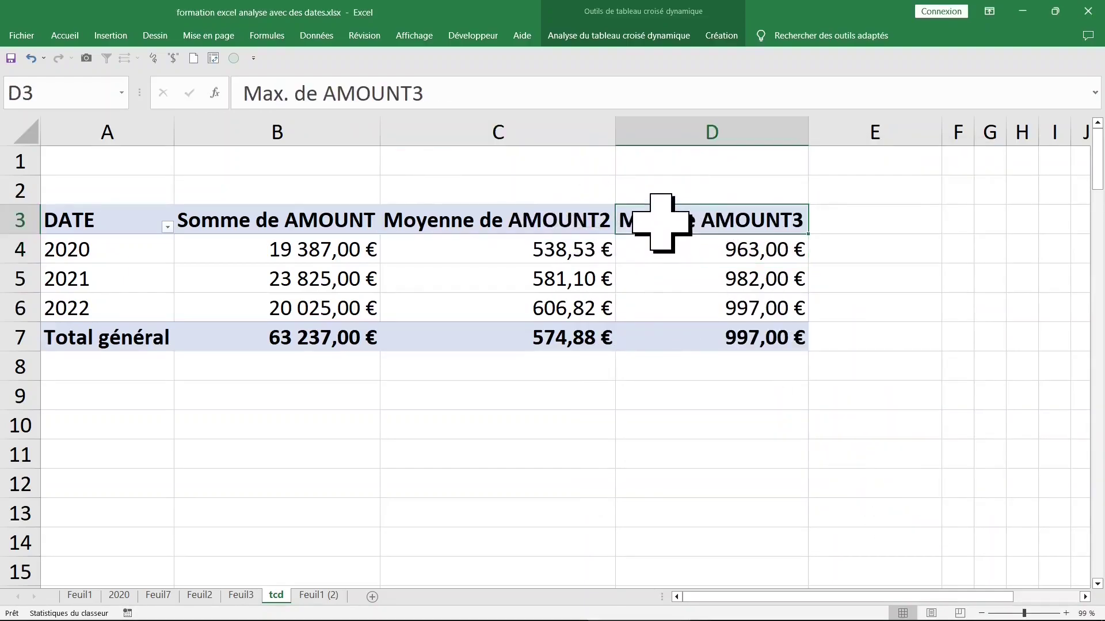
# - Ungroup the 2020–2022 year labels back into individual dates
pyautogui.click(300, 220)
pyautogui.click(124, 248)
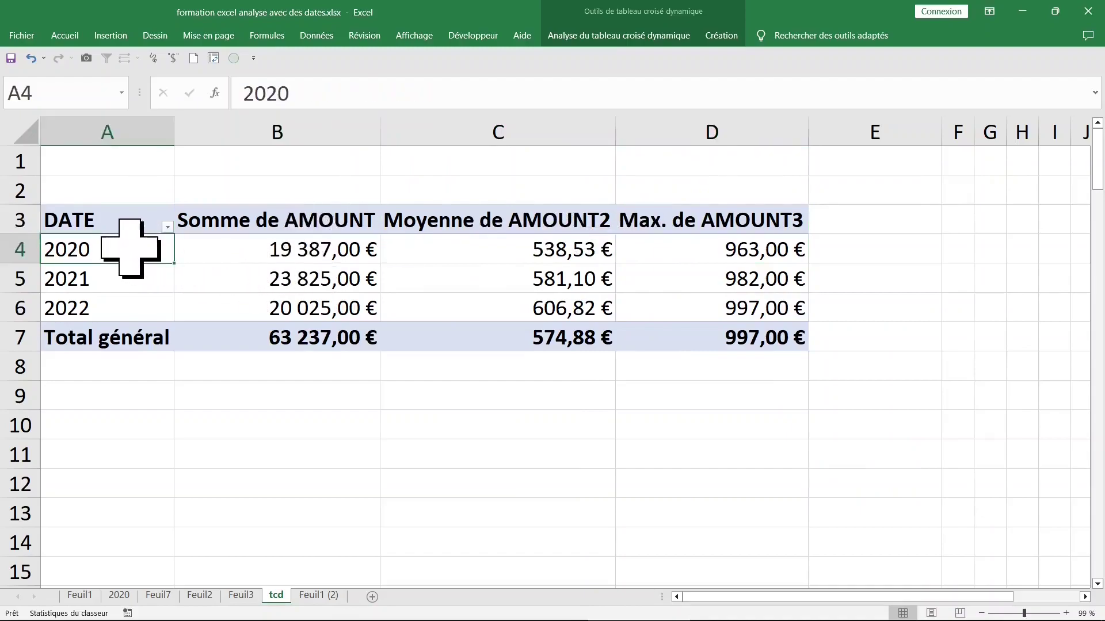
pyautogui.click(138, 279)
pyautogui.click(125, 252)
pyautogui.moveTo(125, 252); pyautogui.dragTo(132, 302)
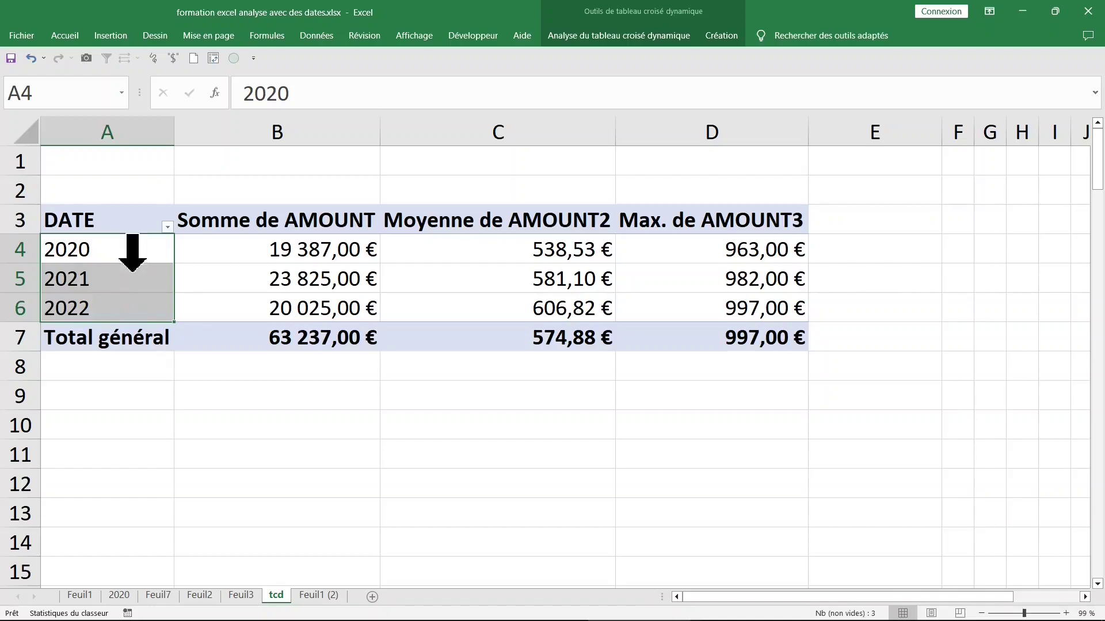
pyautogui.click(128, 260)
pyautogui.rightClick(127, 259)
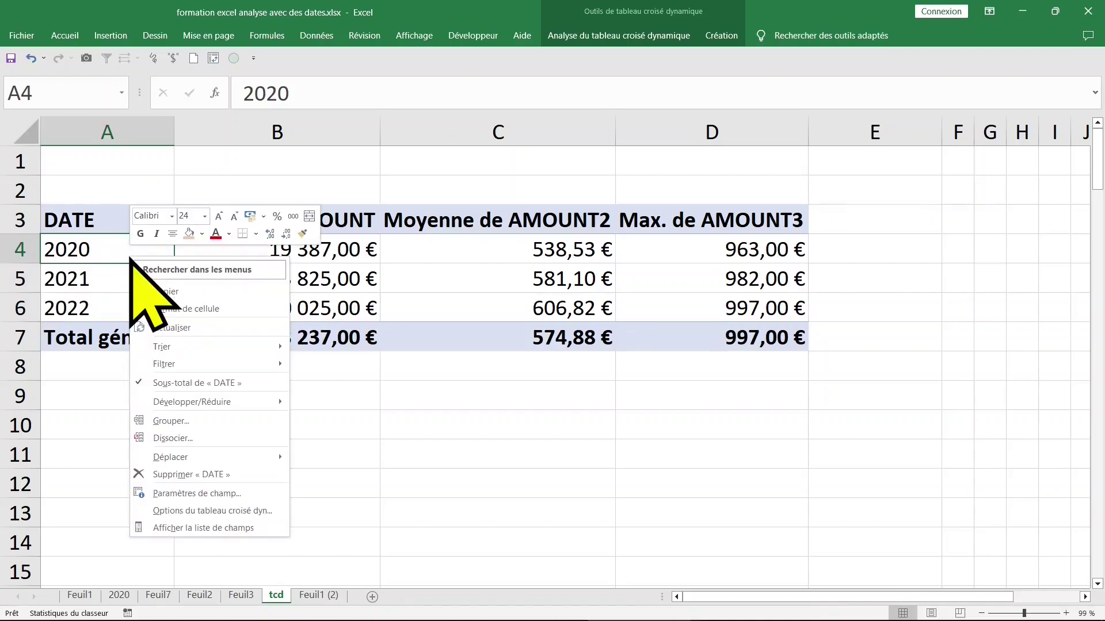
pyautogui.click(230, 528)
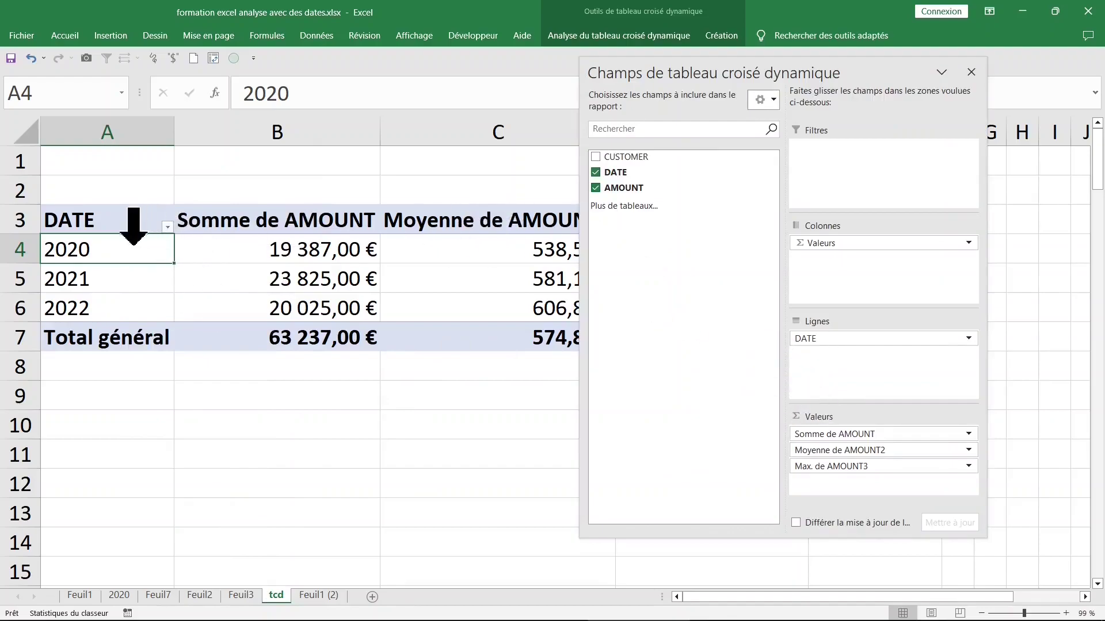
pyautogui.rightClick(102, 255)
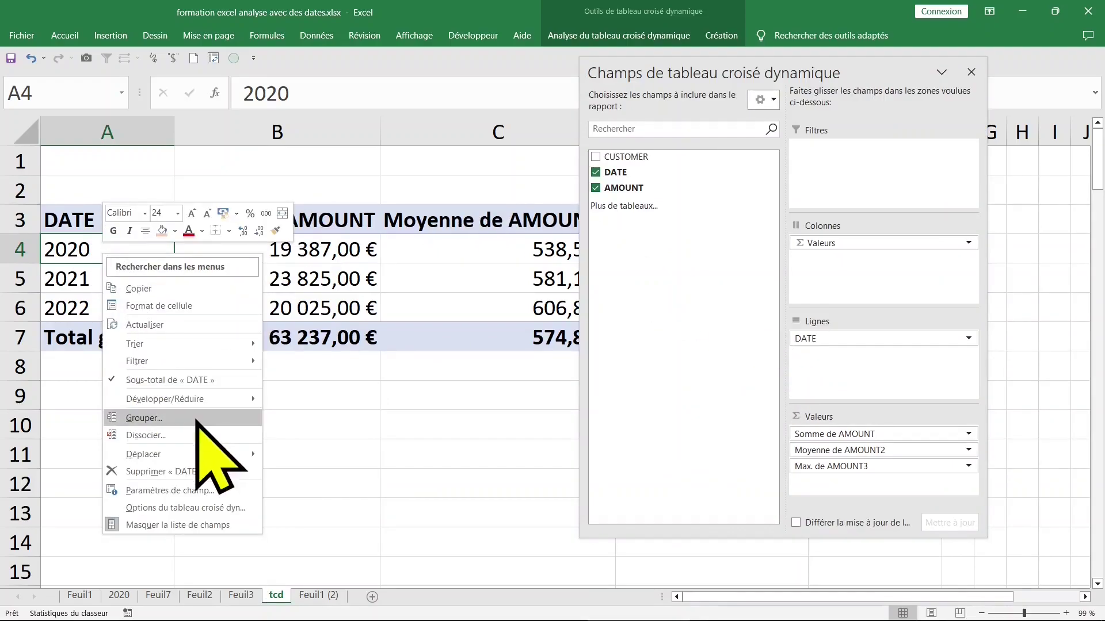
pyautogui.click(192, 435)
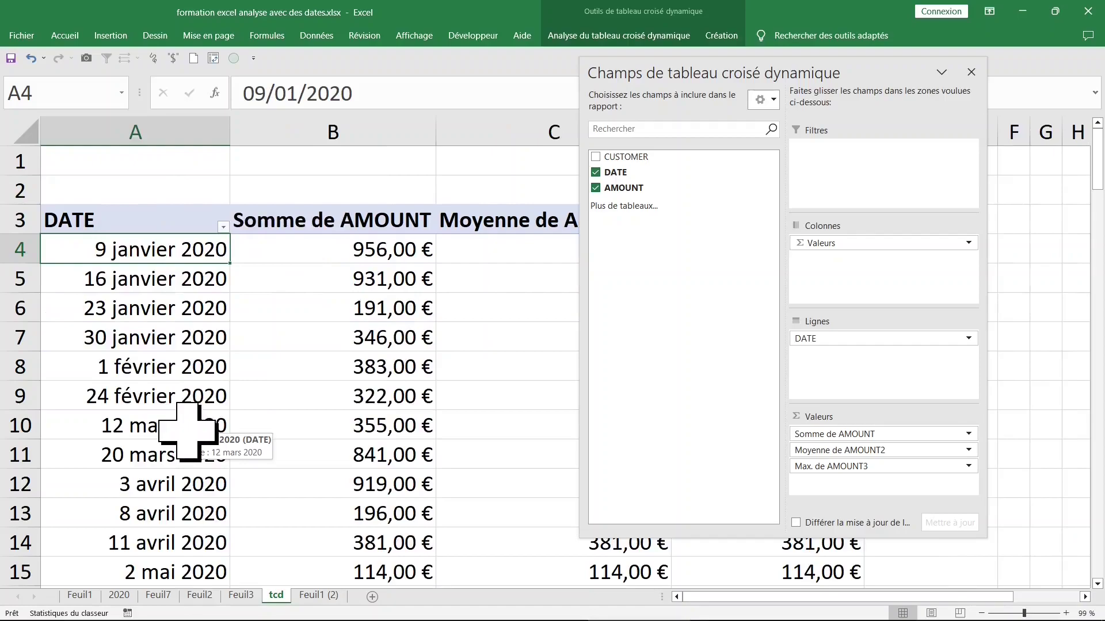
# - Group the dates by Mois and Années, then close the PivotTable Fields pane
pyautogui.rightClick(154, 260)
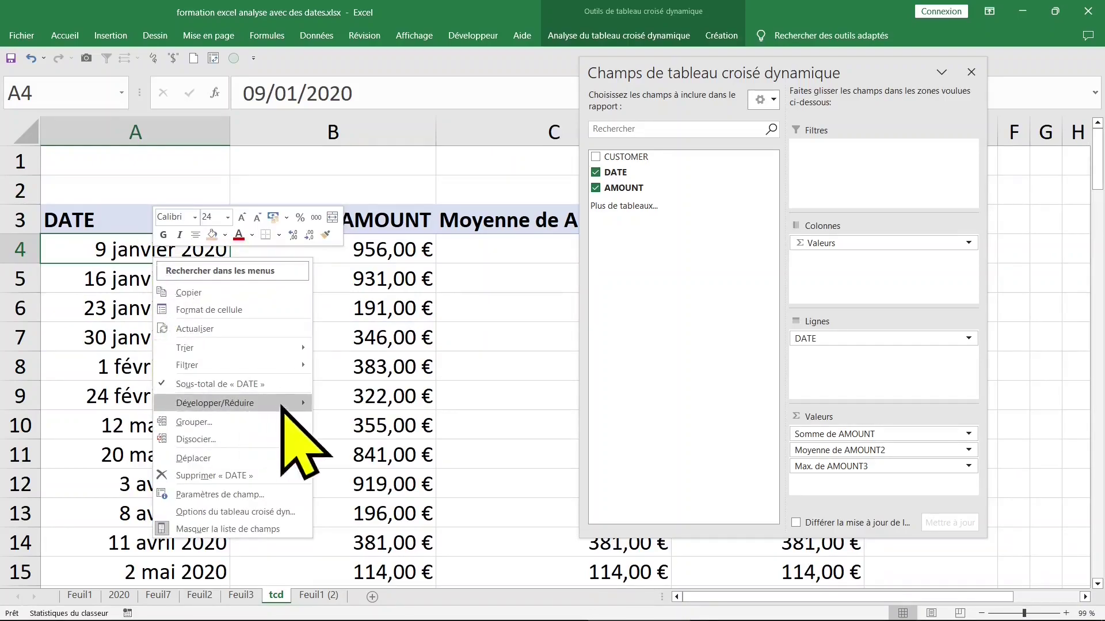
pyautogui.click(230, 423)
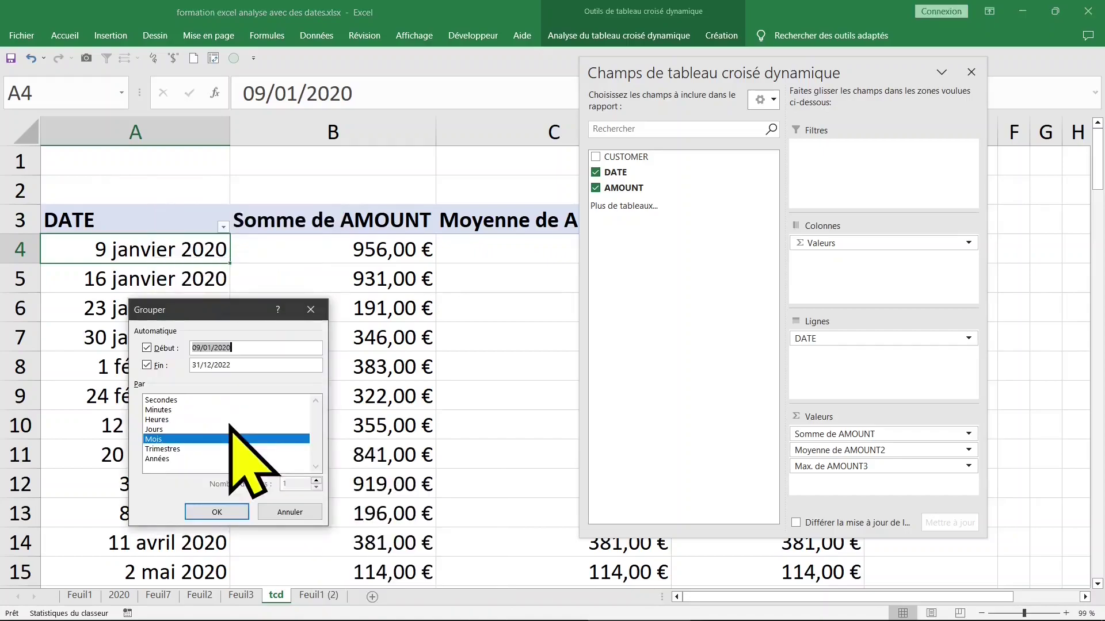
pyautogui.click(164, 459)
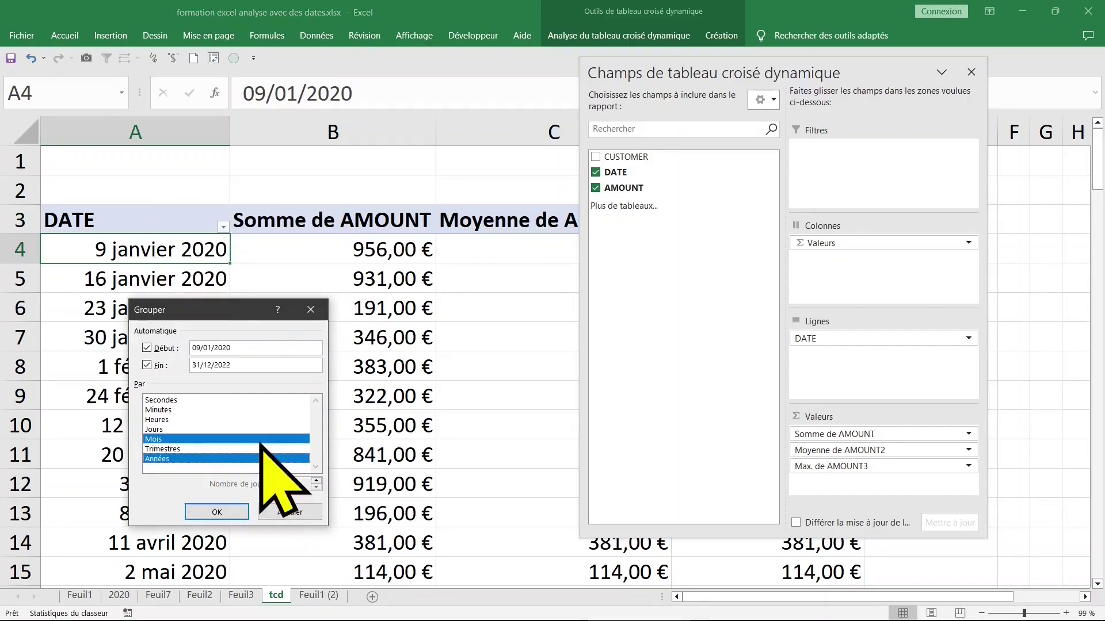
pyautogui.click(222, 512)
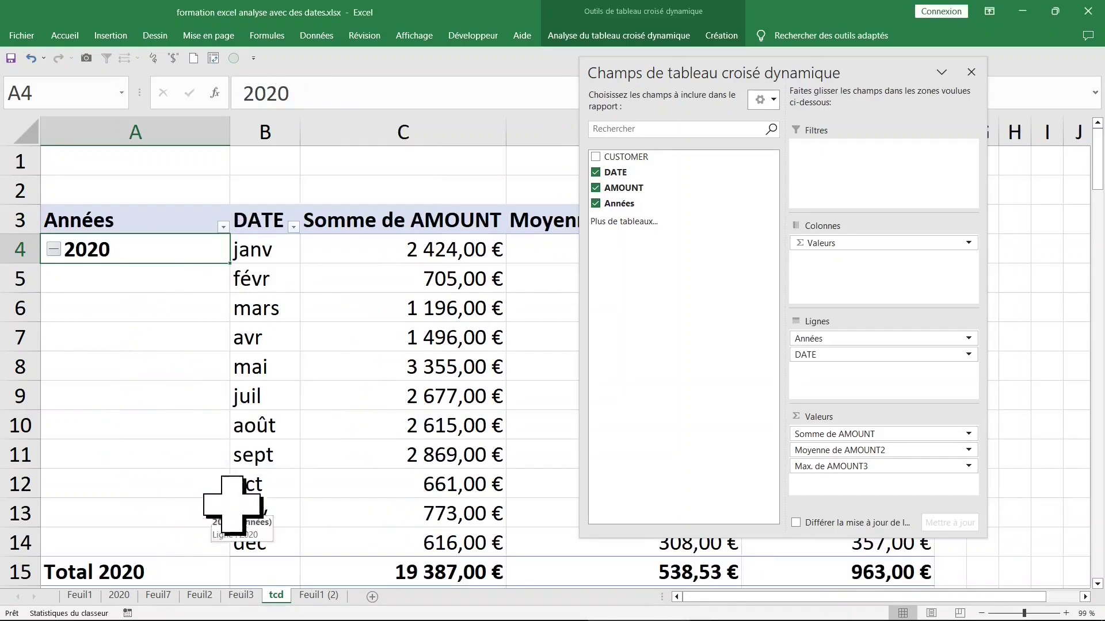
pyautogui.click(971, 72)
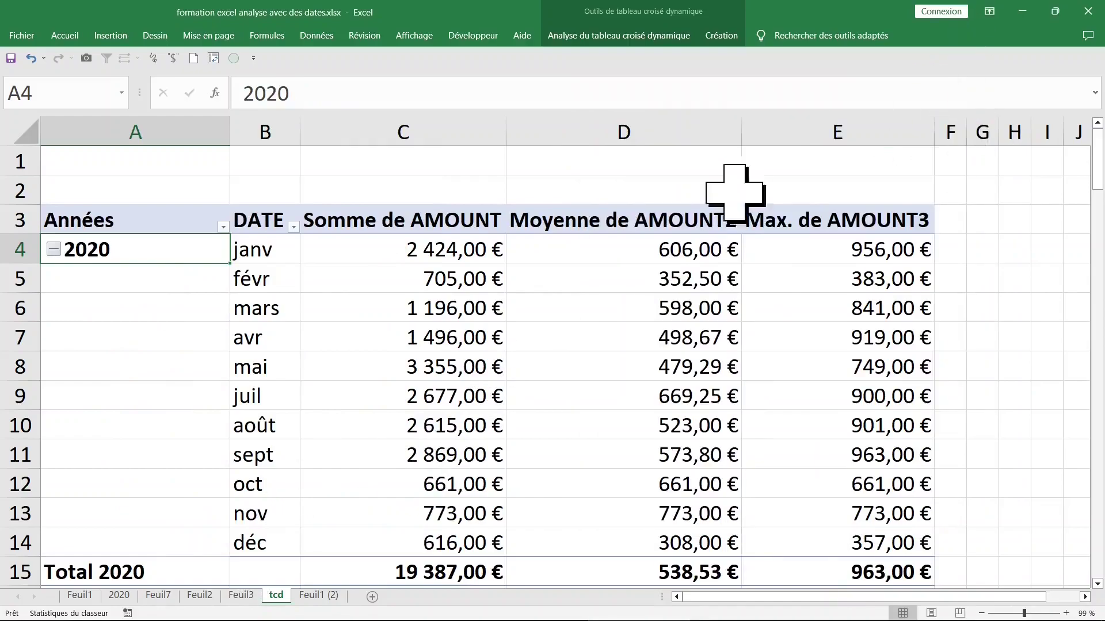
pyautogui.click(184, 288)
pyautogui.click(460, 305)
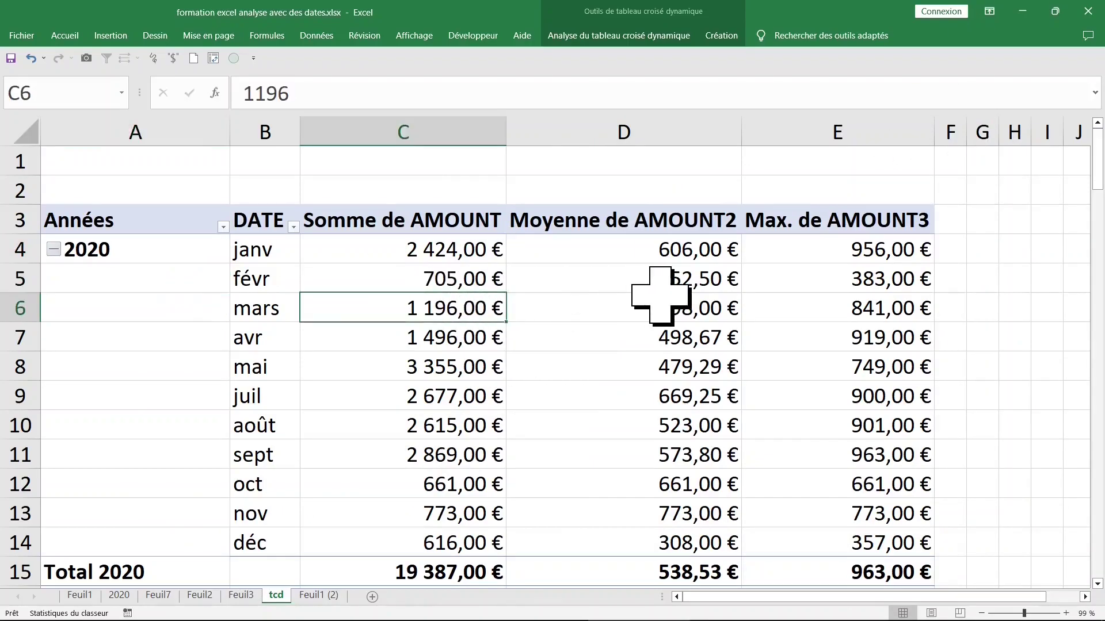
# - Check the empty year cells below 2020 in column A
pyautogui.scroll(-5, 661, 296)
pyautogui.scroll(-10, 656, 297)
pyautogui.scroll(-5, 646, 297)
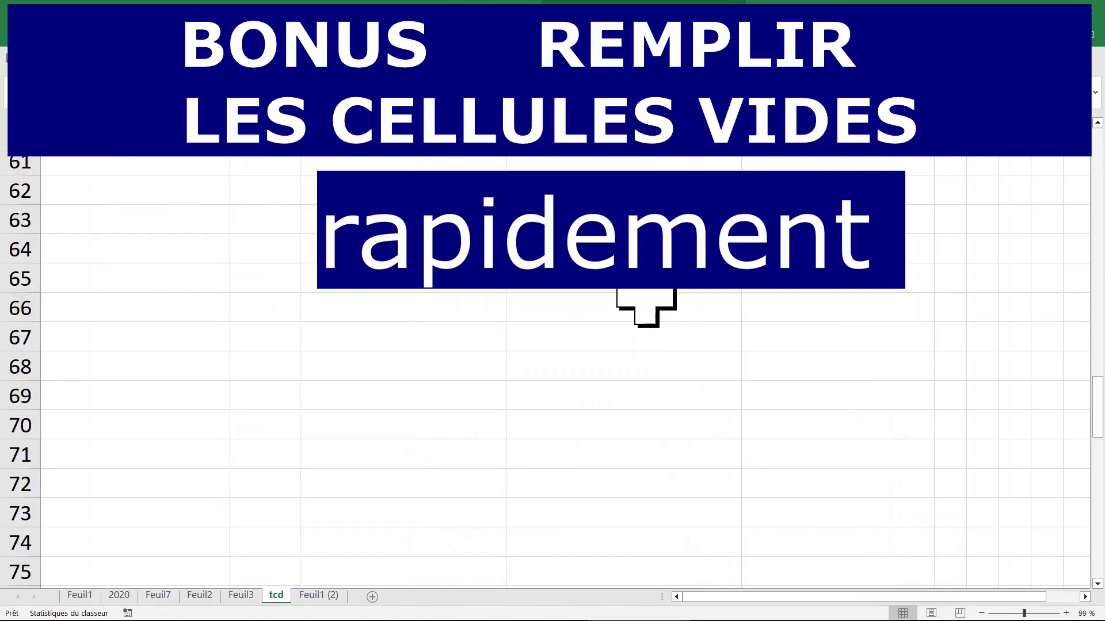
pyautogui.scroll(15, 645, 296)
pyautogui.scroll(5, 645, 297)
pyautogui.click(156, 286)
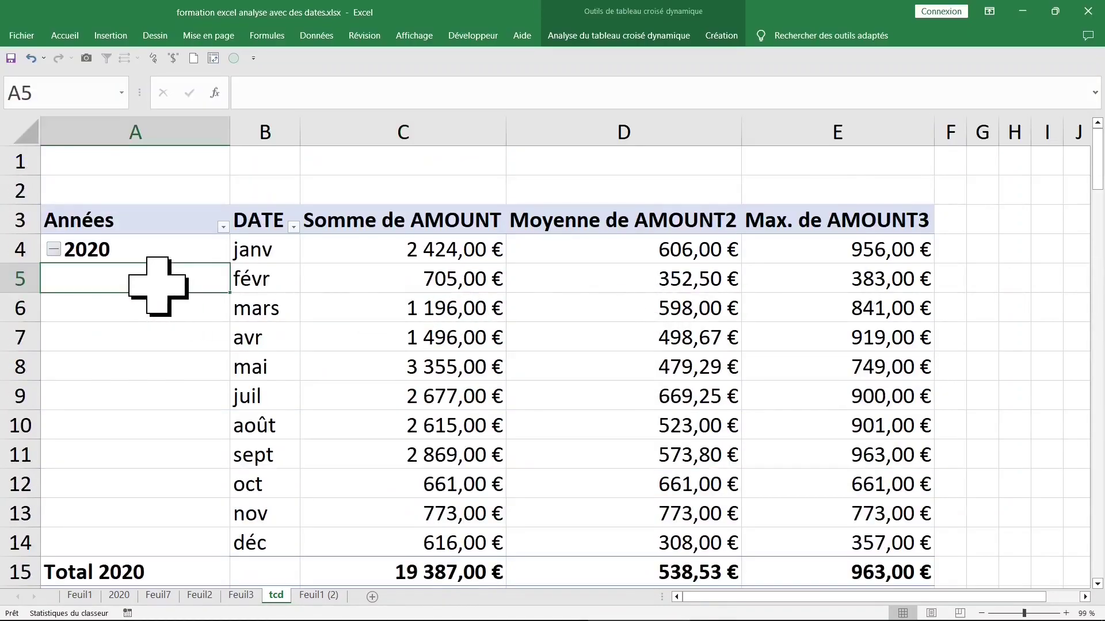
pyautogui.moveTo(155, 286); pyautogui.dragTo(156, 535)
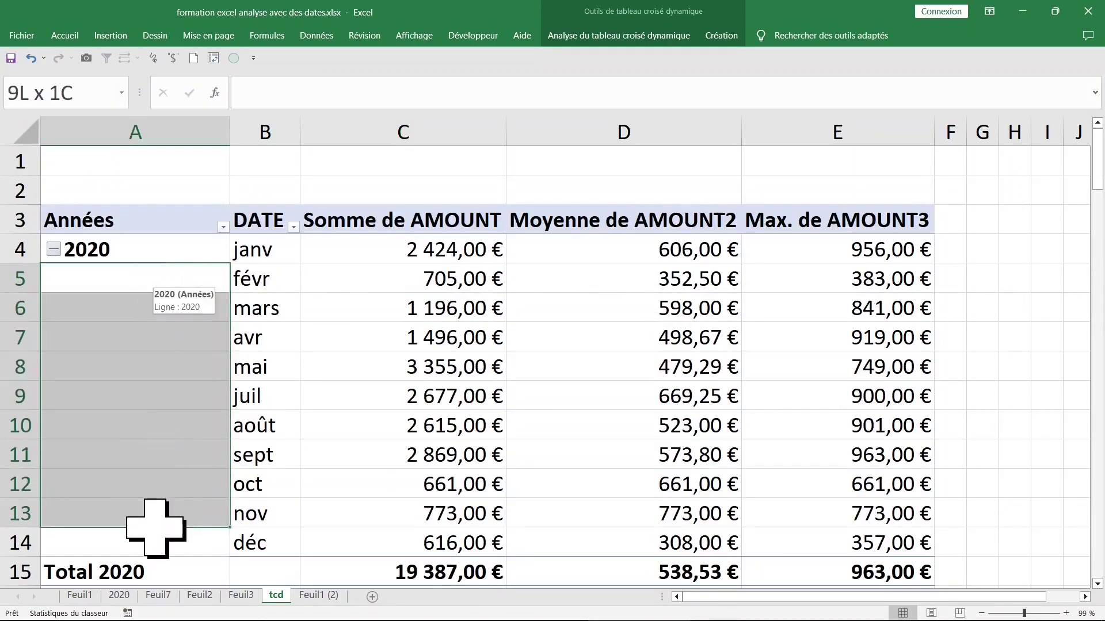
pyautogui.click(172, 285)
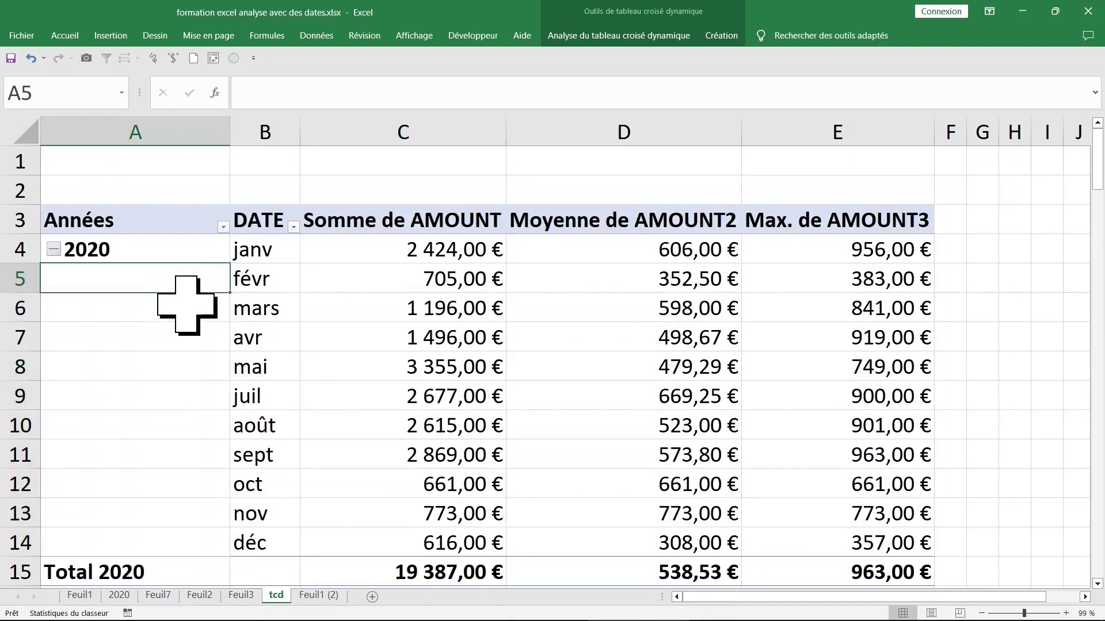
# - Set the report layout to Répéter toutes les étiquettes d'élément so each month shows its year
pyautogui.click(635, 35)
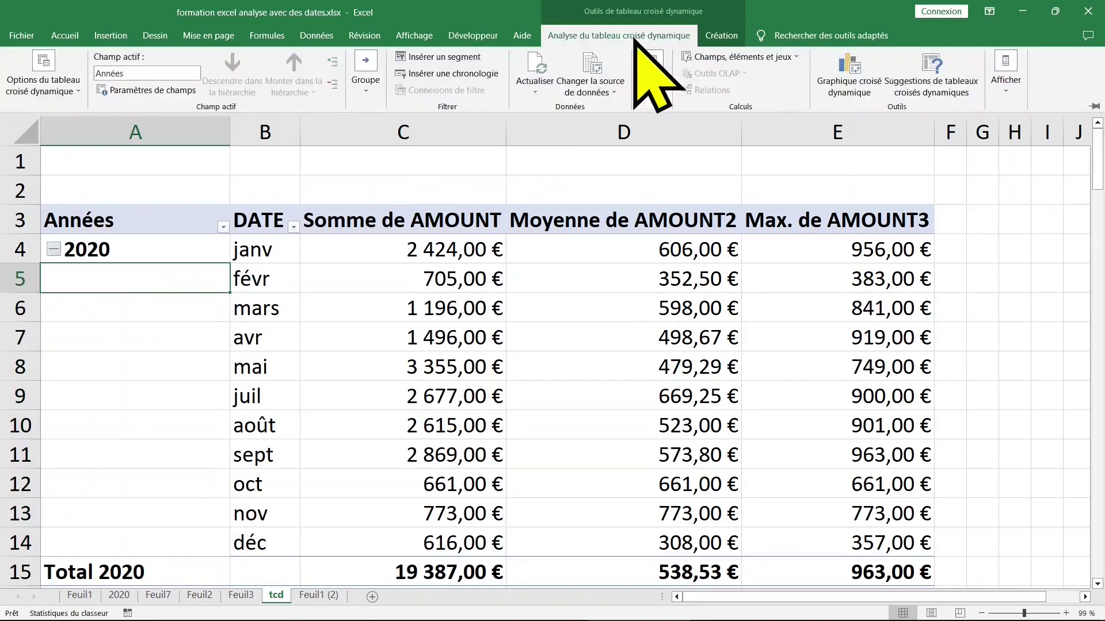
pyautogui.click(721, 35)
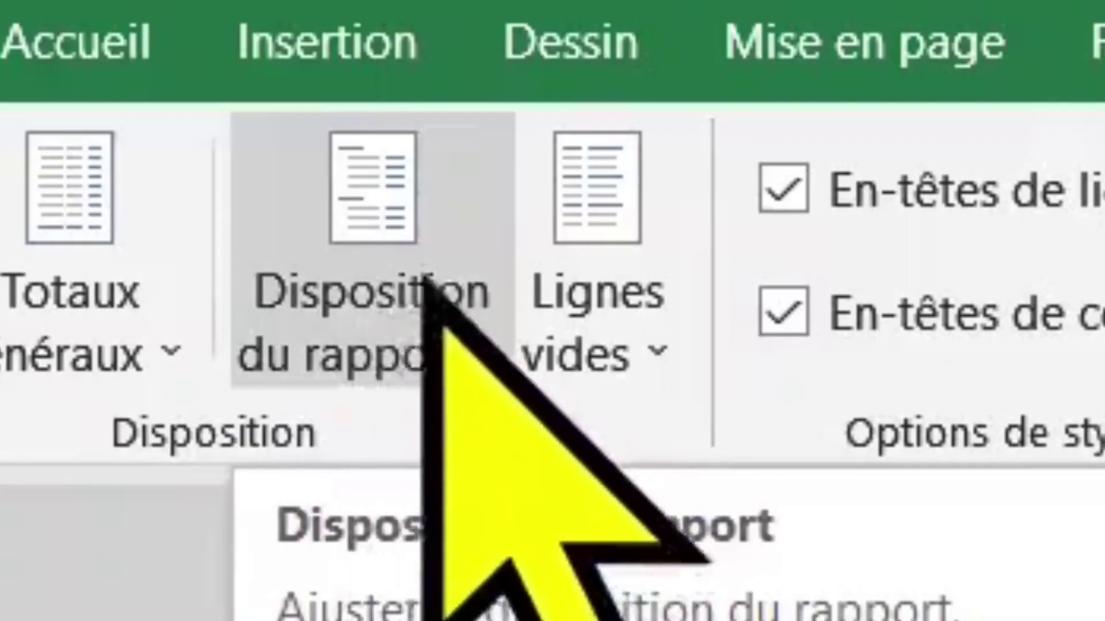
pyautogui.click(123, 86)
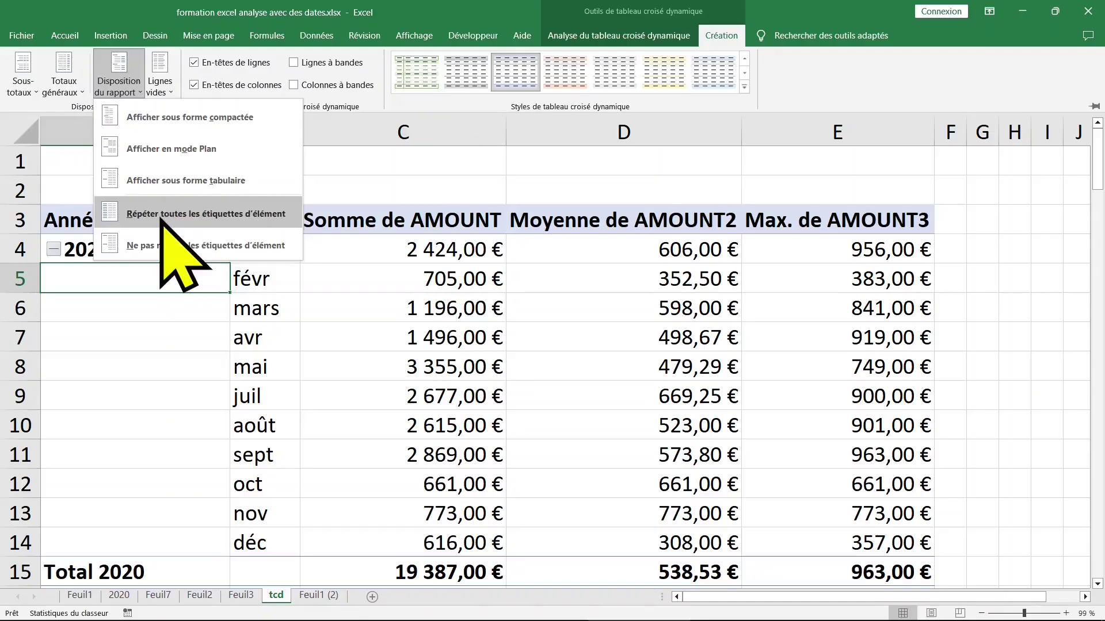
pyautogui.click(107, 238)
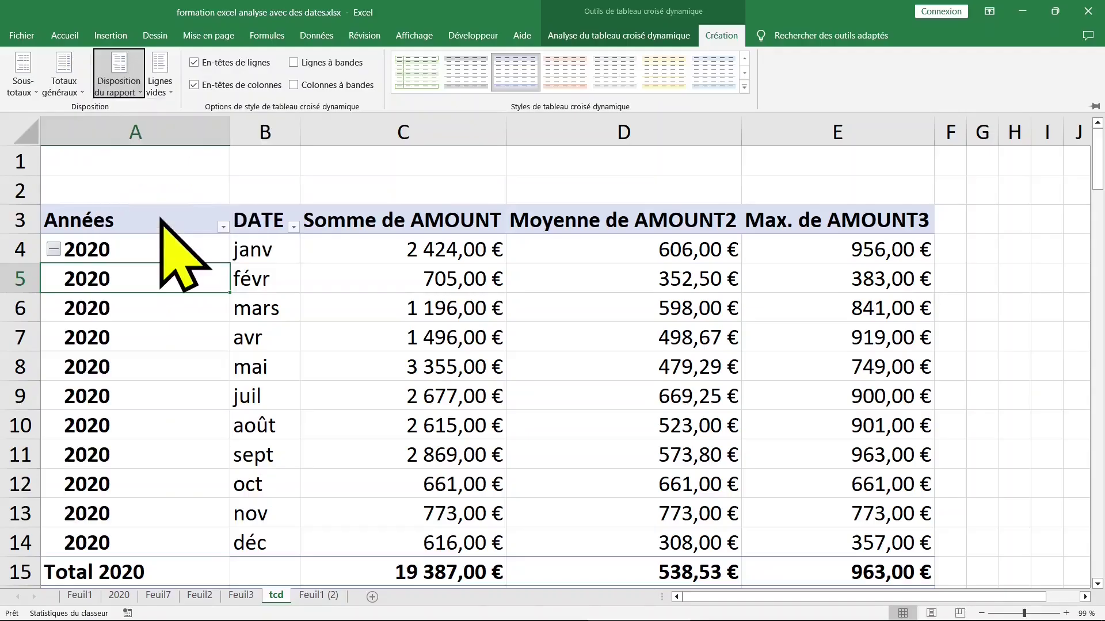
pyautogui.click(192, 277)
pyautogui.press('Down')
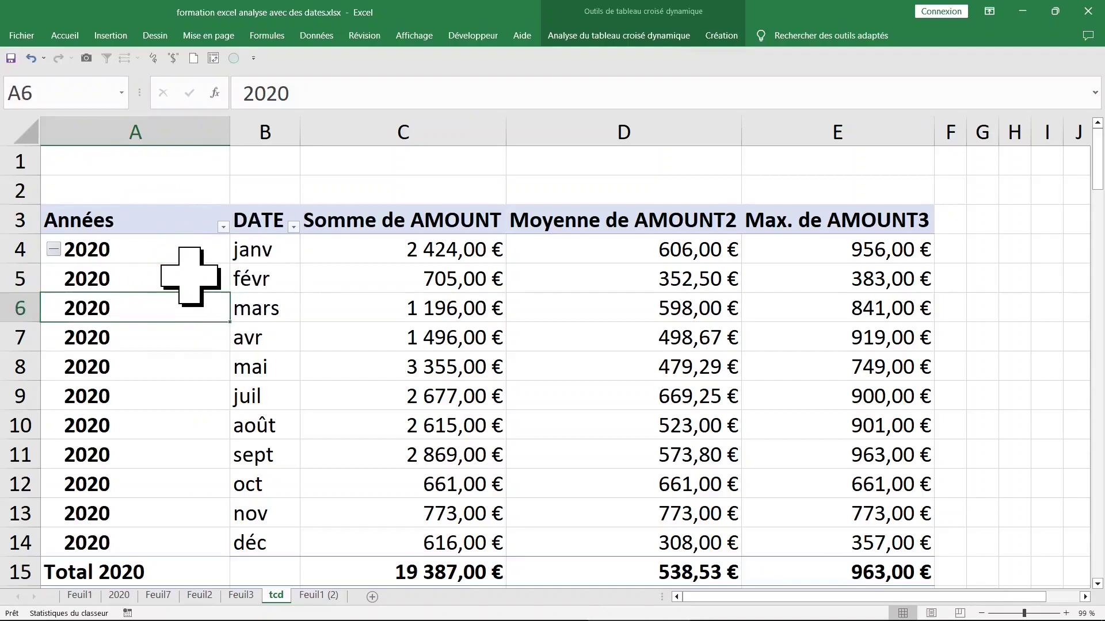
pyautogui.press('Down')
pyautogui.press('Down')
pyautogui.press('Down')
pyautogui.press('Down')
pyautogui.press('Down')
pyautogui.press('Down')
pyautogui.press('Down')
pyautogui.press('Down')
pyautogui.press('Down')
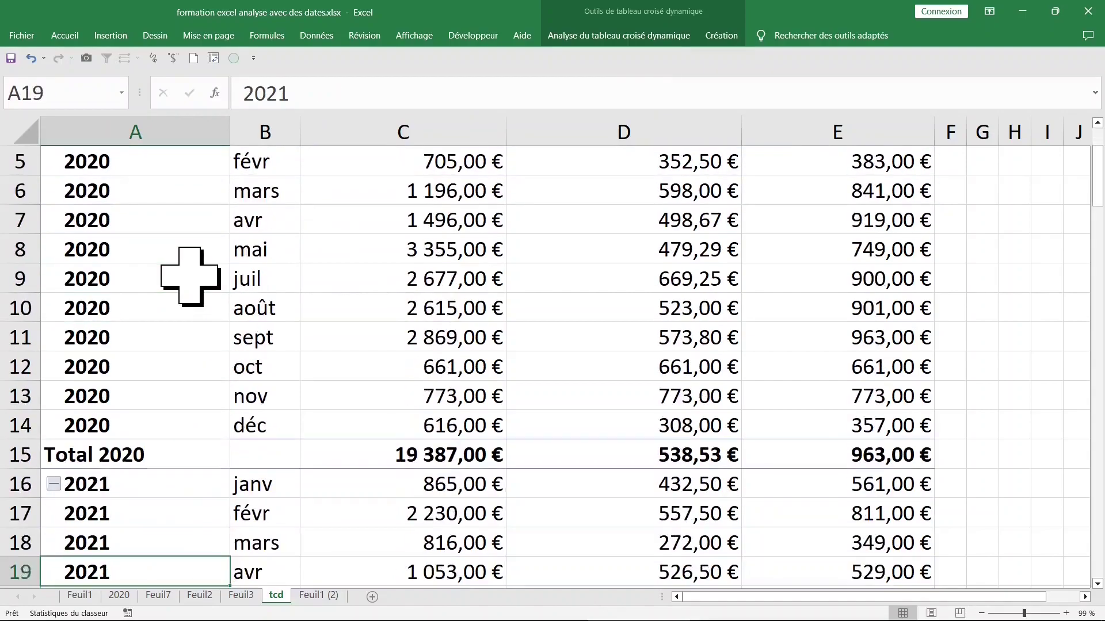
pyautogui.press('Down')
pyautogui.press('Down')
pyautogui.press('Down')
pyautogui.press('Down')
pyautogui.press('Down')
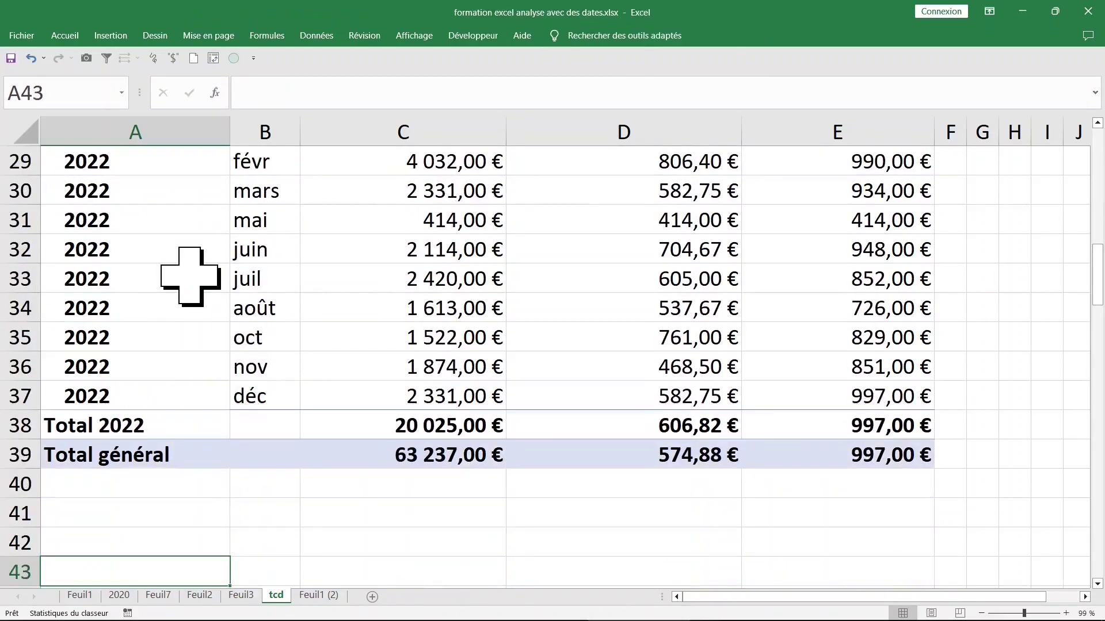
pyautogui.press('Up')
pyautogui.hotkey('ctrl', 'Home')
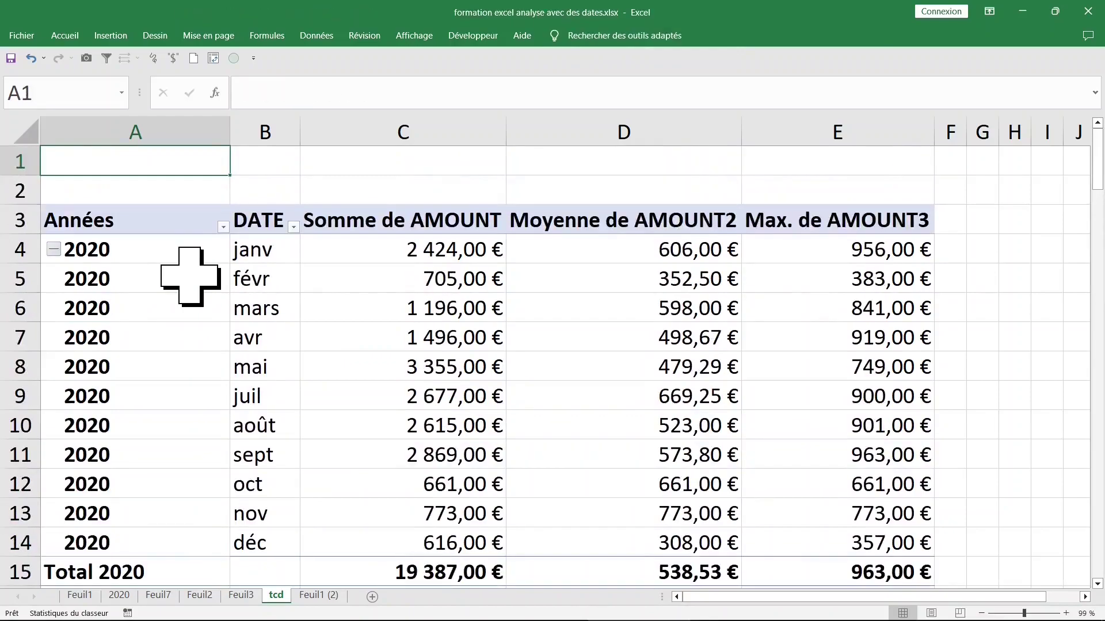
# - Drill into the Total 2020 sum to list its CUSTOMER, DATE and AMOUNT records on Feuil5
pyautogui.click(288, 249)
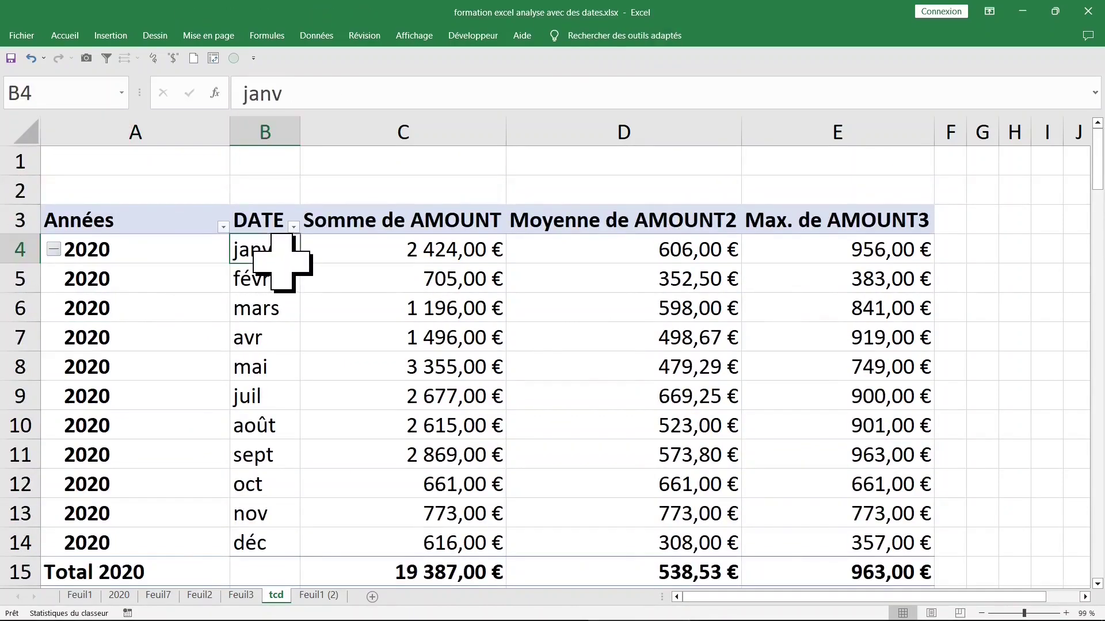
pyautogui.moveTo(623, 279)
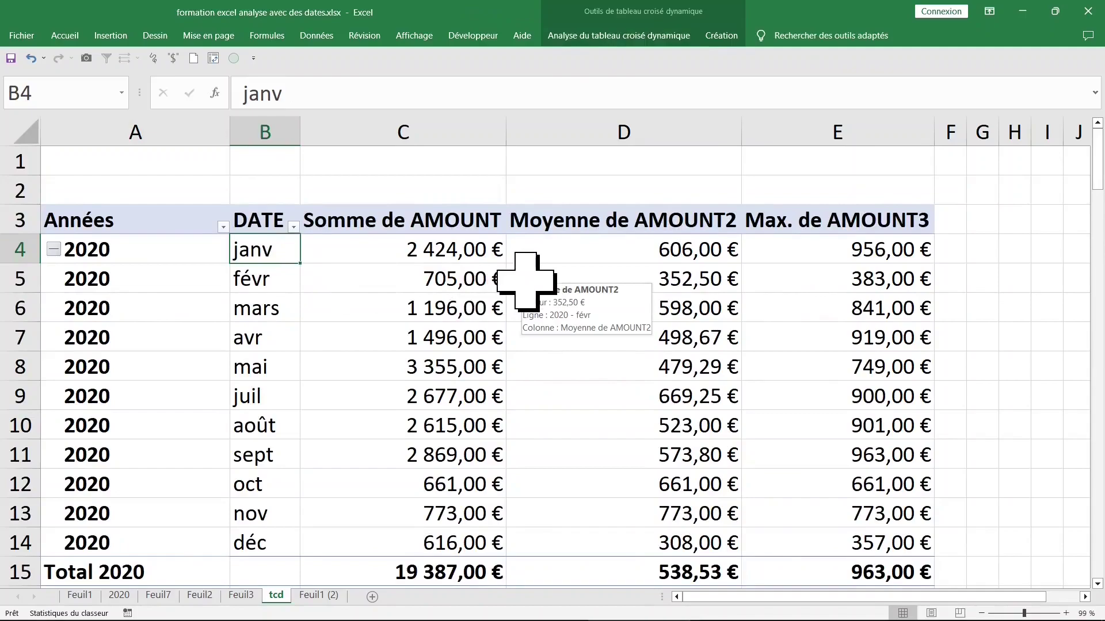
pyautogui.click(481, 257)
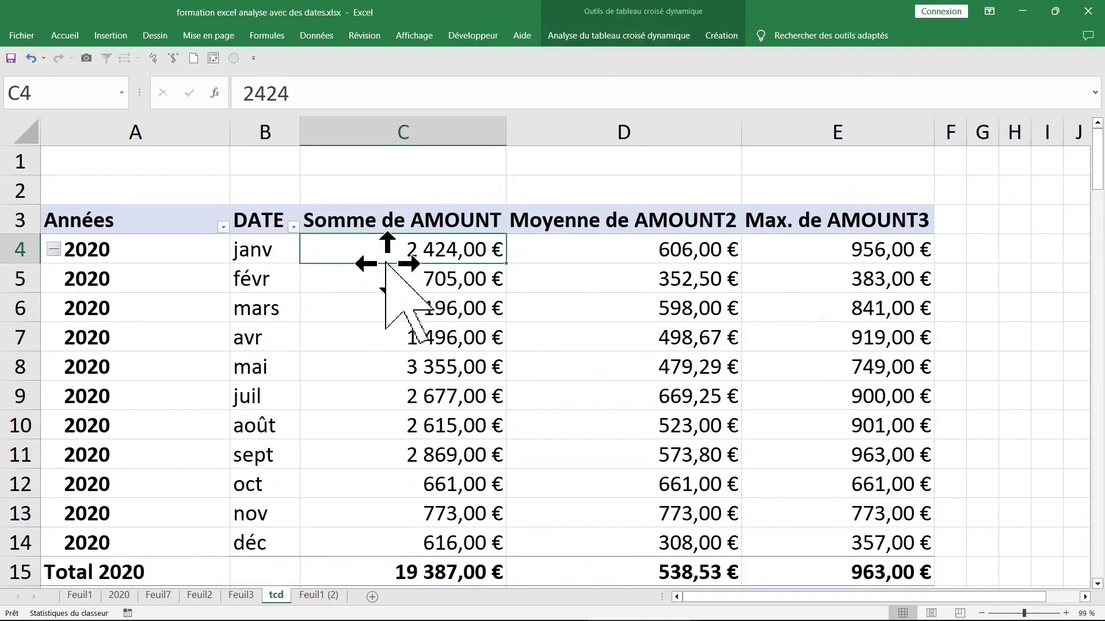
pyautogui.moveTo(167, 247)
pyautogui.mouseDown()
pyautogui.moveTo(350, 317)
pyautogui.moveTo(365, 402)
pyautogui.moveTo(365, 535)
pyautogui.moveTo(372, 525)
pyautogui.mouseUp()
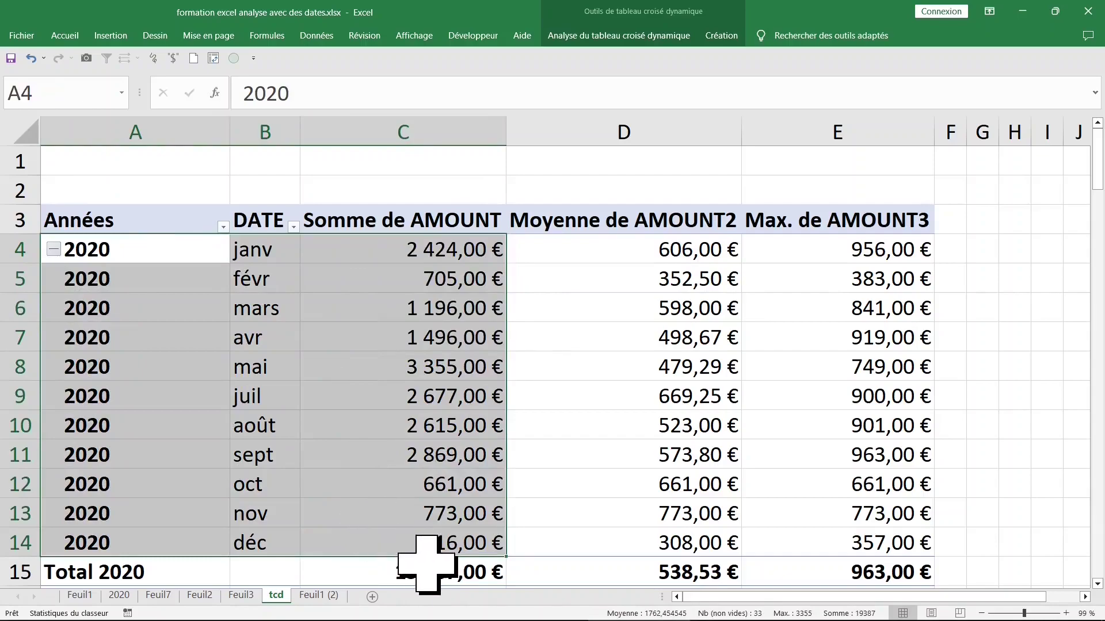
pyautogui.click(432, 570)
pyautogui.scroll(-5, 460, 512)
pyautogui.scroll(5, 663, 380)
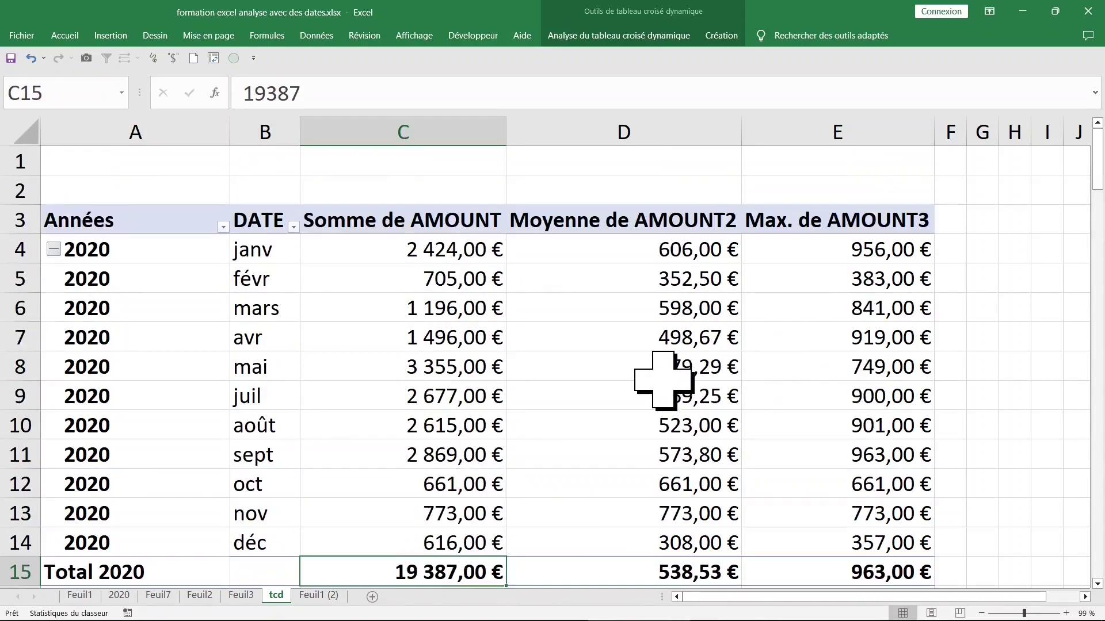
pyautogui.press('Down')
pyautogui.press('Down')
pyautogui.press('Down')
pyautogui.press('Down')
pyautogui.press('Down')
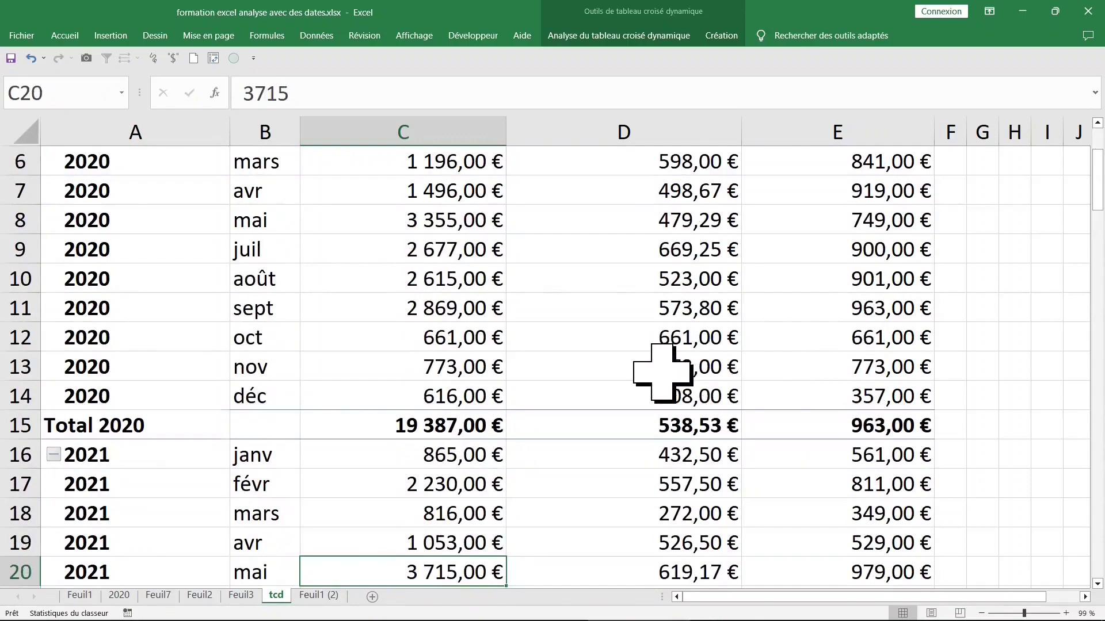
pyautogui.press('Down')
pyautogui.press('Down')
pyautogui.press('Down')
pyautogui.press('Down')
pyautogui.press('Down')
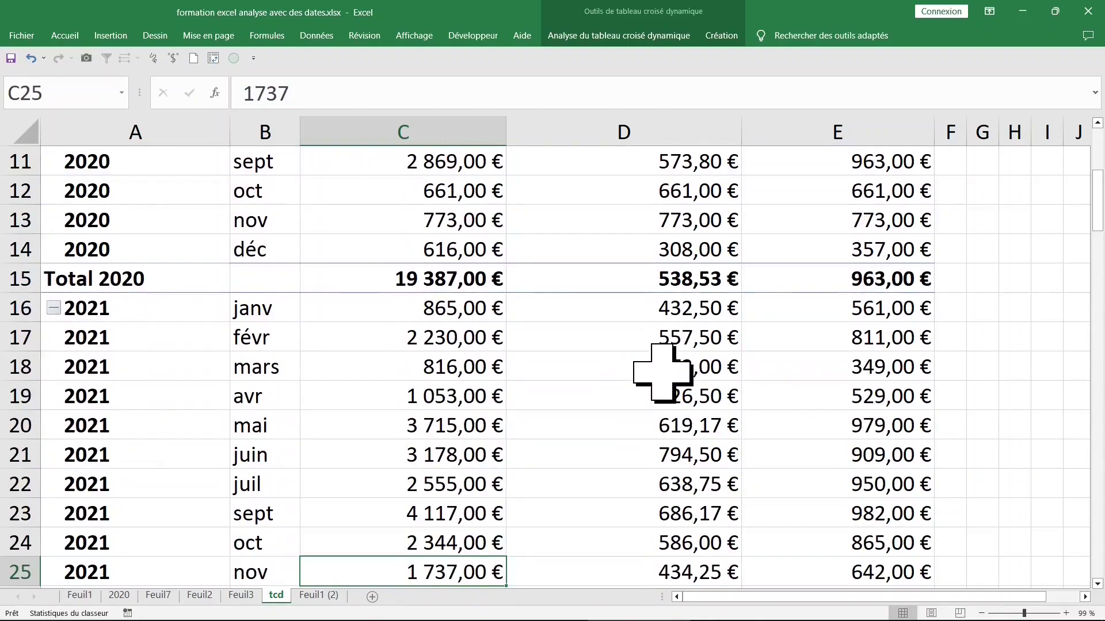
pyautogui.click(422, 281)
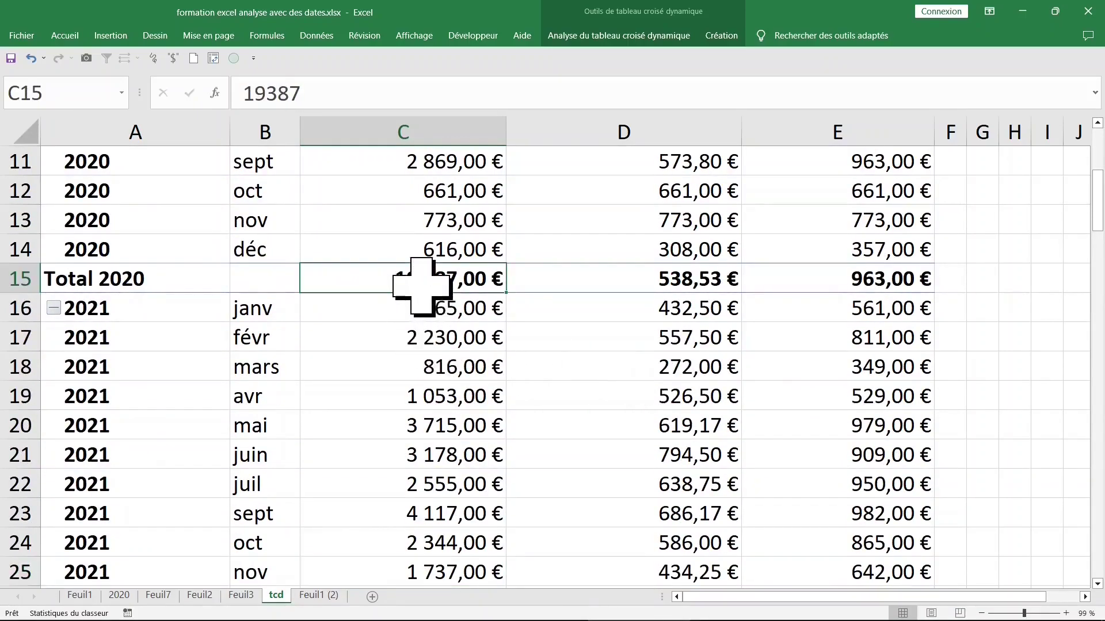
pyautogui.doubleClick(427, 280)
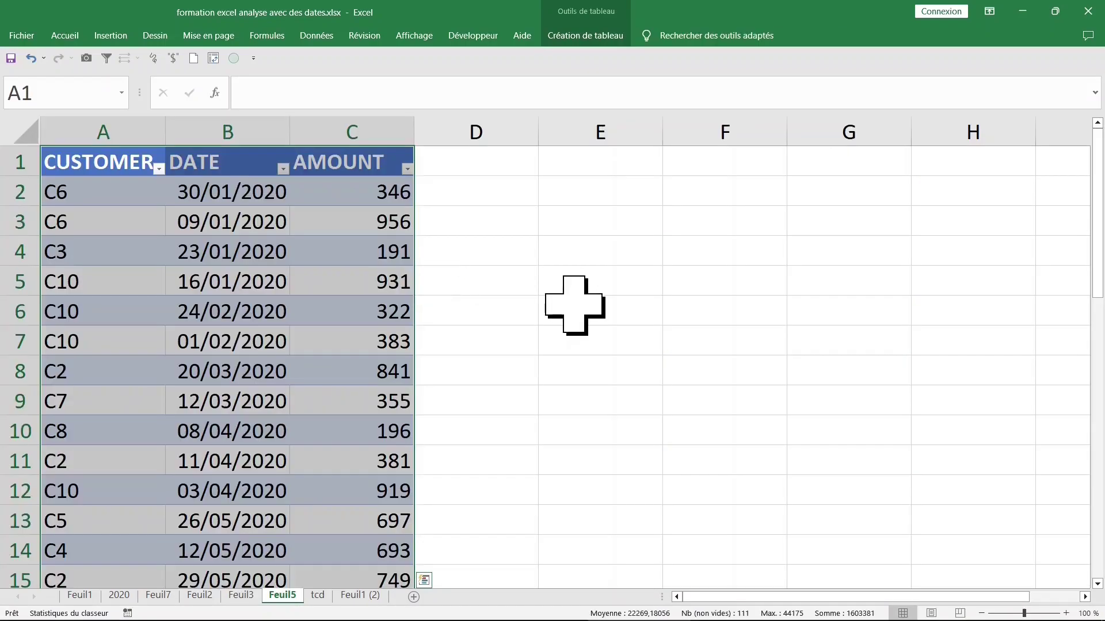
# - Delete the Feuil5 detail sheet and confirm, returning to the tcd pivot
pyautogui.click(132, 256)
pyautogui.click(363, 256)
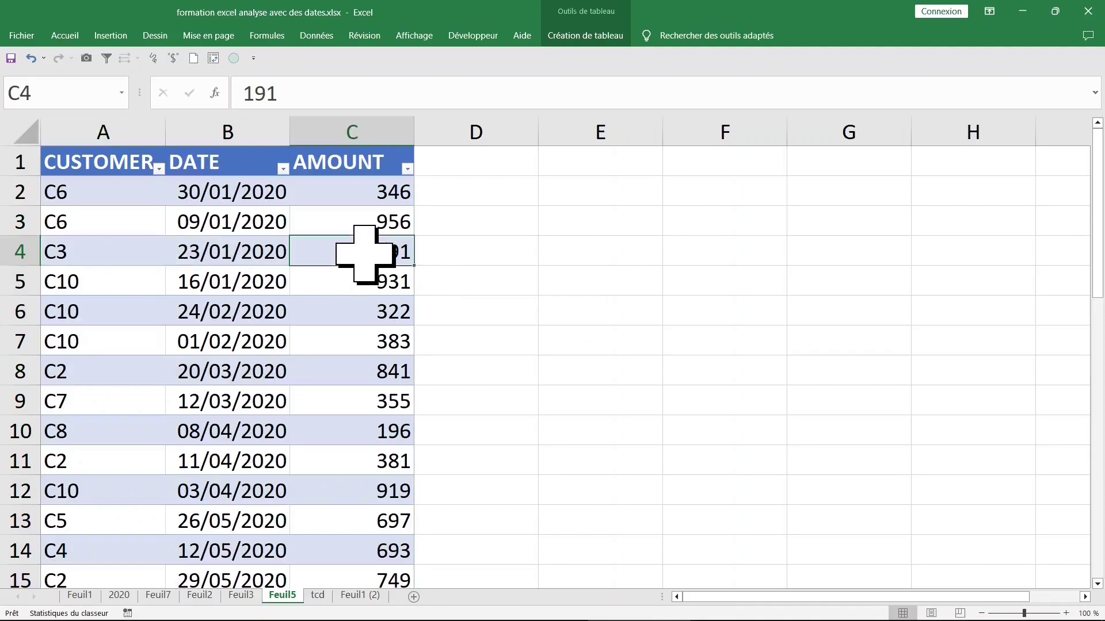
pyautogui.rightClick(284, 597)
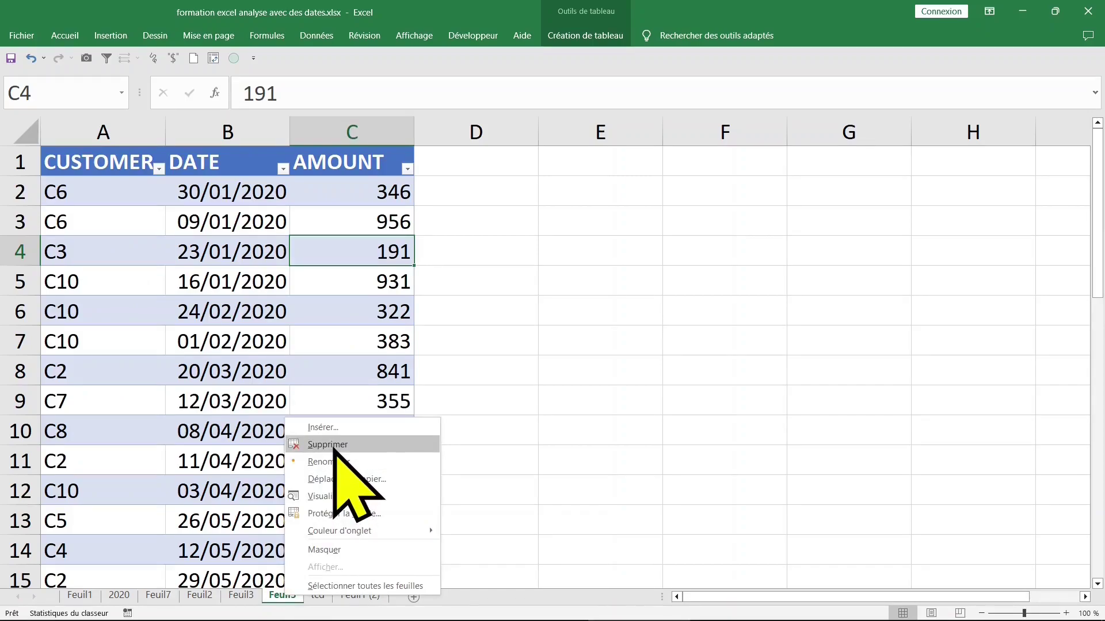
pyautogui.click(333, 446)
pyautogui.click(515, 357)
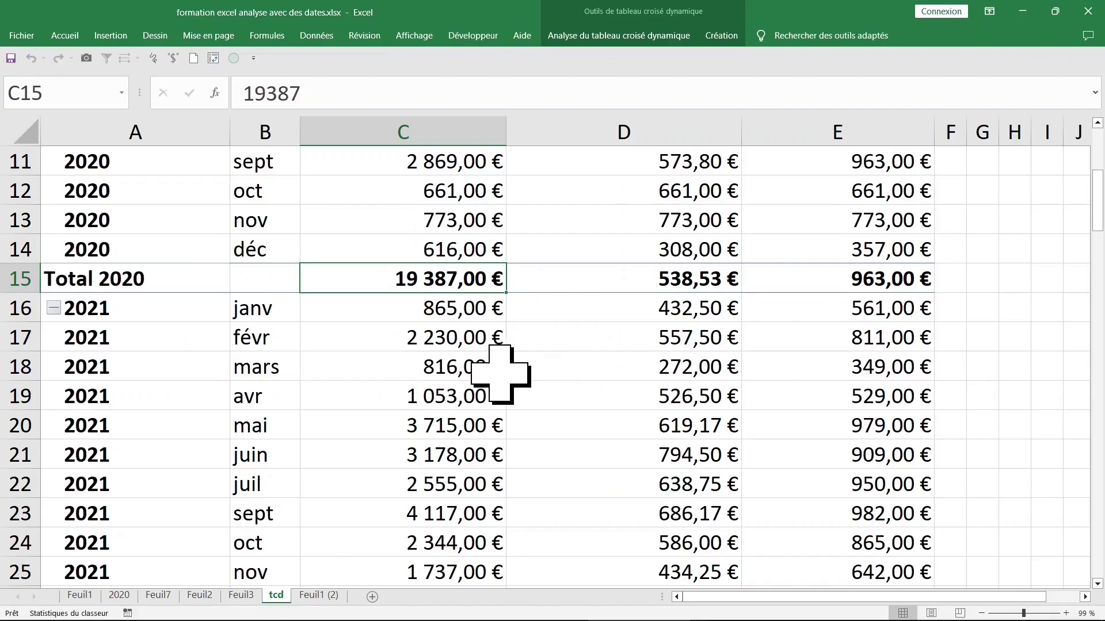
# - Move Années from Lignes to Filtres so months total all years, janv 4 663,00 €
pyautogui.scroll(4, 499, 374)
pyautogui.click(241, 336)
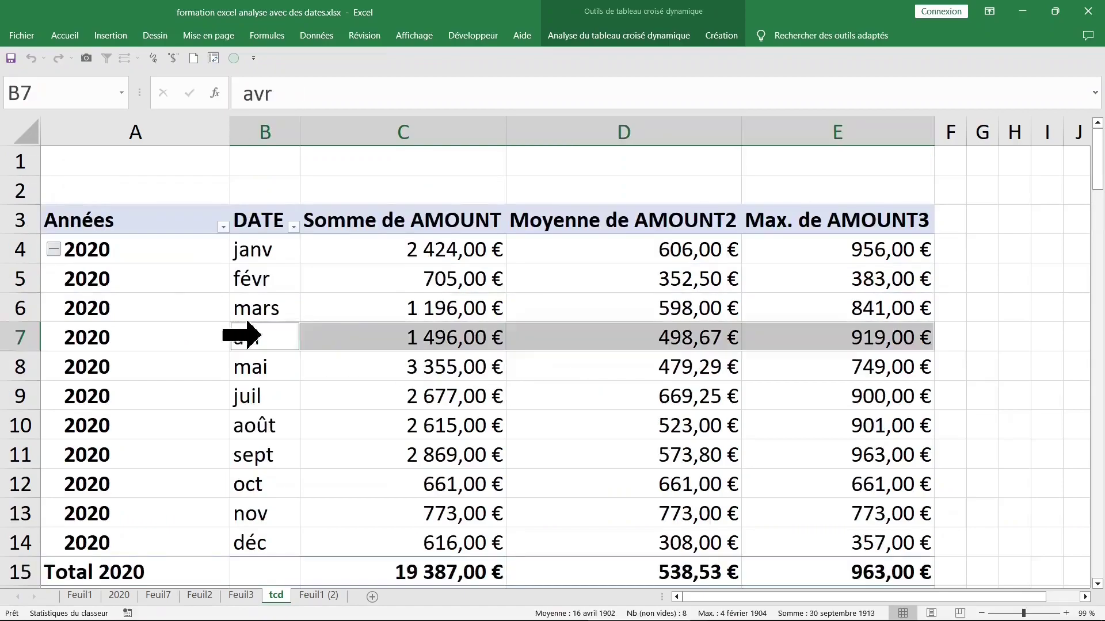
pyautogui.click(295, 310)
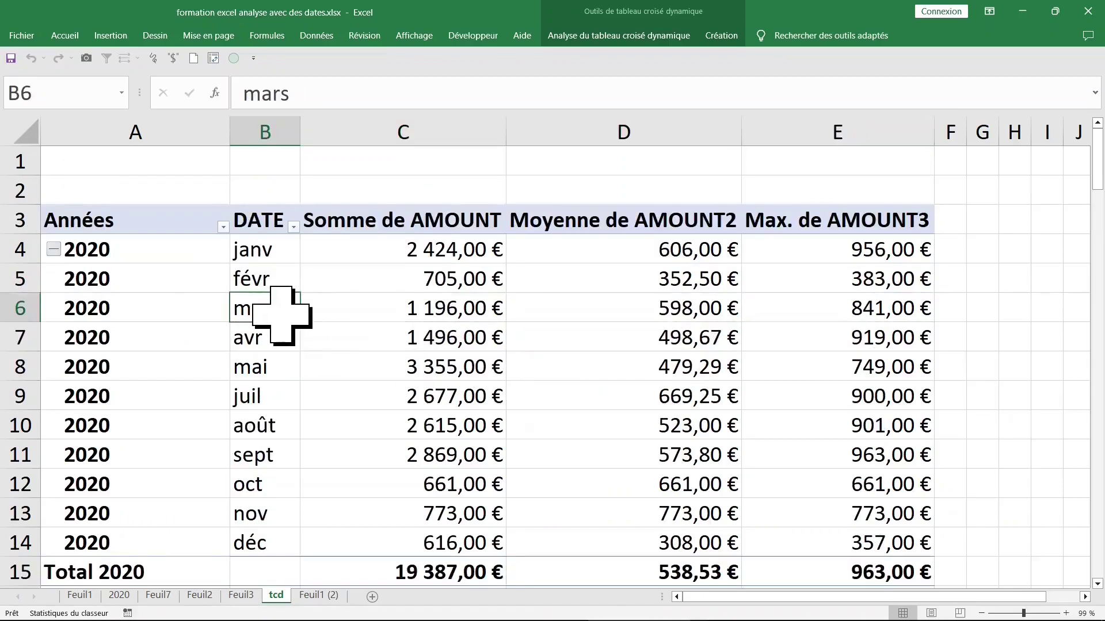
pyautogui.rightClick(268, 313)
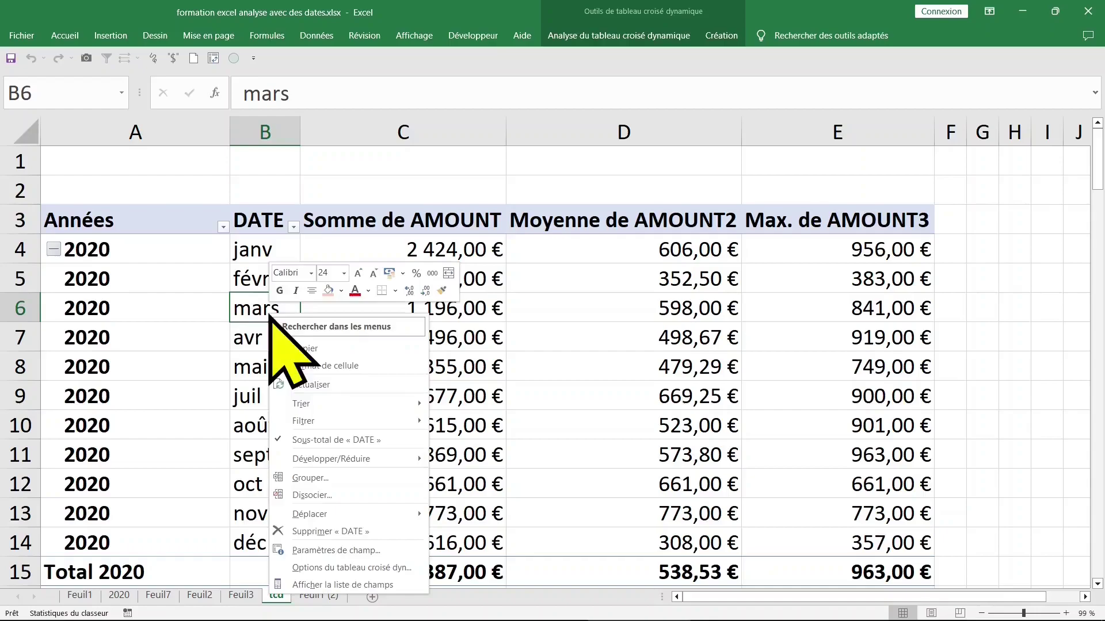
pyautogui.click(371, 582)
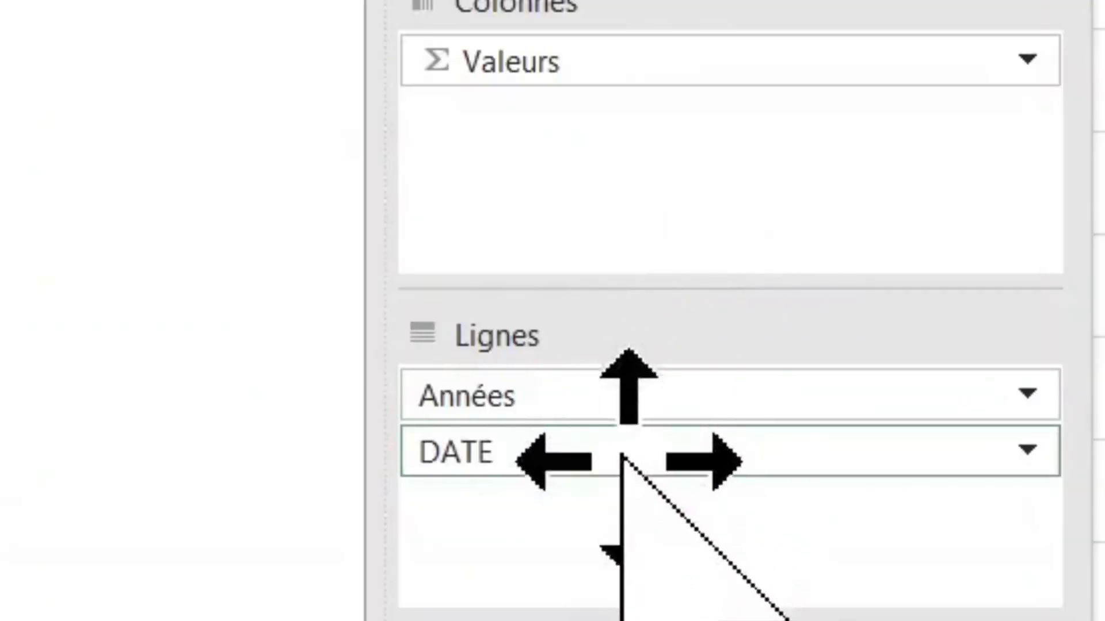
pyautogui.moveTo(620, 388); pyautogui.dragTo(463, 137)
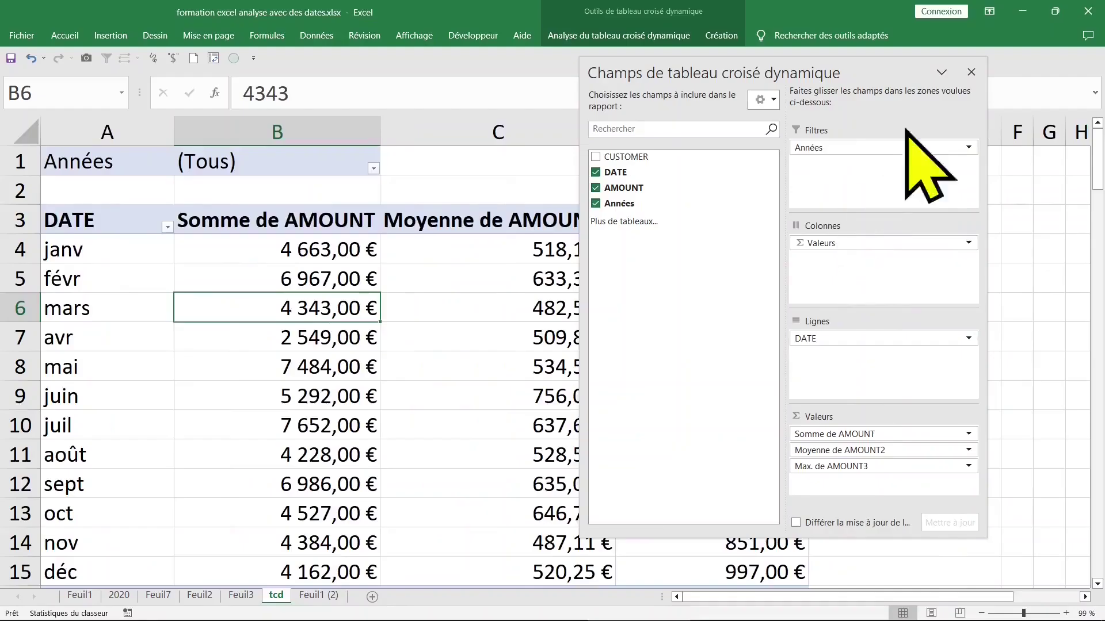
pyautogui.click(972, 72)
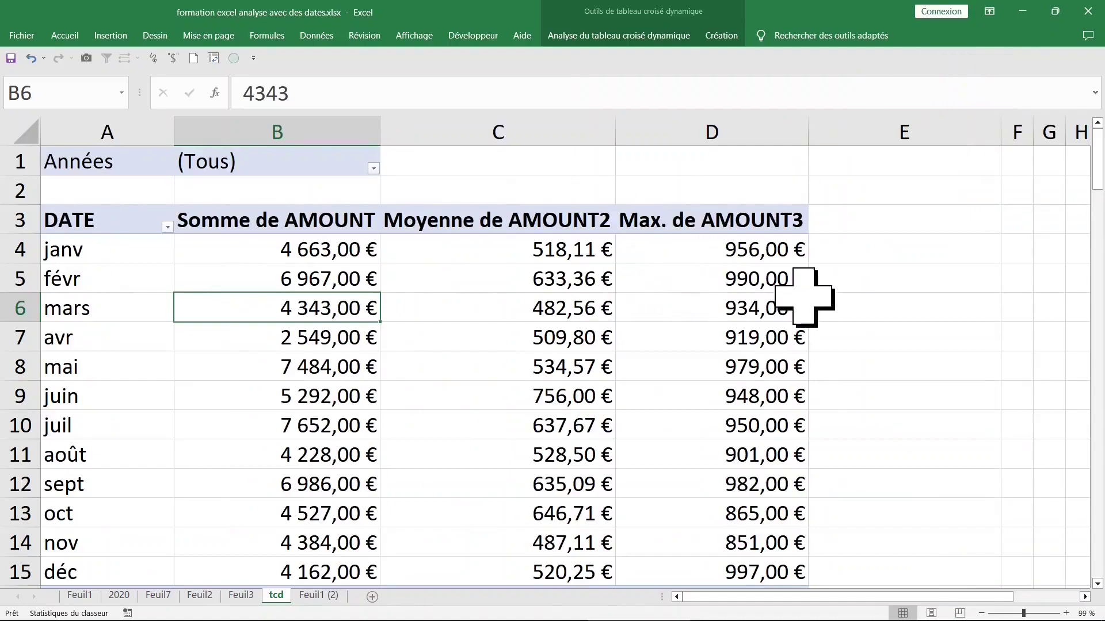
# - Zoom to 90%, filter Années to 2020, then reset the filter to (Tous)
pyautogui.click(981, 613)
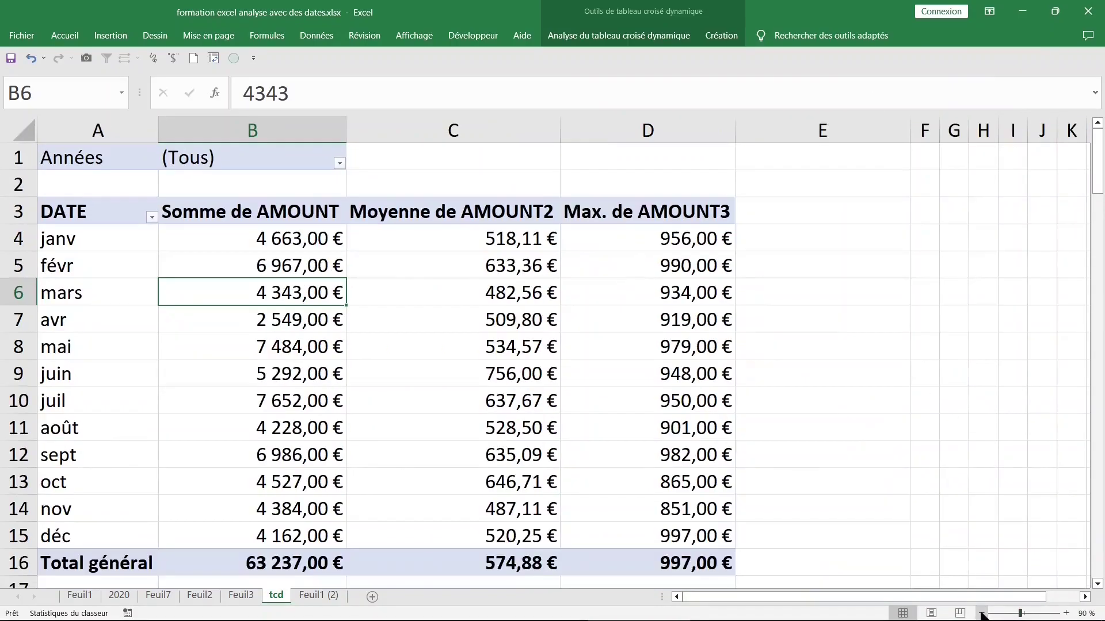
pyautogui.click(339, 164)
pyautogui.click(199, 221)
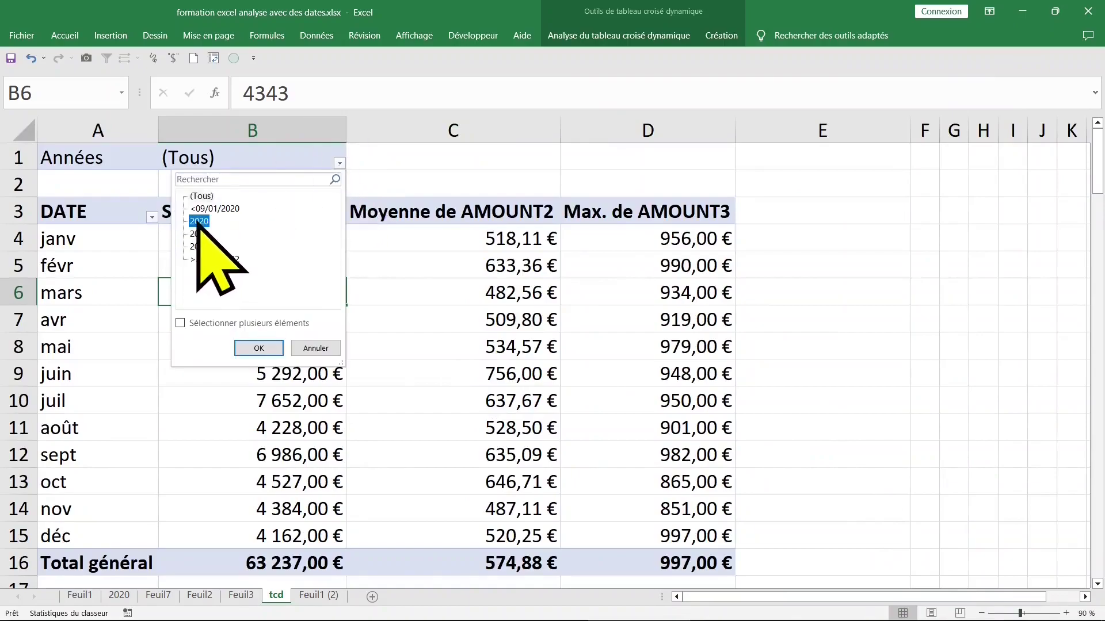
pyautogui.click(275, 348)
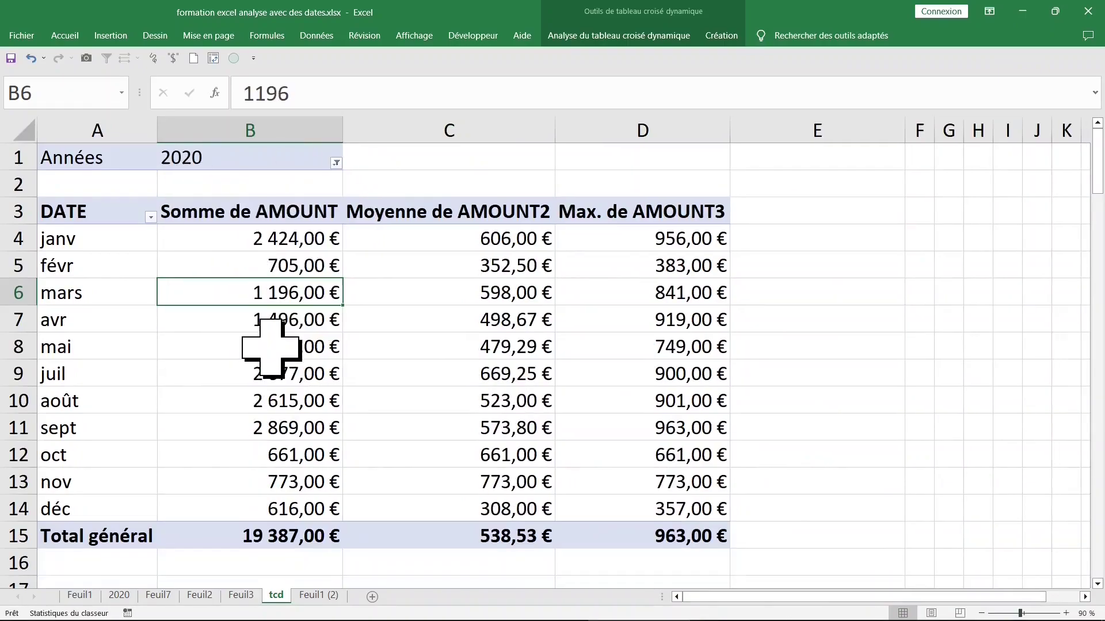
pyautogui.click(336, 163)
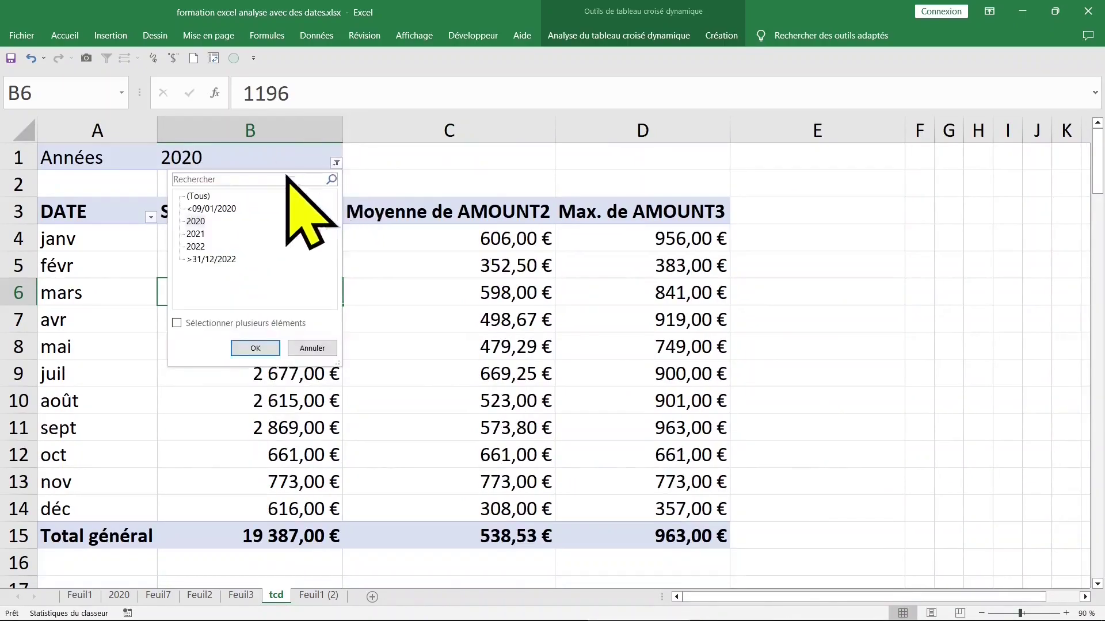
pyautogui.click(255, 348)
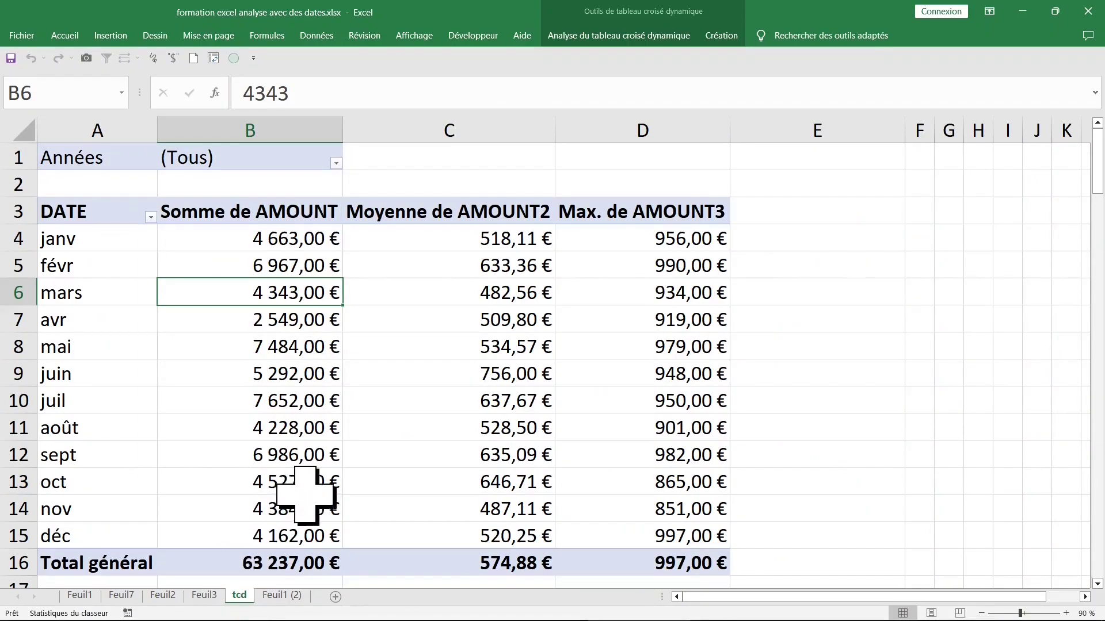
# - Bring up Options du tableau croisé dynamique from the Analyse du tableau croisé dynamique ribbon
pyautogui.click(126, 249)
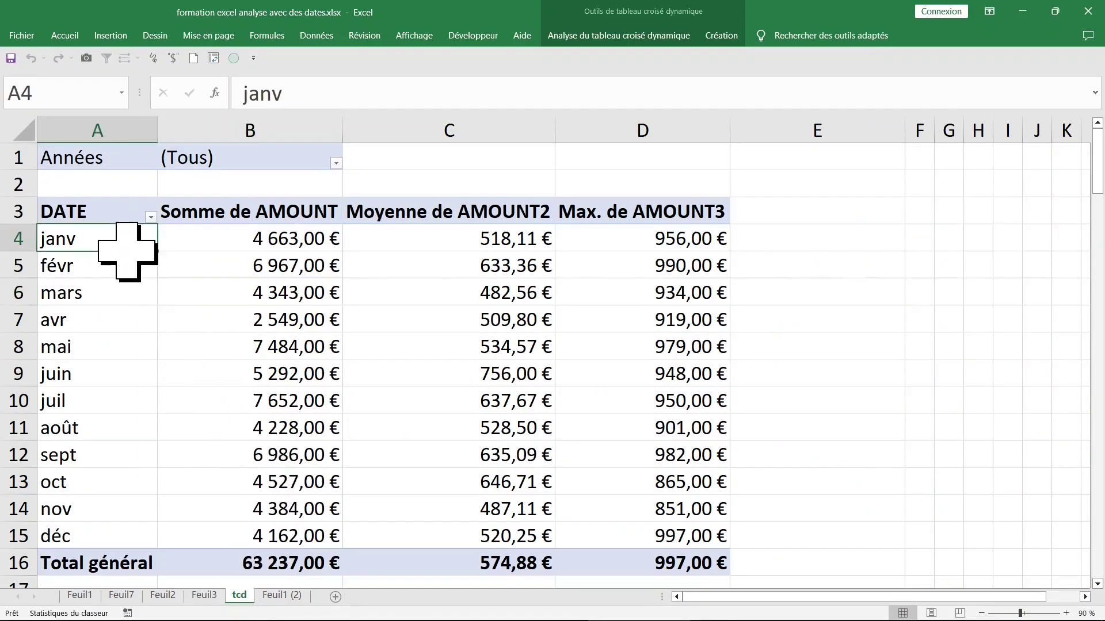
pyautogui.click(412, 295)
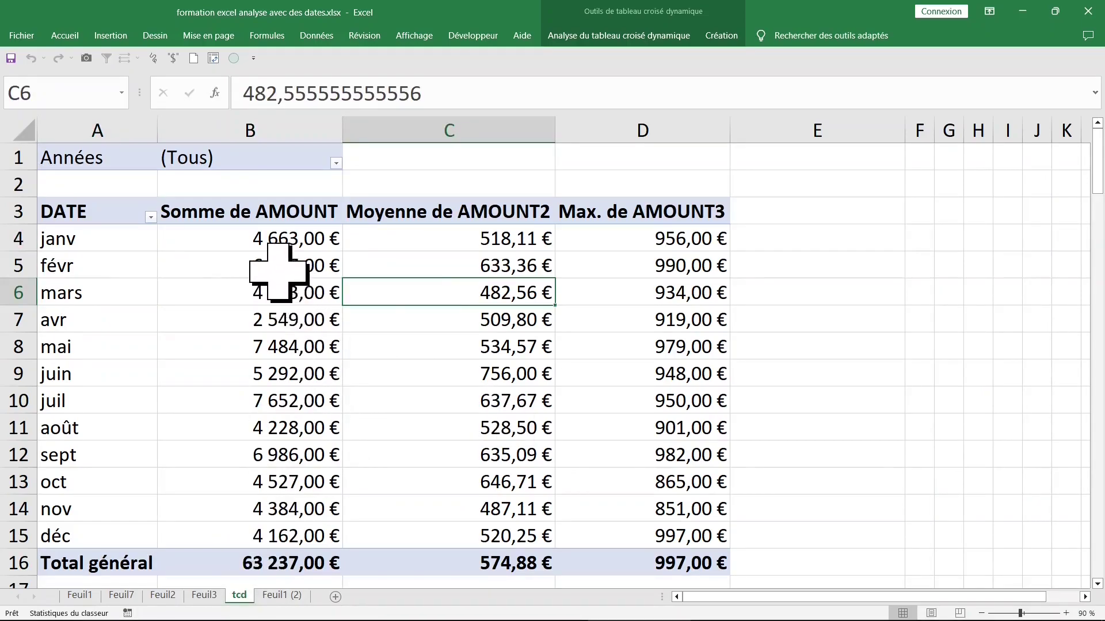
pyautogui.click(604, 36)
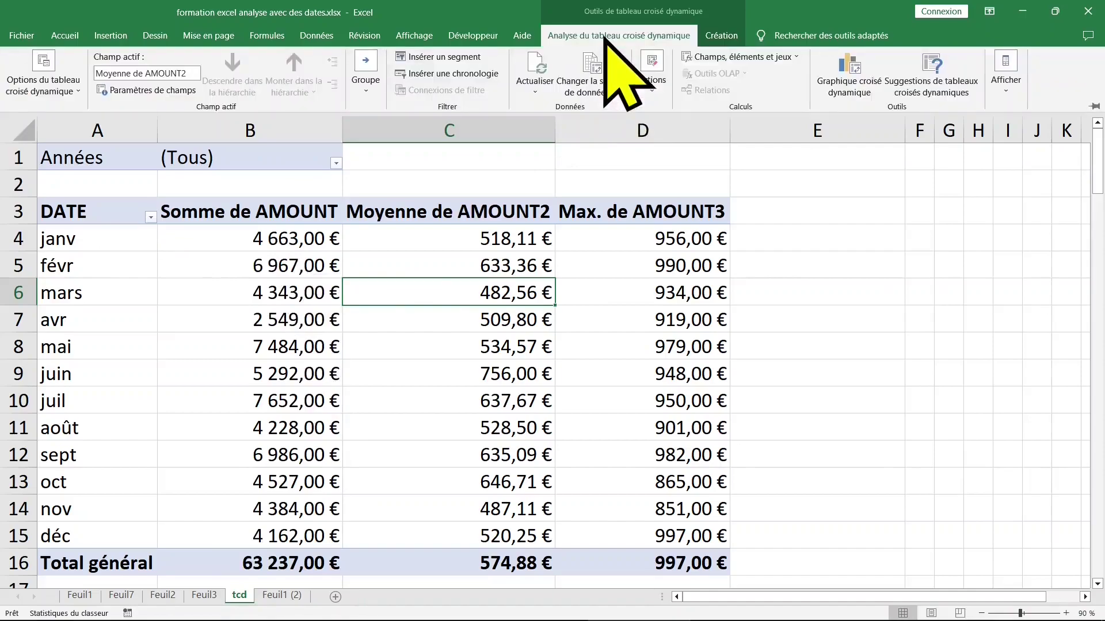
pyautogui.click(39, 86)
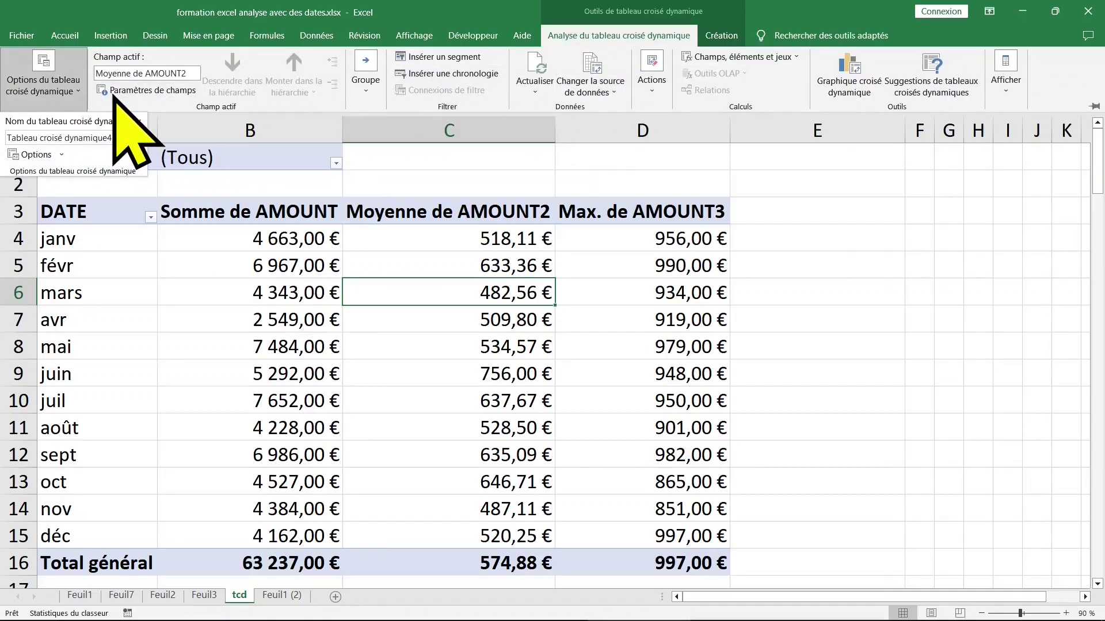
# - Generate report filter pages for the Années filter, creating one sheet per year
pyautogui.click(61, 155)
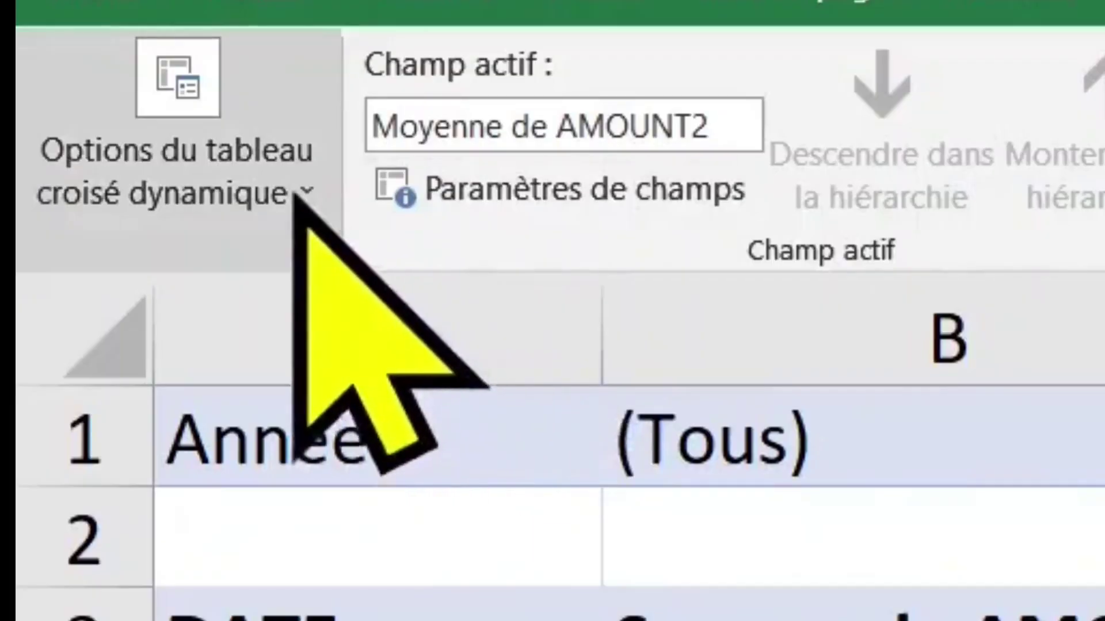
pyautogui.click(305, 199)
pyautogui.click(308, 221)
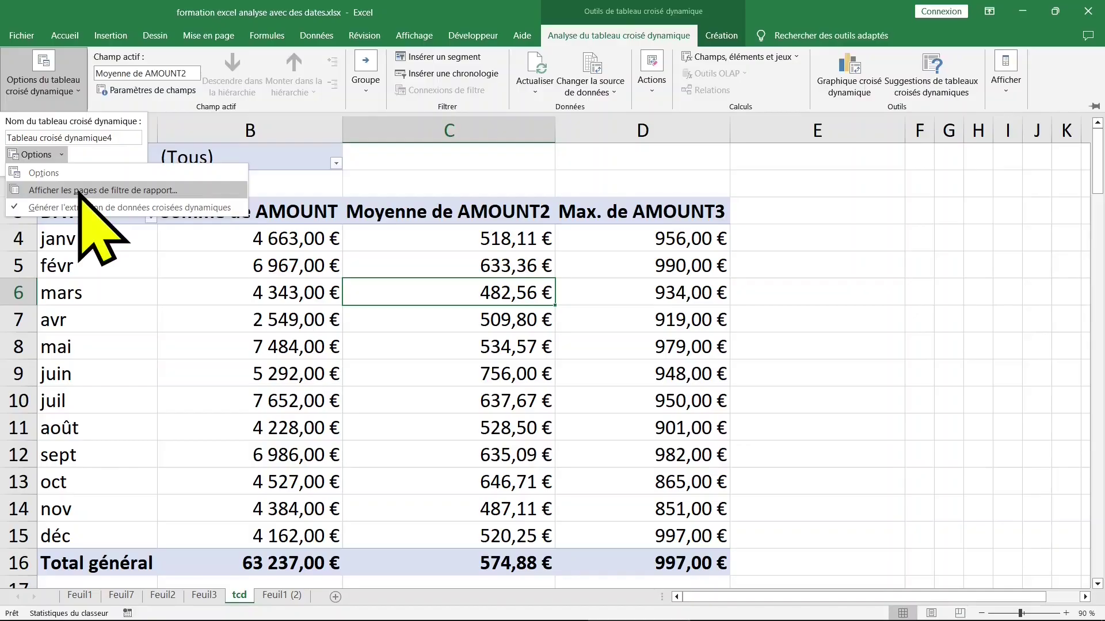
pyautogui.click(79, 191)
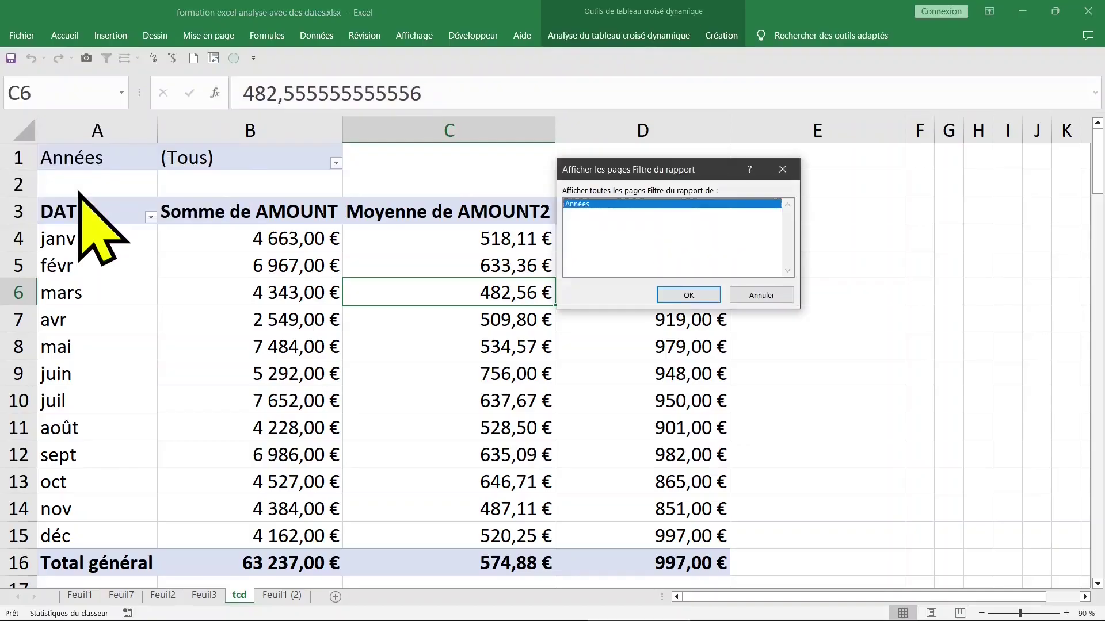
pyautogui.click(690, 294)
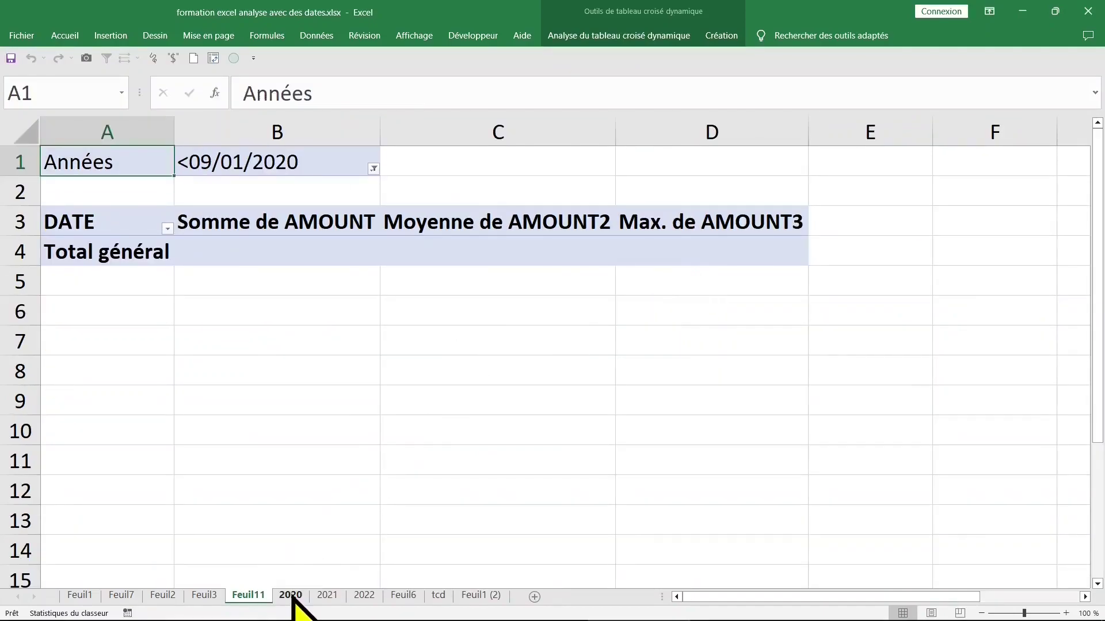
# - Review the new 2020, 2021, 2022 and later-dates sheets, then return to the tcd pivot
pyautogui.click(291, 596)
pyautogui.click(328, 596)
pyautogui.click(364, 596)
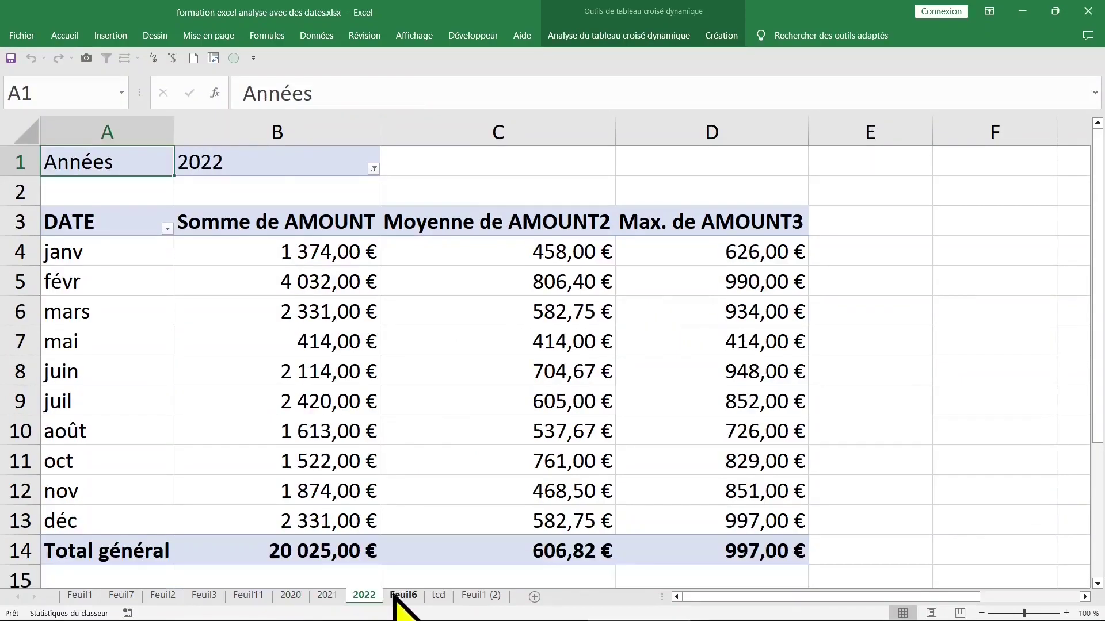
pyautogui.click(403, 596)
pyautogui.click(438, 595)
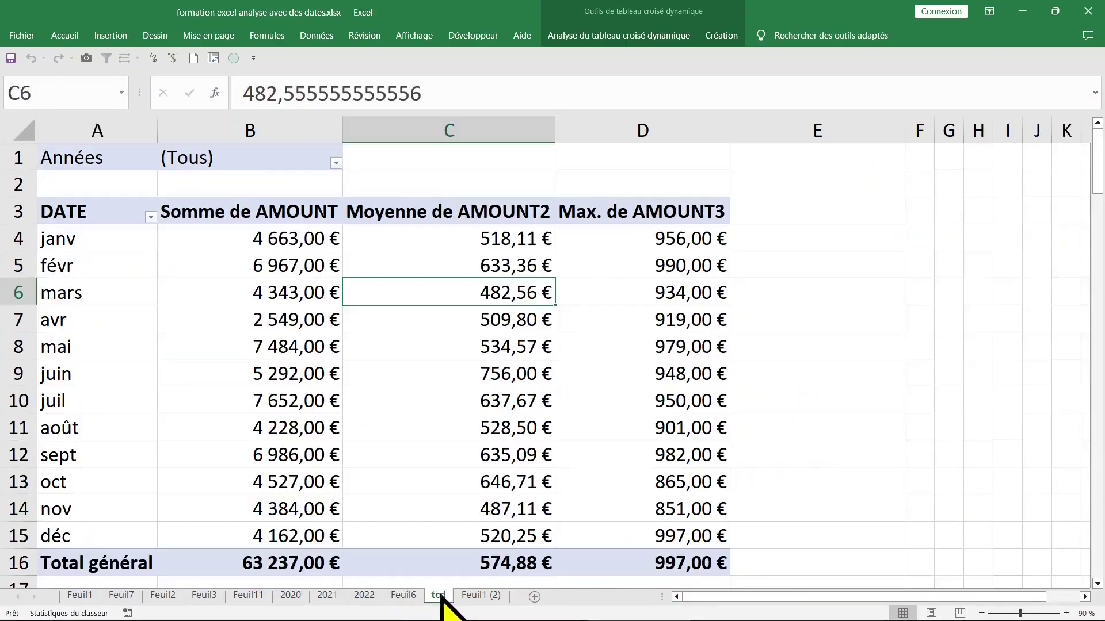
pyautogui.click(230, 320)
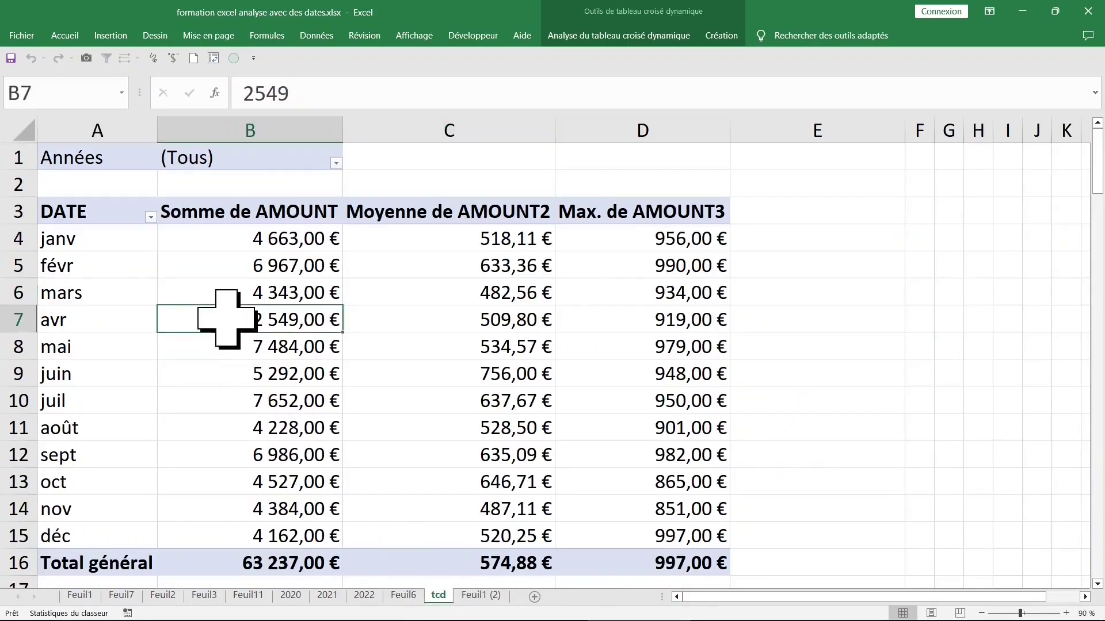
# - Ungroup the month labels in the tcd pivot back into individual dates
pyautogui.click(207, 265)
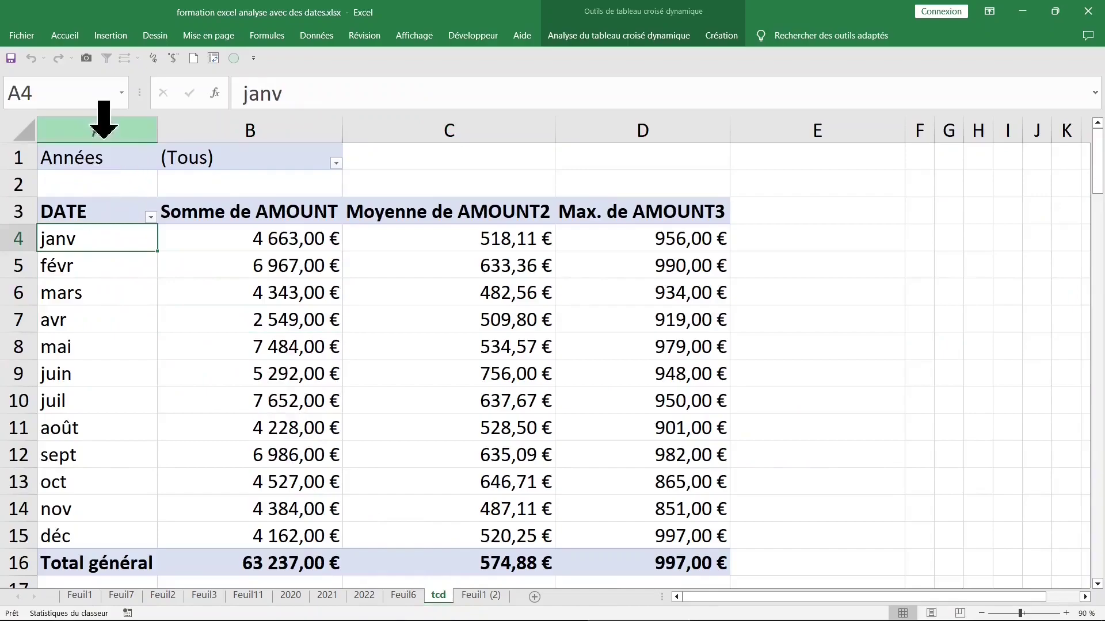
pyautogui.click(98, 130)
pyautogui.click(94, 230)
pyautogui.click(105, 264)
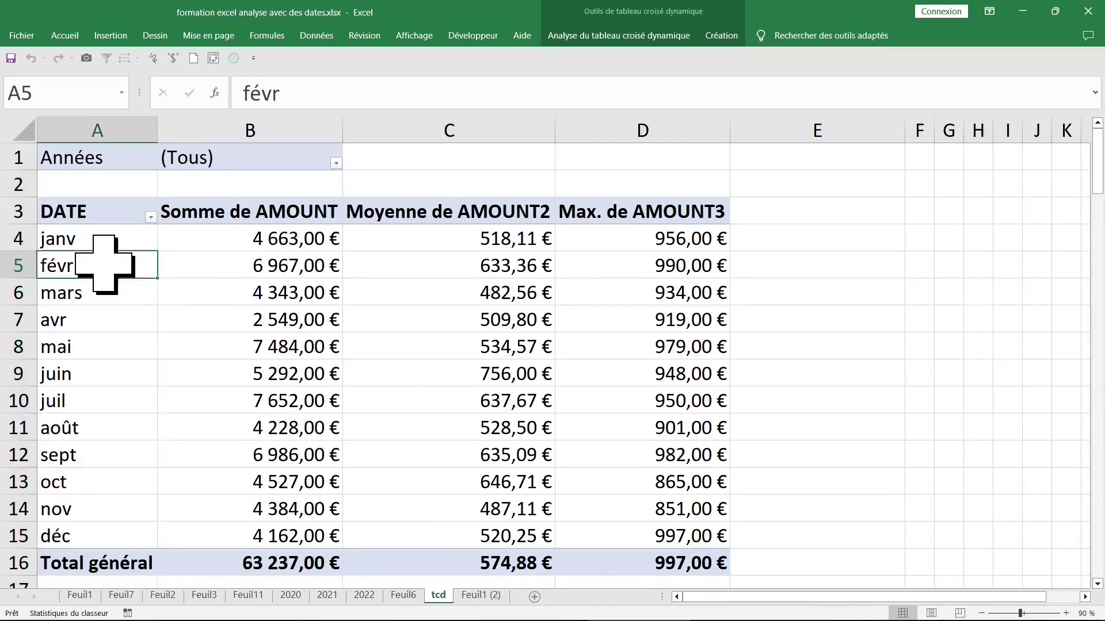
pyautogui.rightClick(105, 265)
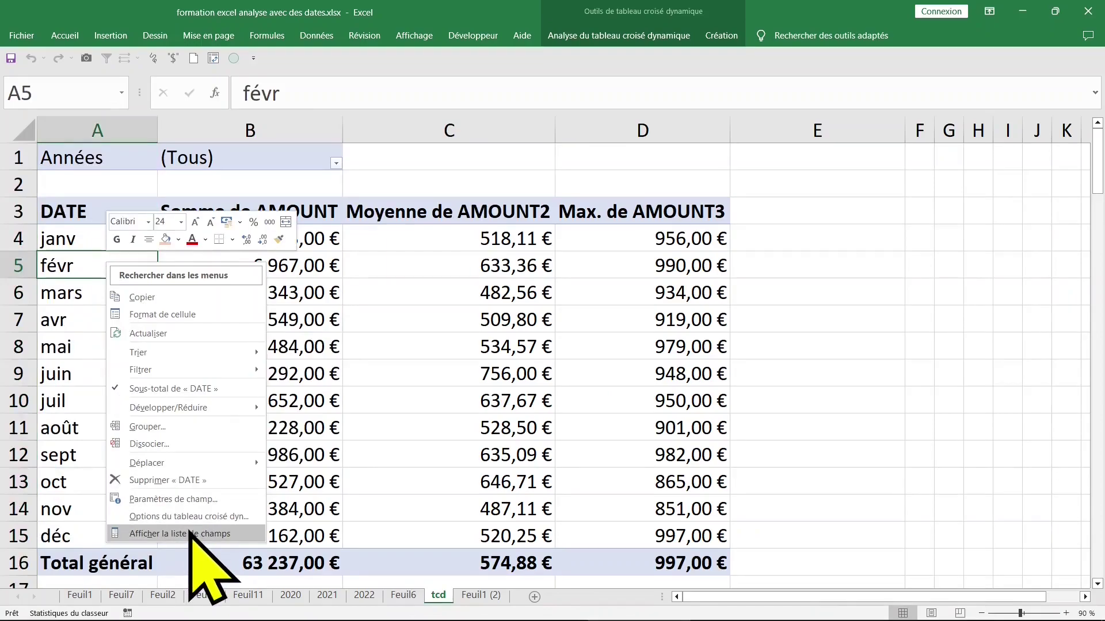
pyautogui.click(176, 443)
# - Group the pivot dates by Trimestres and Années instead of months
pyautogui.rightClick(133, 274)
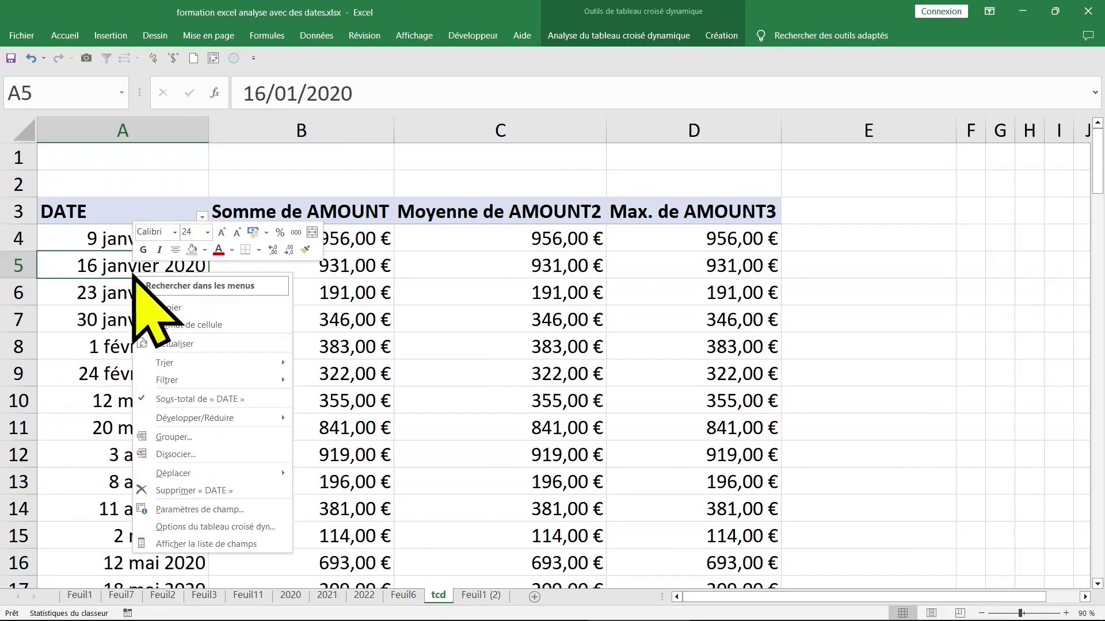
pyautogui.moveTo(174, 473)
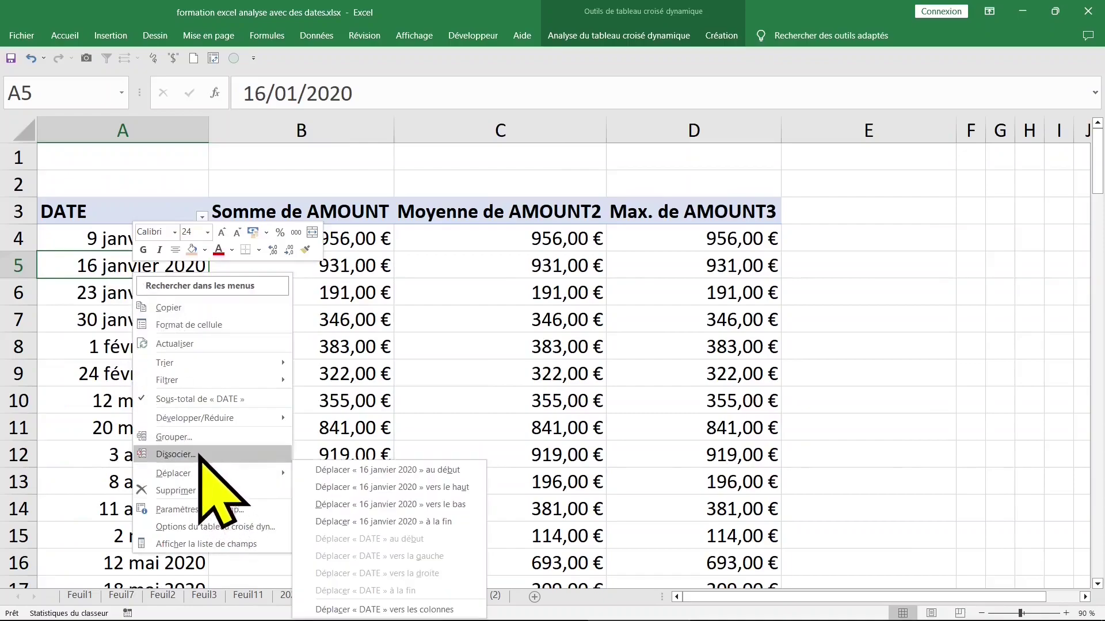
pyautogui.click(175, 437)
pyautogui.click(144, 464)
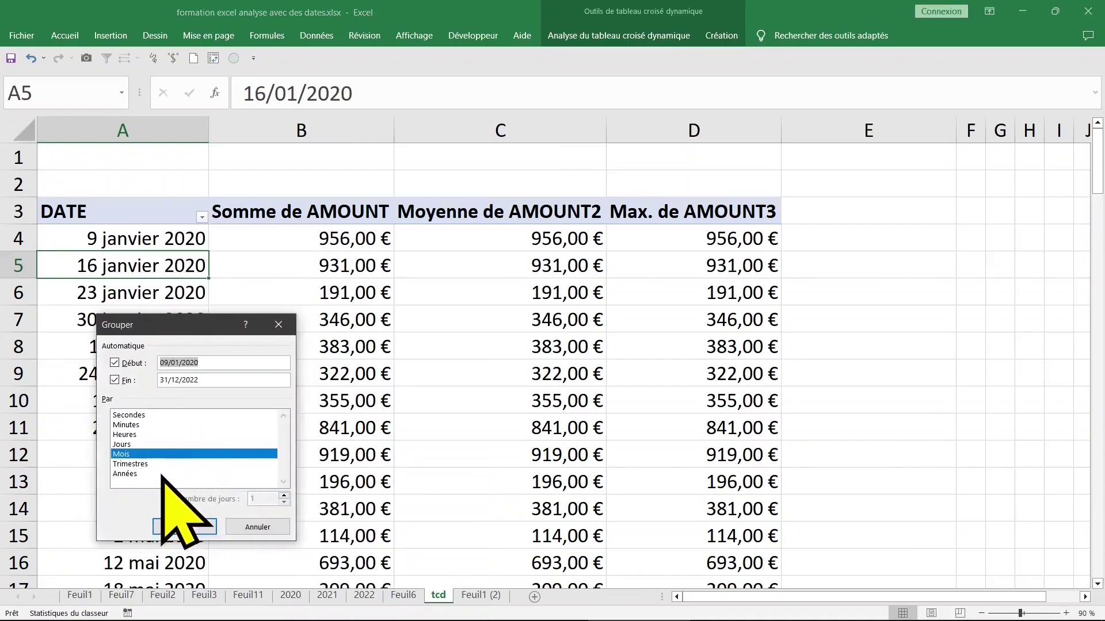
pyautogui.click(137, 454)
pyautogui.click(133, 474)
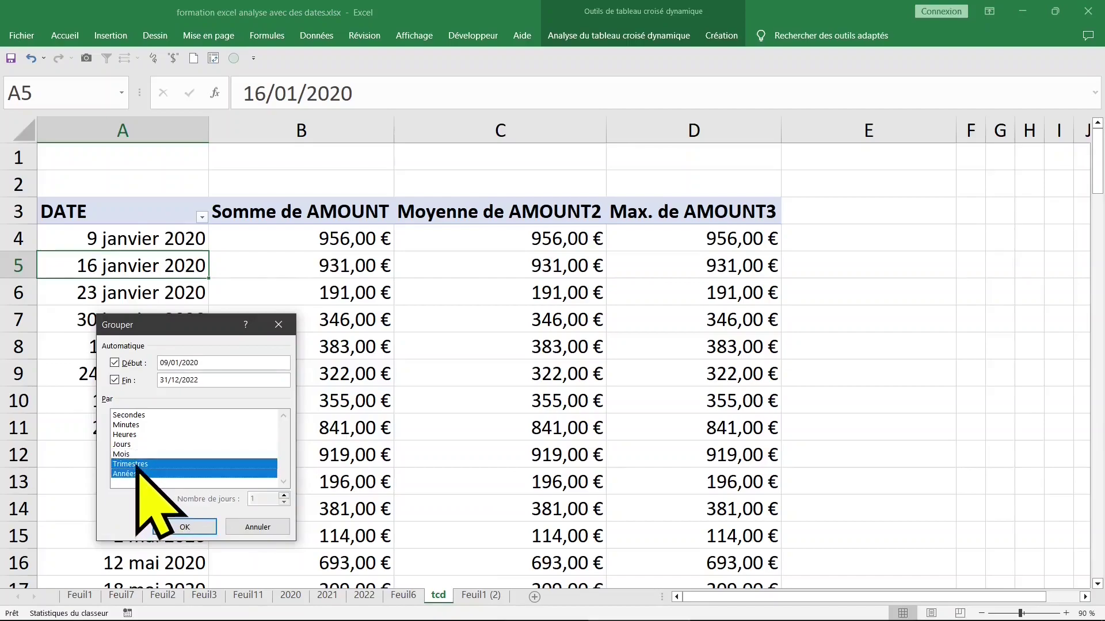
pyautogui.click(185, 527)
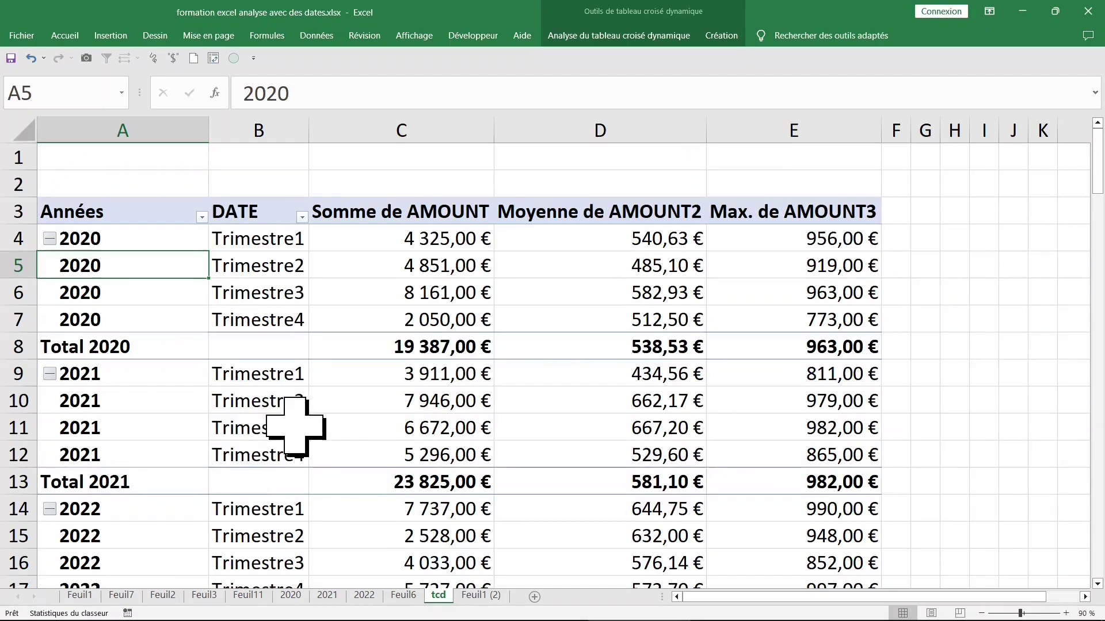
# - Select pivot columns A through E in turn, then cell E4
pyautogui.click(123, 130)
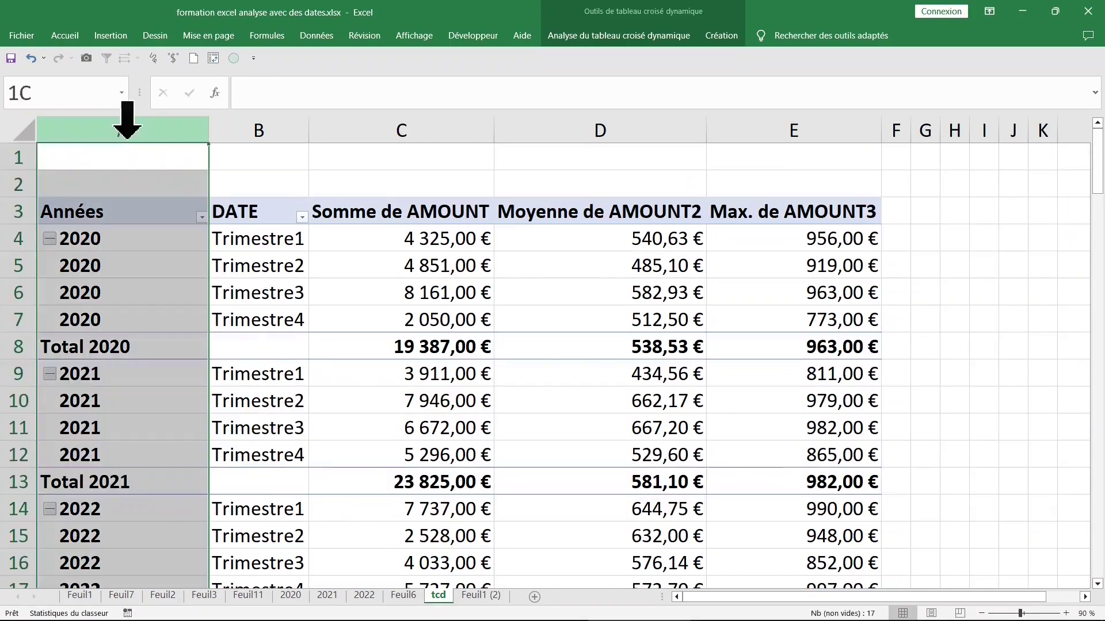
pyautogui.click(267, 127)
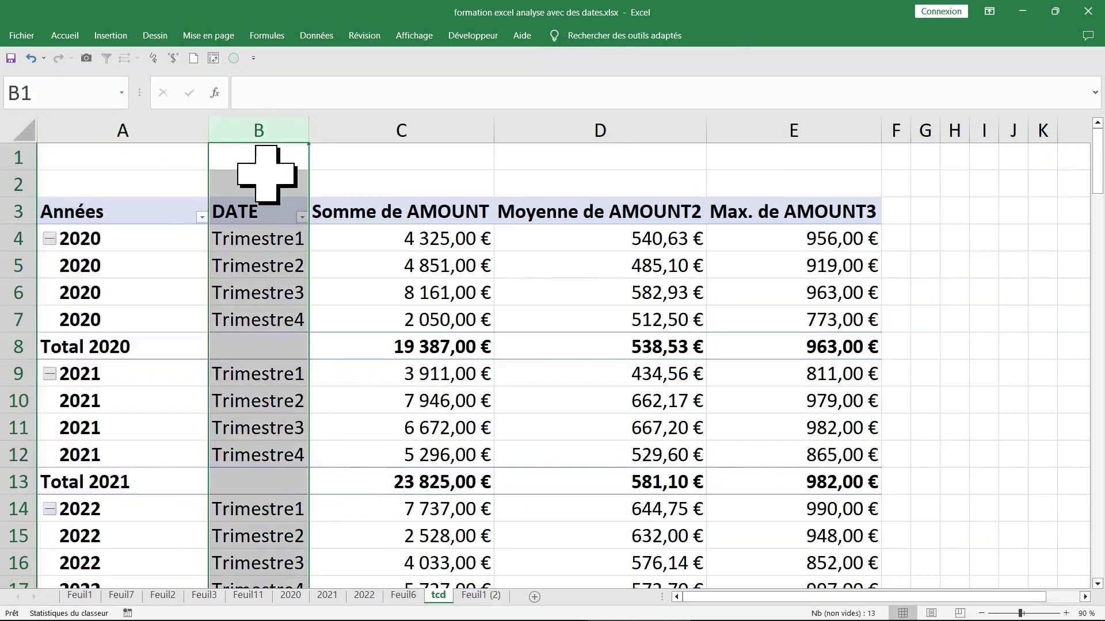
pyautogui.click(397, 128)
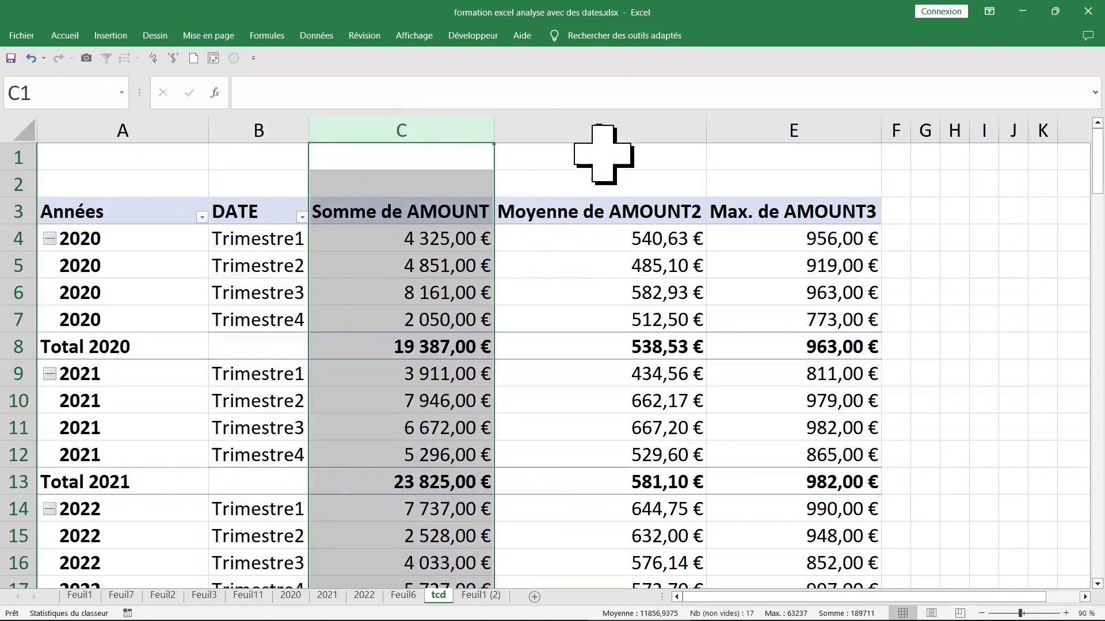
pyautogui.click(602, 129)
pyautogui.click(790, 127)
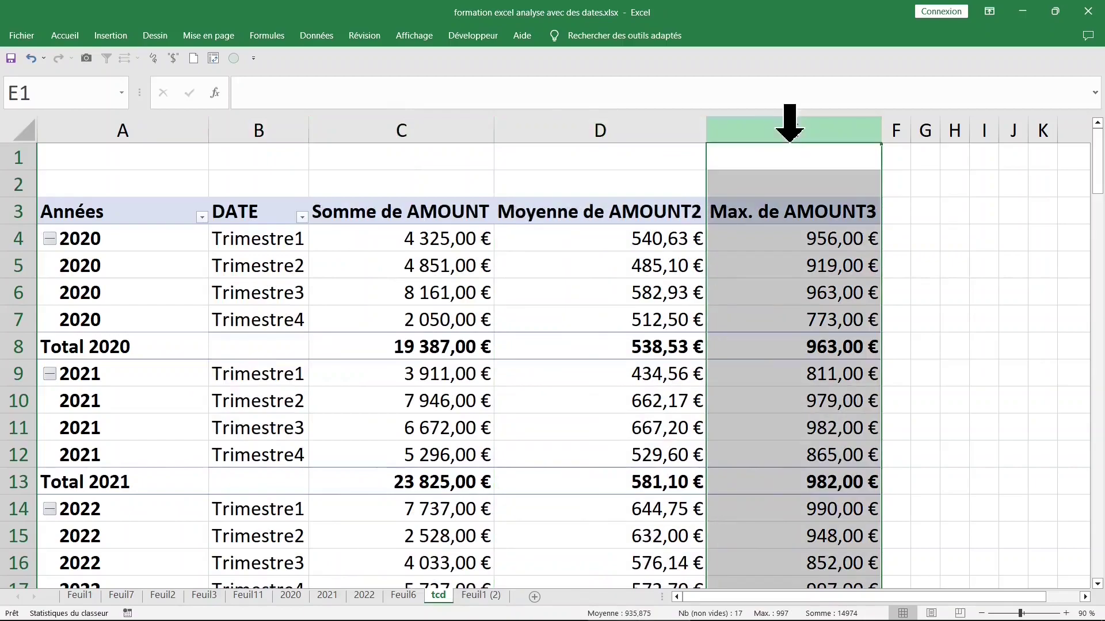
pyautogui.click(774, 242)
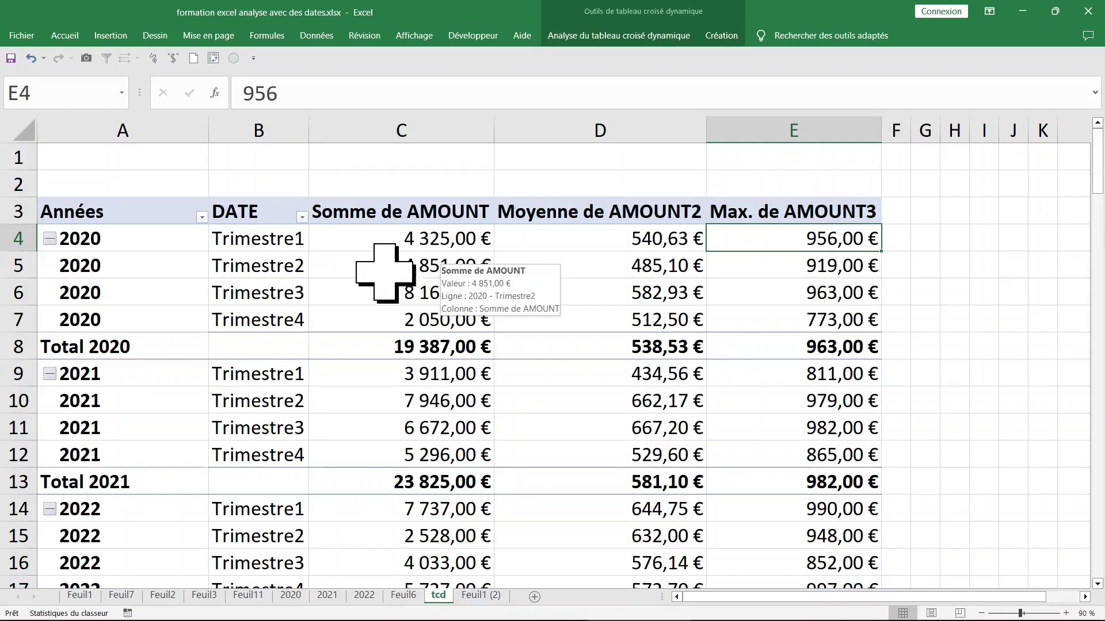
# - Move DATE above Années in the row fields so years nest under each quarter
pyautogui.click(271, 233)
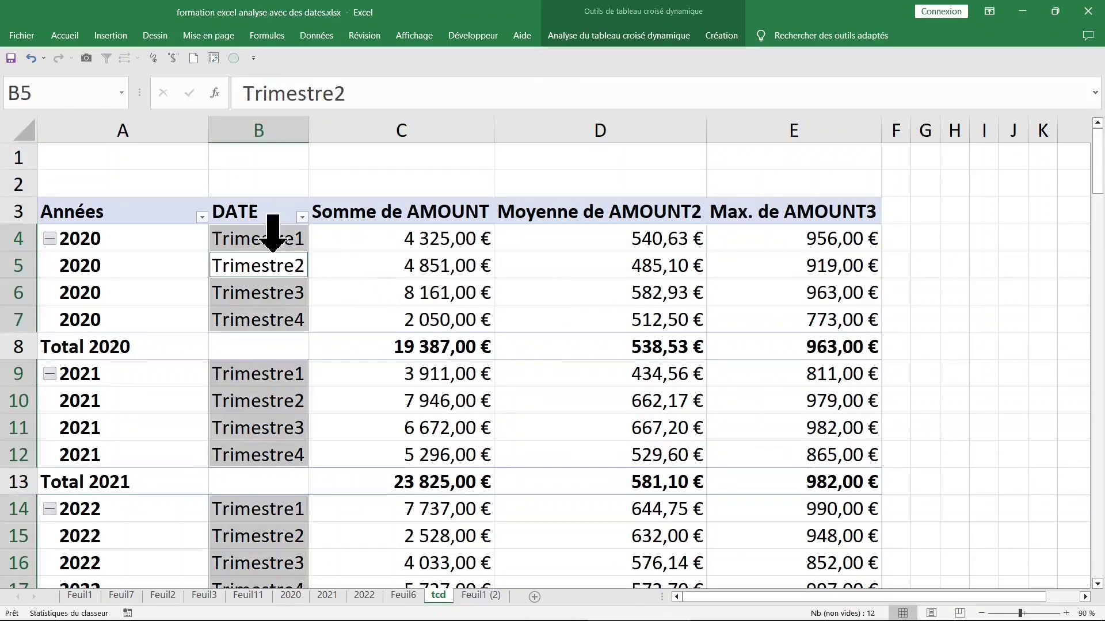
pyautogui.click(271, 239)
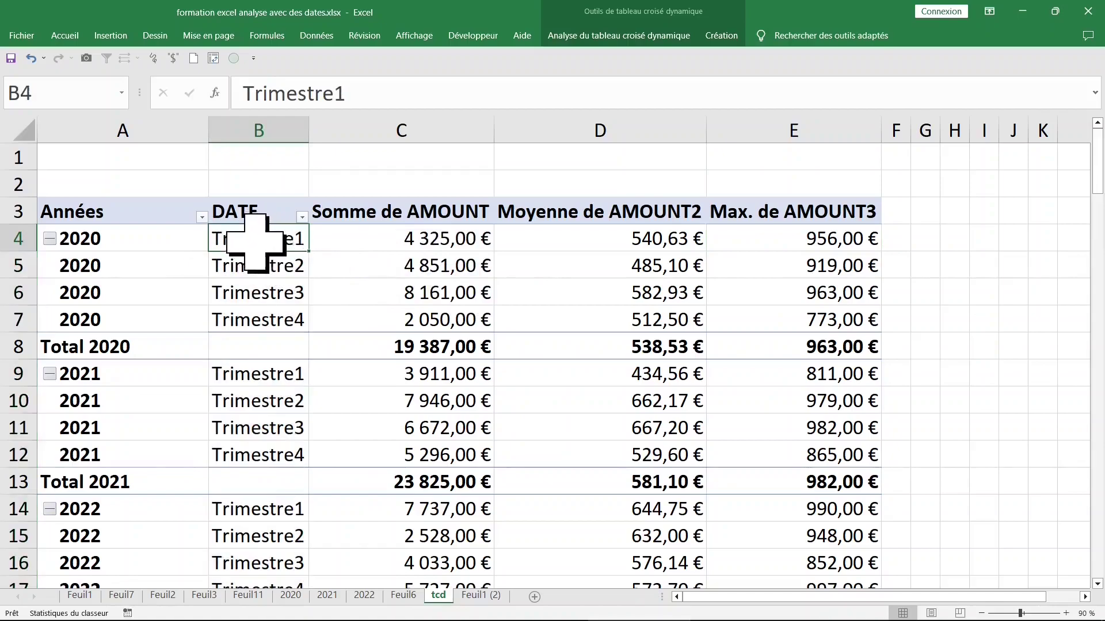
pyautogui.rightClick(270, 238)
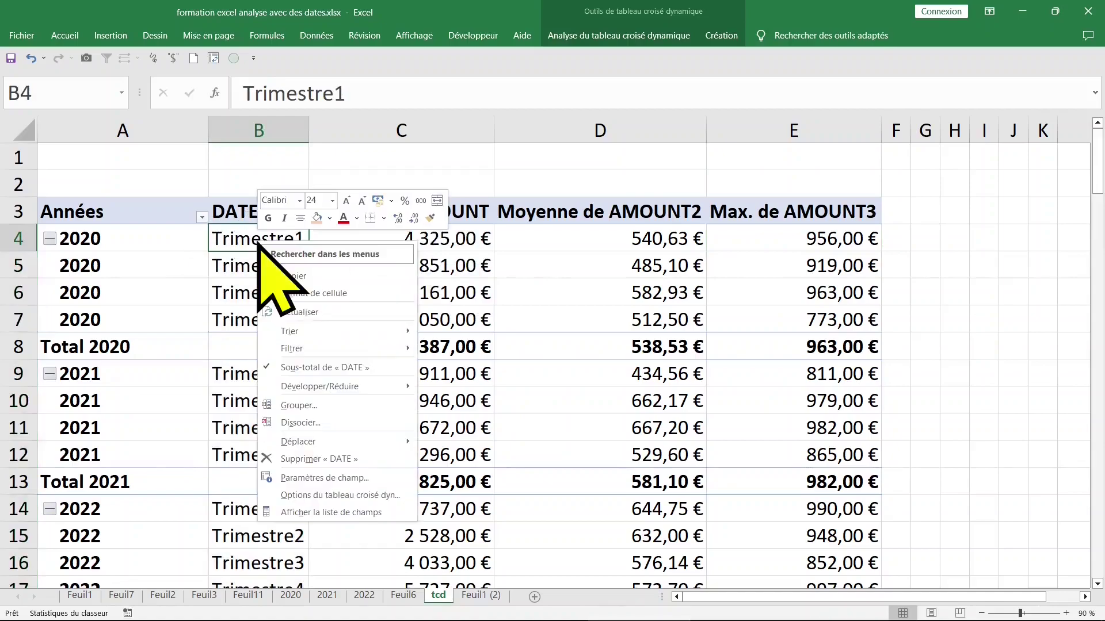
pyautogui.click(365, 512)
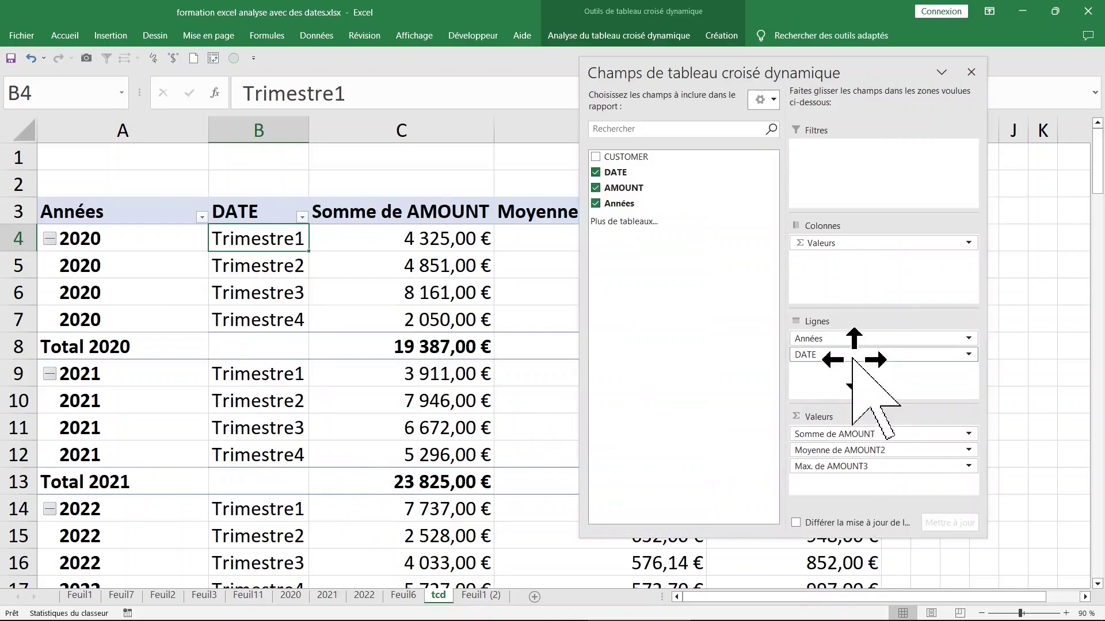
pyautogui.moveTo(854, 360)
pyautogui.mouseDown()
pyautogui.moveTo(866, 356)
pyautogui.moveTo(868, 328)
pyautogui.mouseUp()
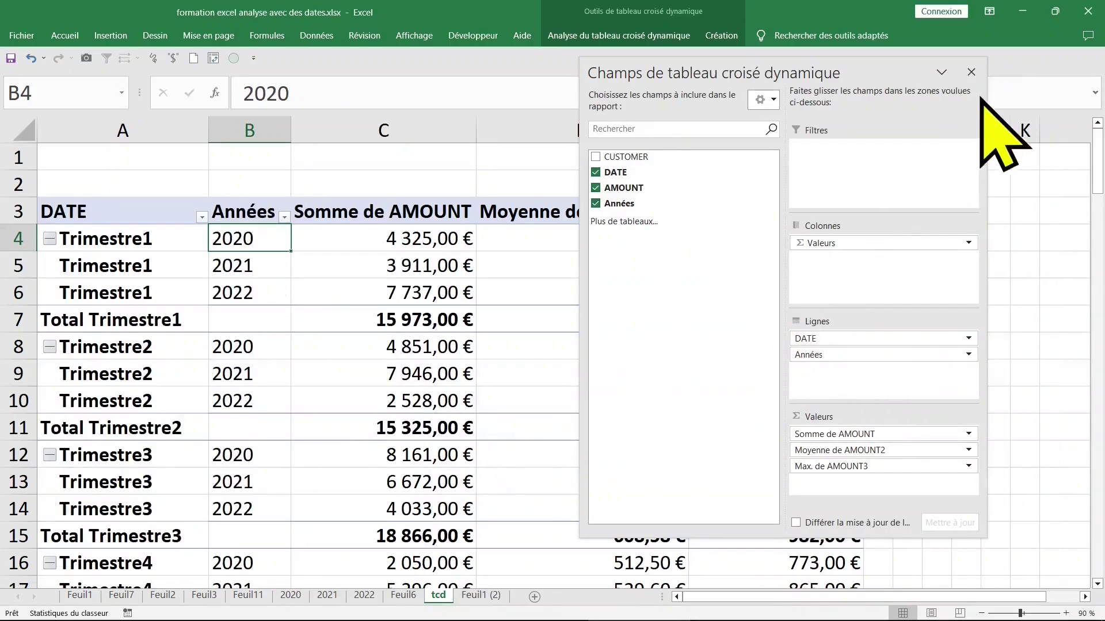
pyautogui.click(971, 72)
pyautogui.click(515, 294)
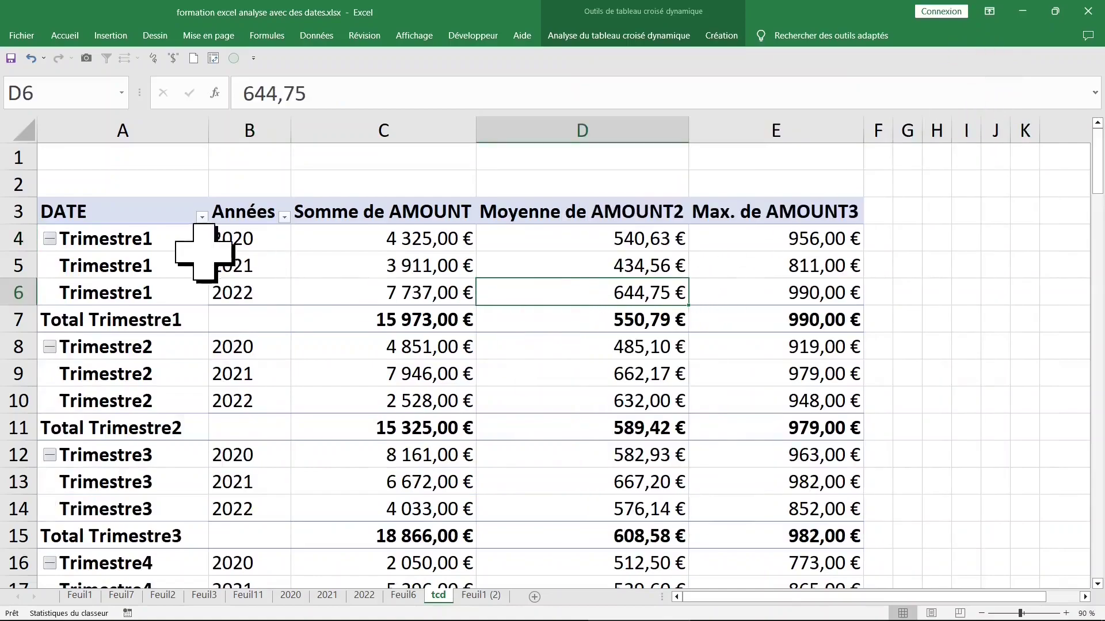
# - Fill all 2020 rows of the pivot with light orange
pyautogui.moveTo(244, 233); pyautogui.dragTo(256, 270)
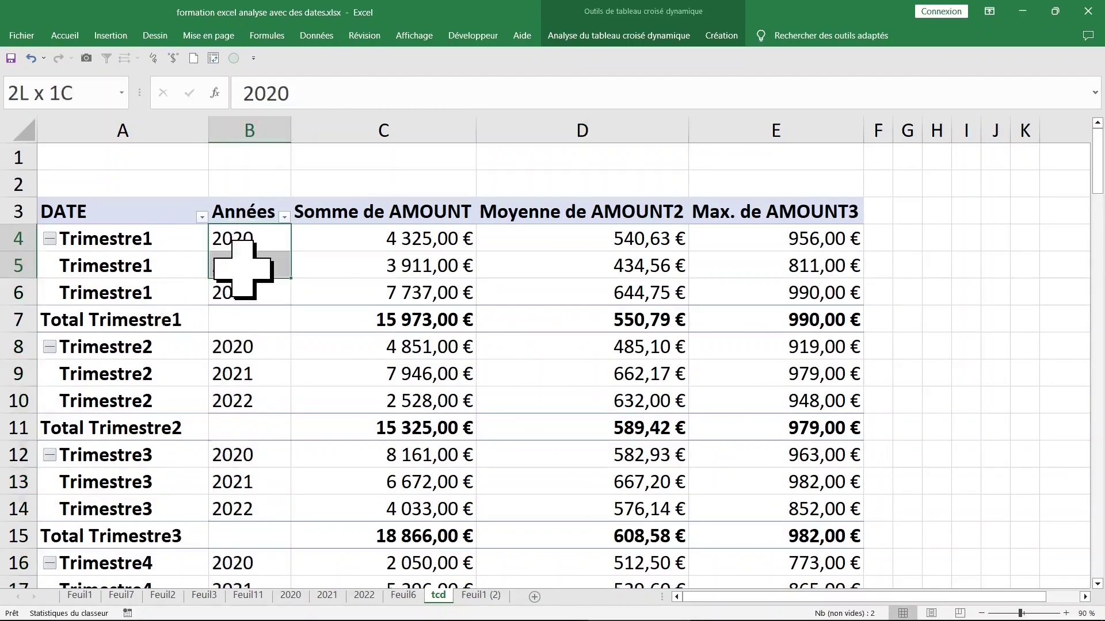
pyautogui.click(19, 238)
pyautogui.click(219, 238)
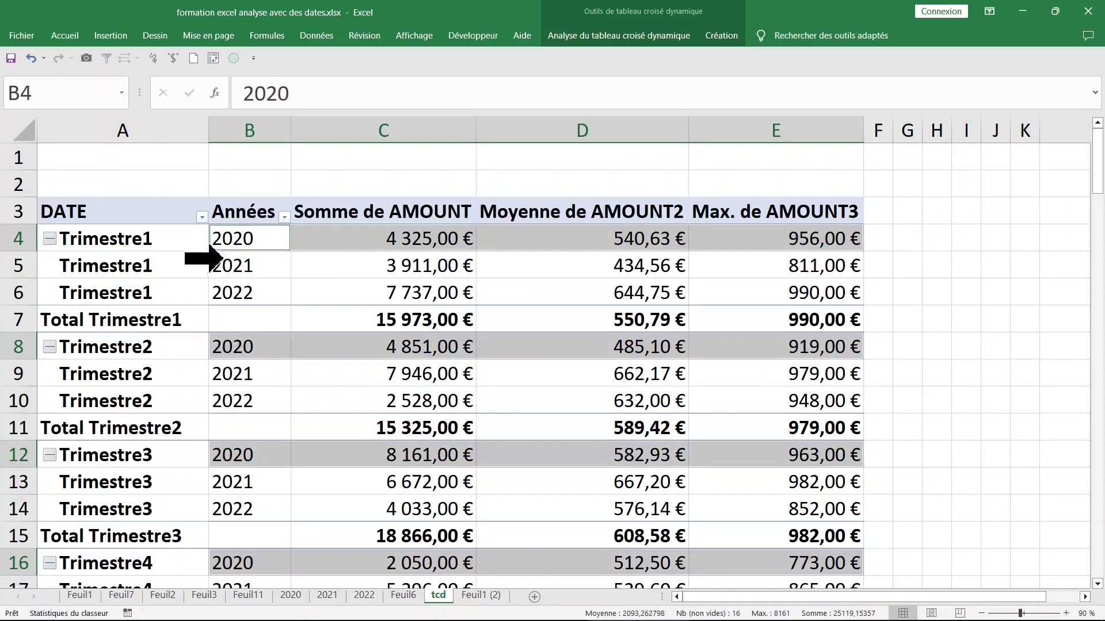
pyautogui.click(211, 265)
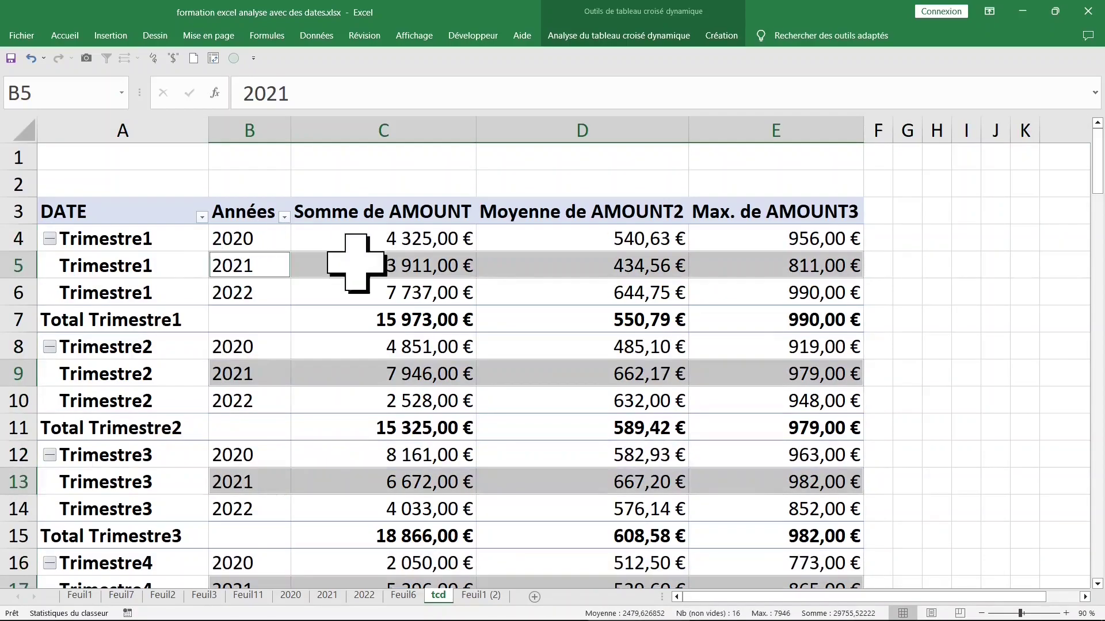
pyautogui.click(479, 164)
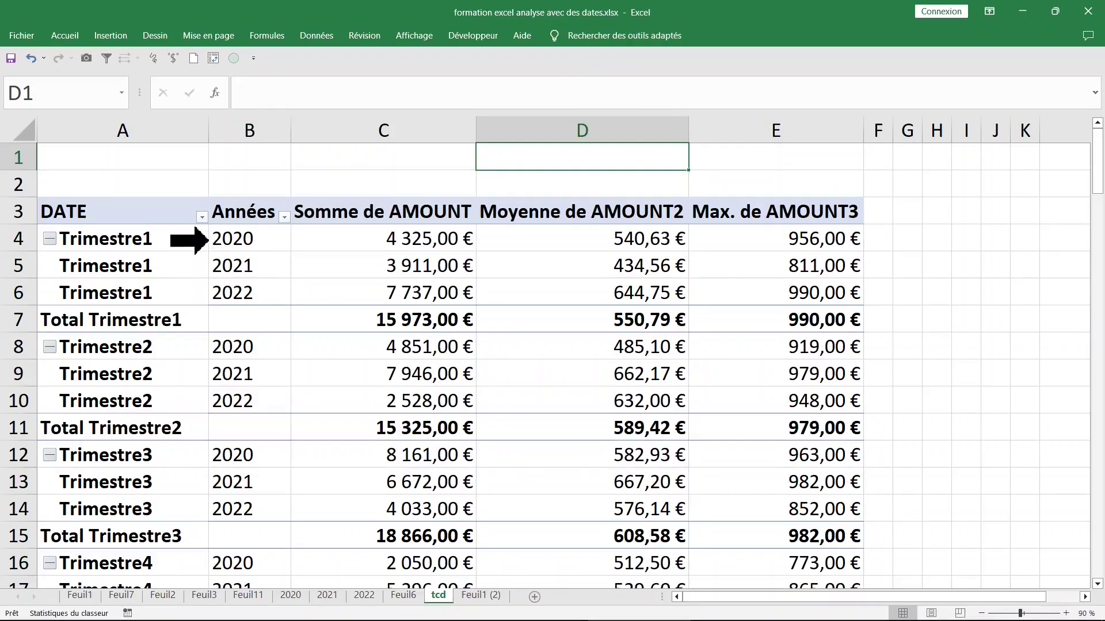
pyautogui.click(208, 239)
pyautogui.click(64, 35)
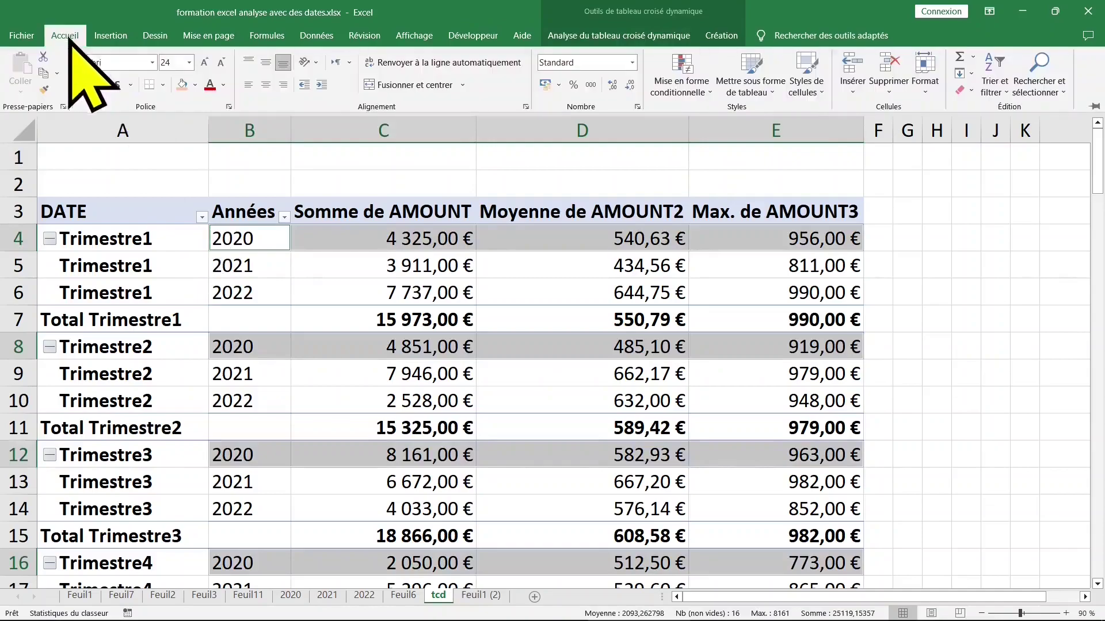
pyautogui.click(182, 84)
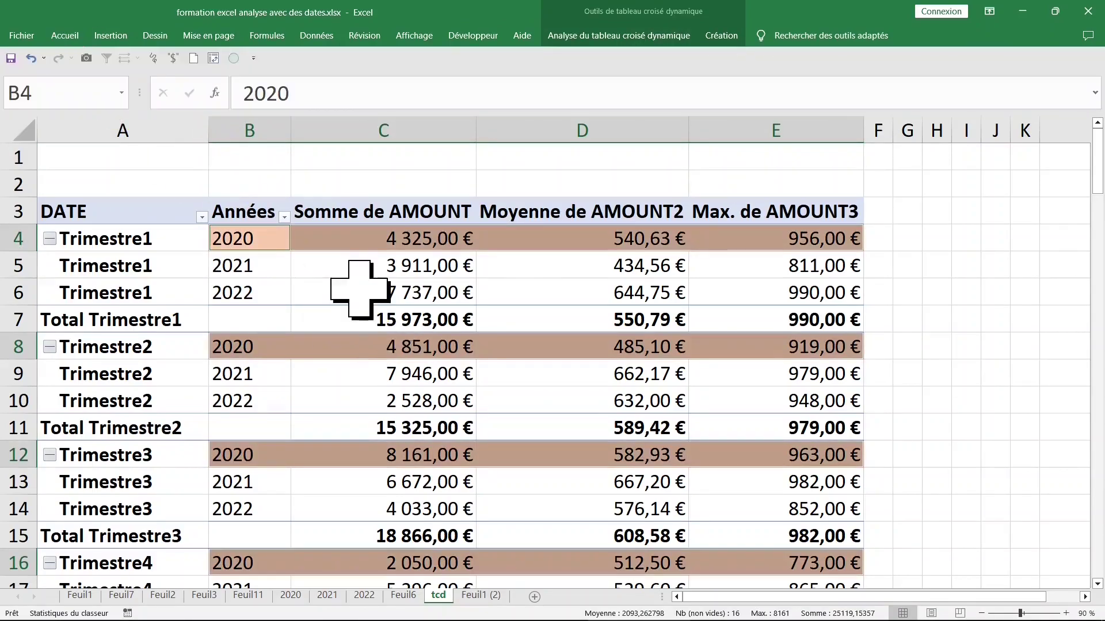
pyautogui.click(296, 299)
# - Fill all 2021 rows of the pivot with yellow
pyautogui.click(208, 266)
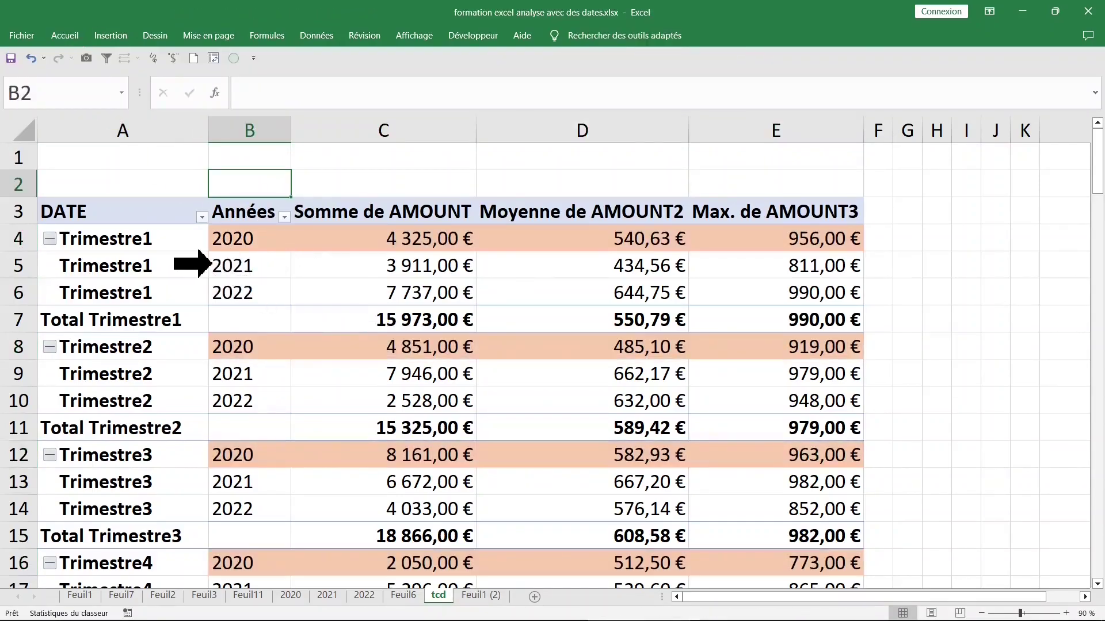
pyautogui.click(65, 35)
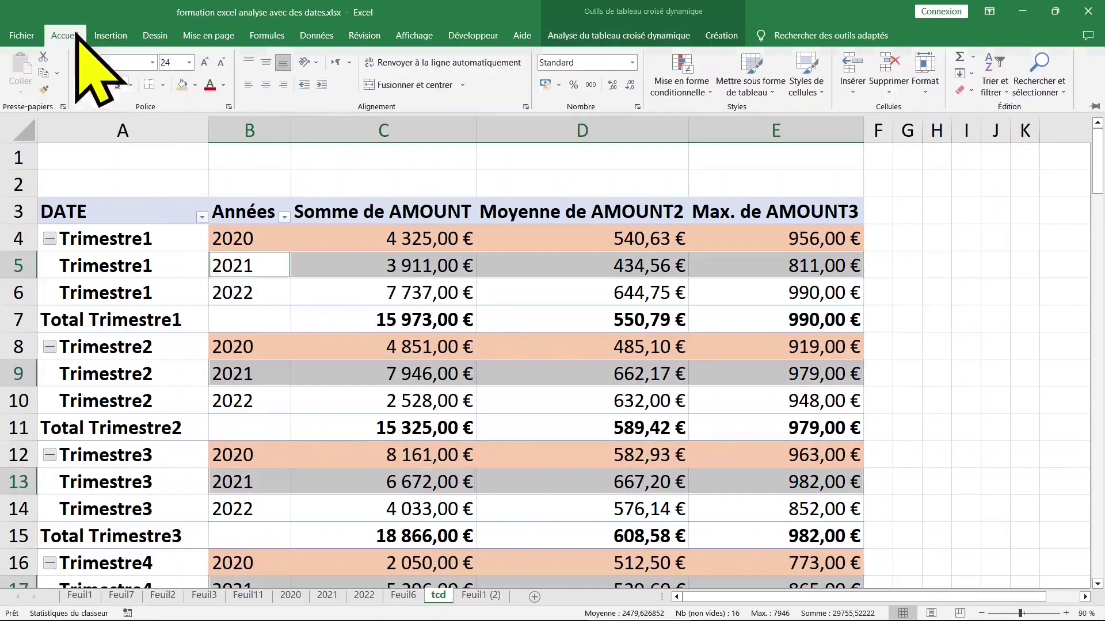
pyautogui.click(196, 85)
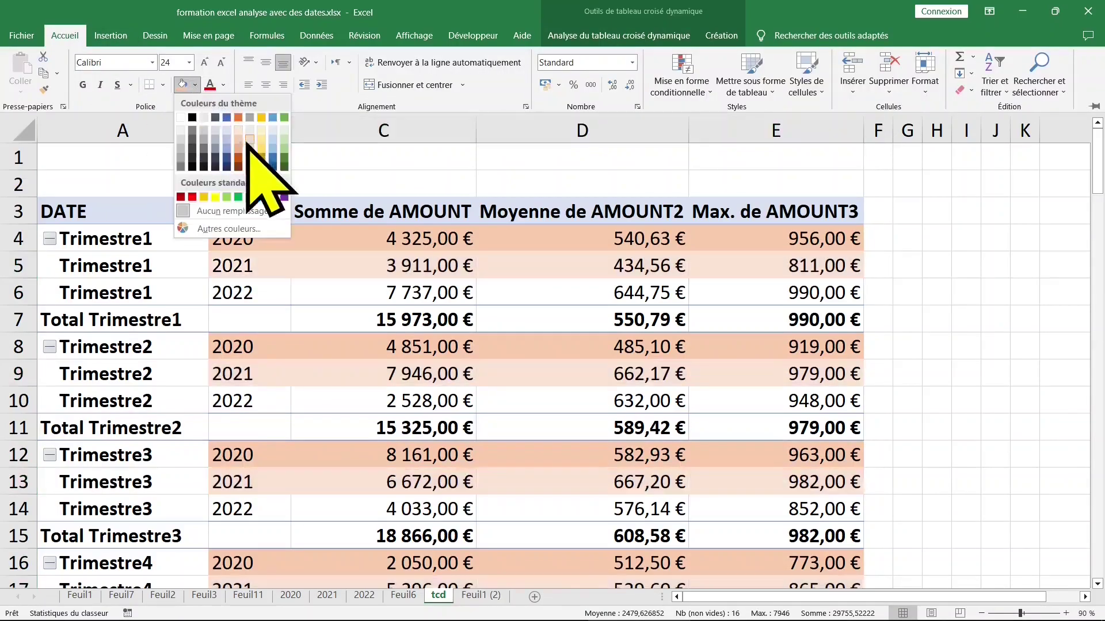
pyautogui.click(216, 197)
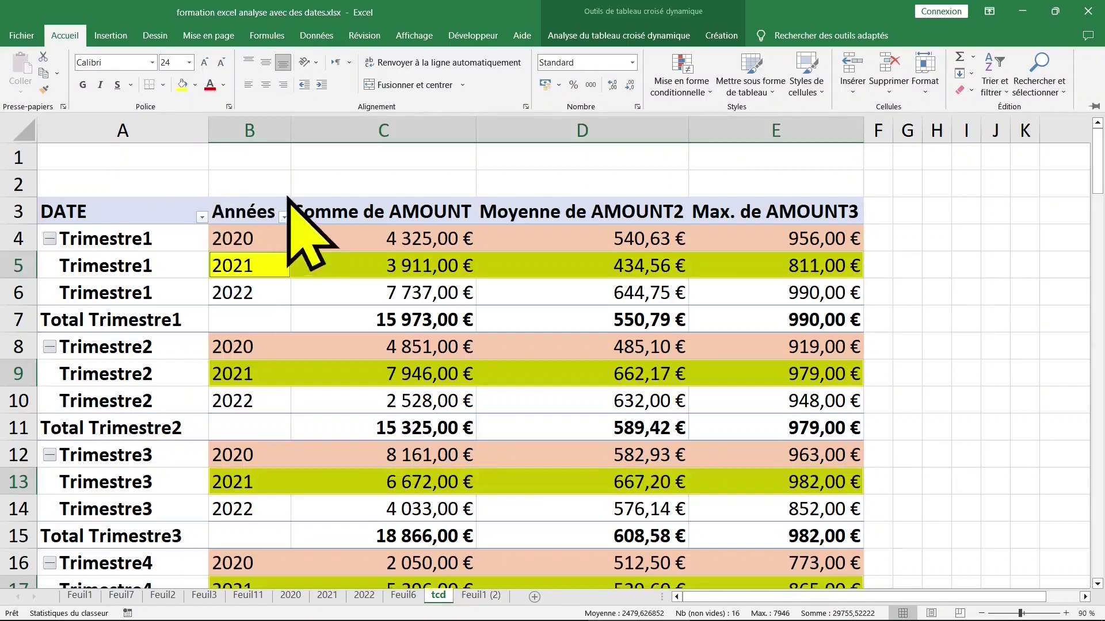
pyautogui.click(282, 294)
# - Fill all 2022 rows of the pivot with green
pyautogui.hotkey('ctrl', 'Home')
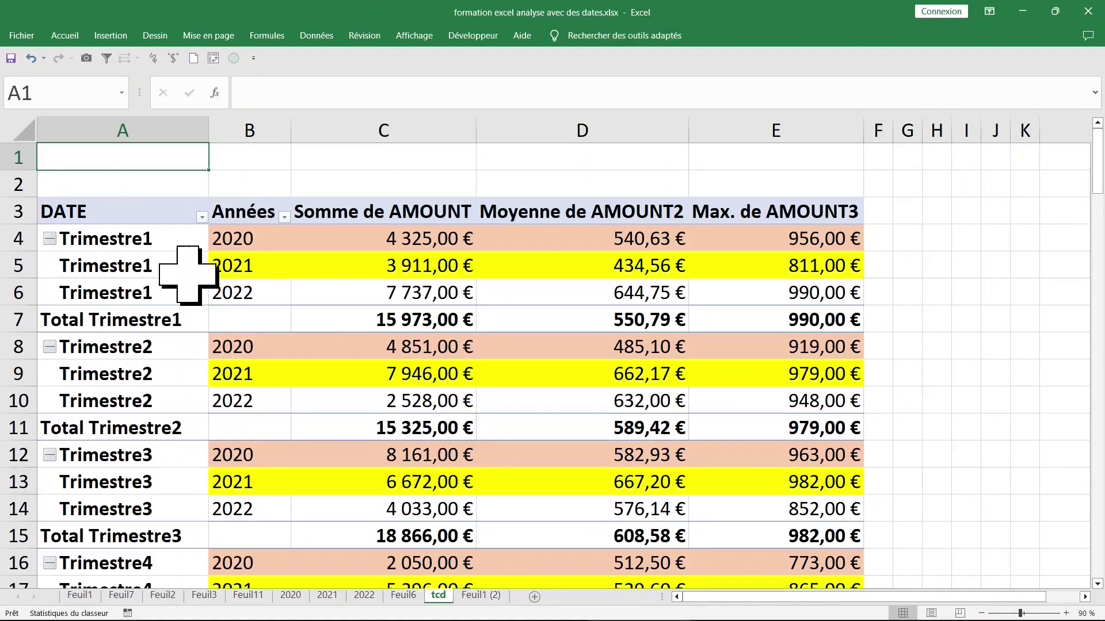
pyautogui.click(202, 291)
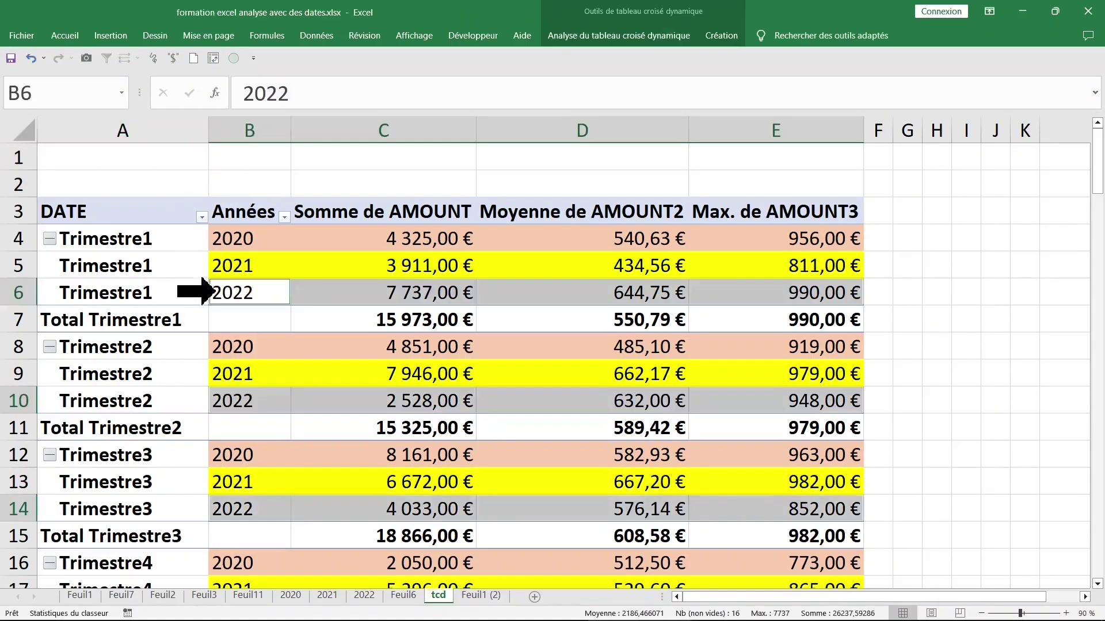
pyautogui.click(65, 35)
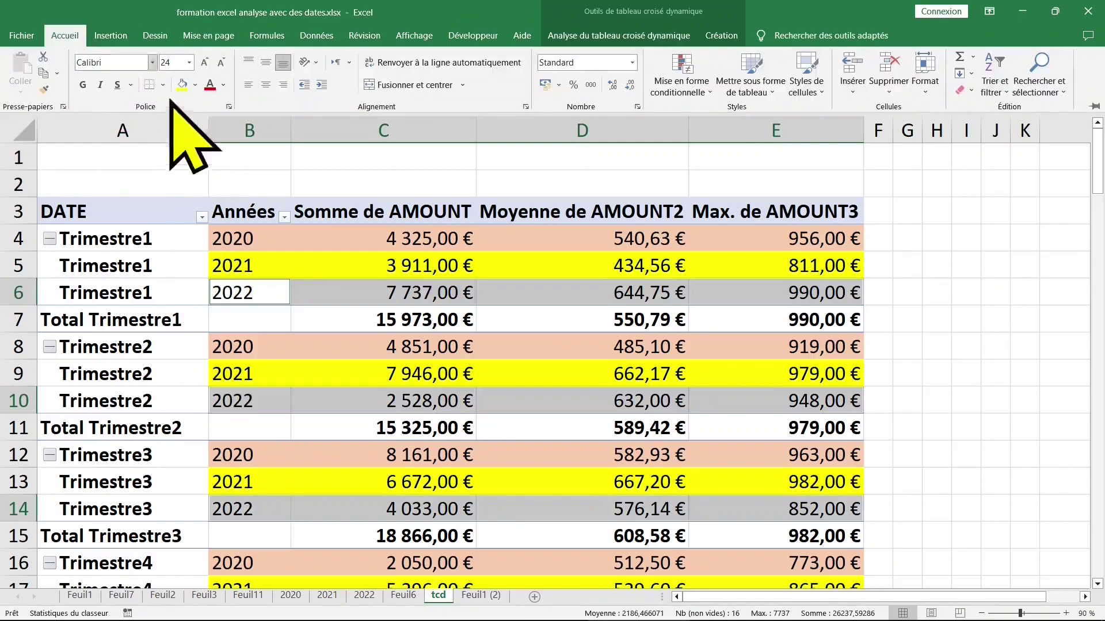
pyautogui.click(195, 85)
pyautogui.click(282, 138)
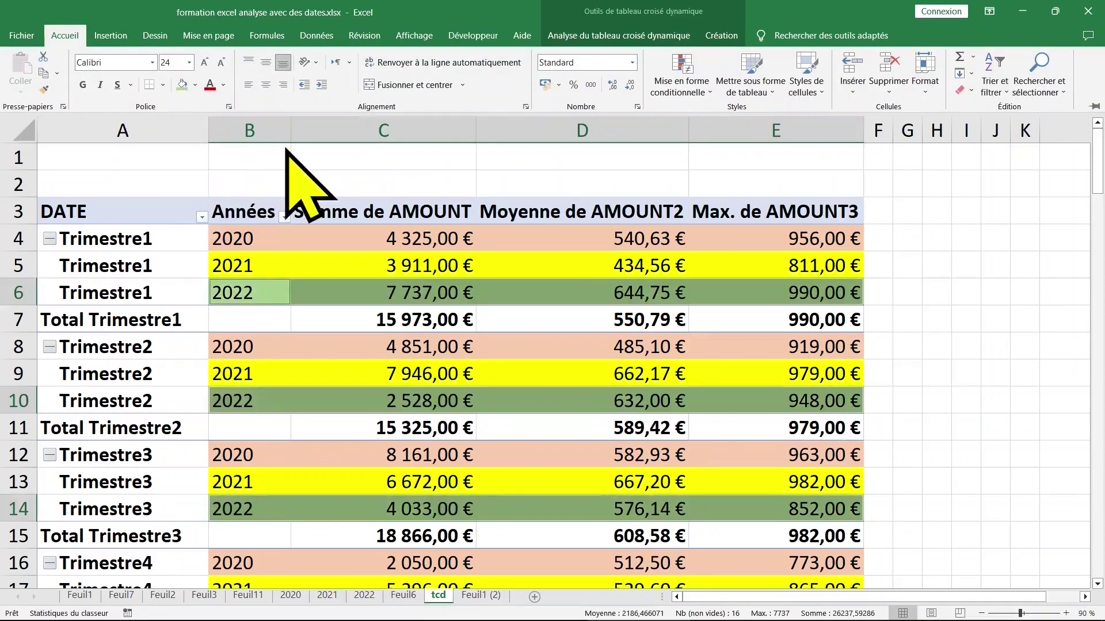
pyautogui.click(380, 259)
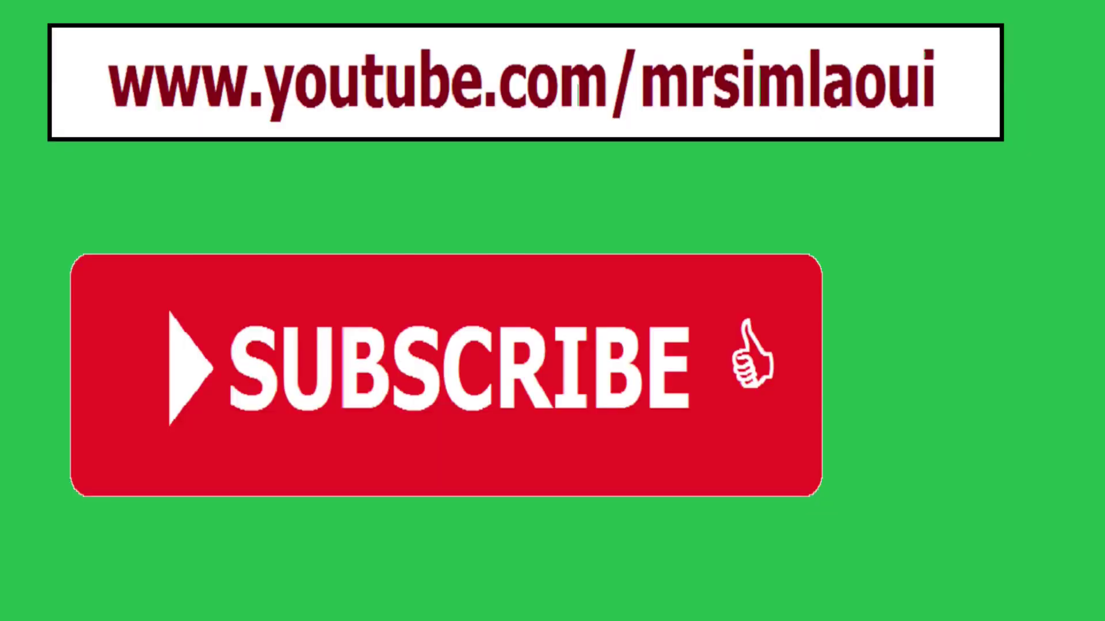